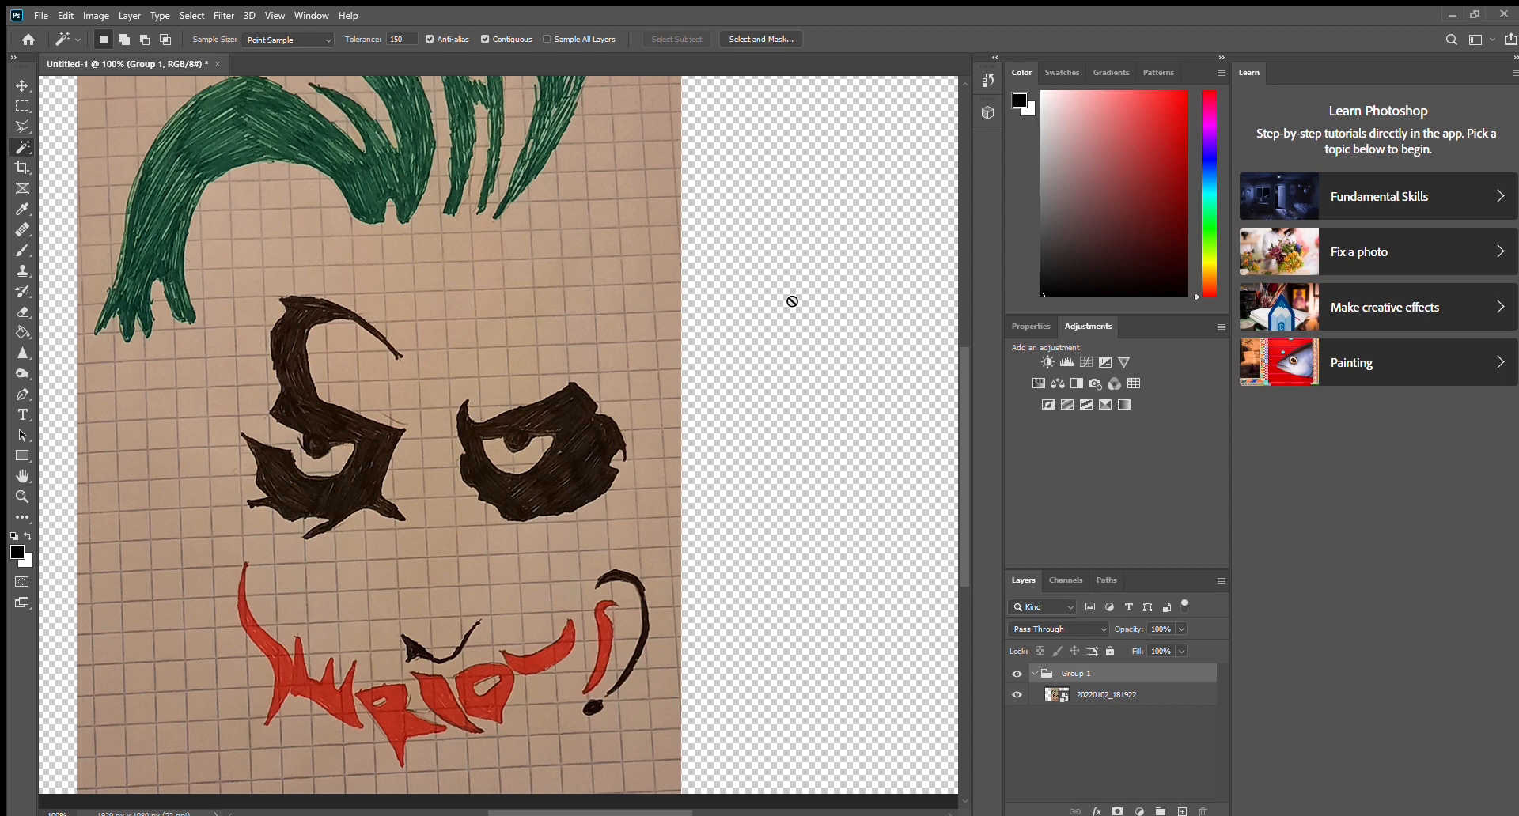
{"action": "scroll", "coordinate": [791, 302], "scroll_direction": "up", "scroll_amount": 3}
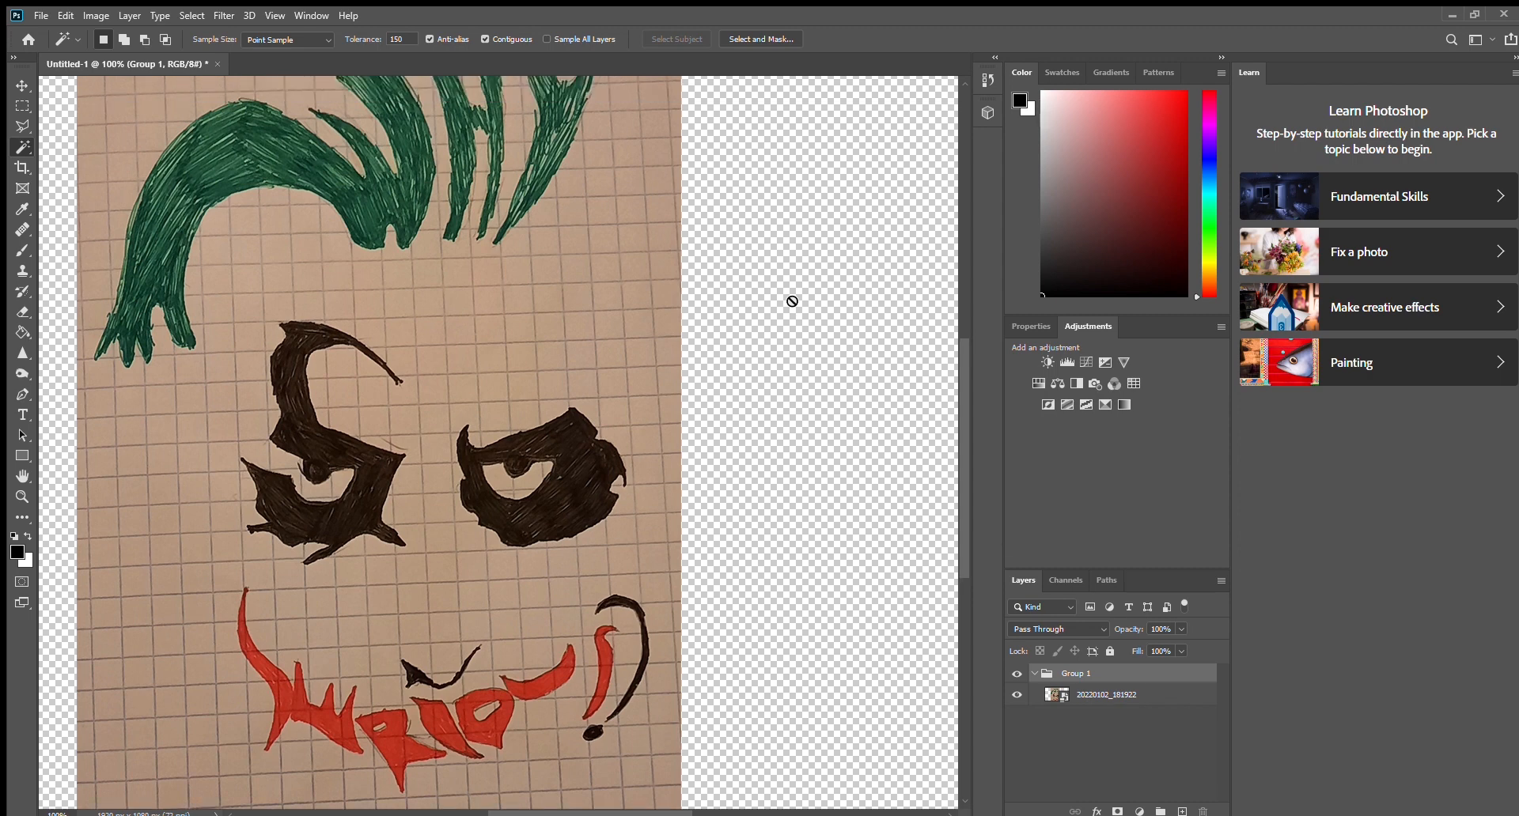
{"action": "scroll", "coordinate": [792, 302], "scroll_direction": "down", "scroll_amount": 2}
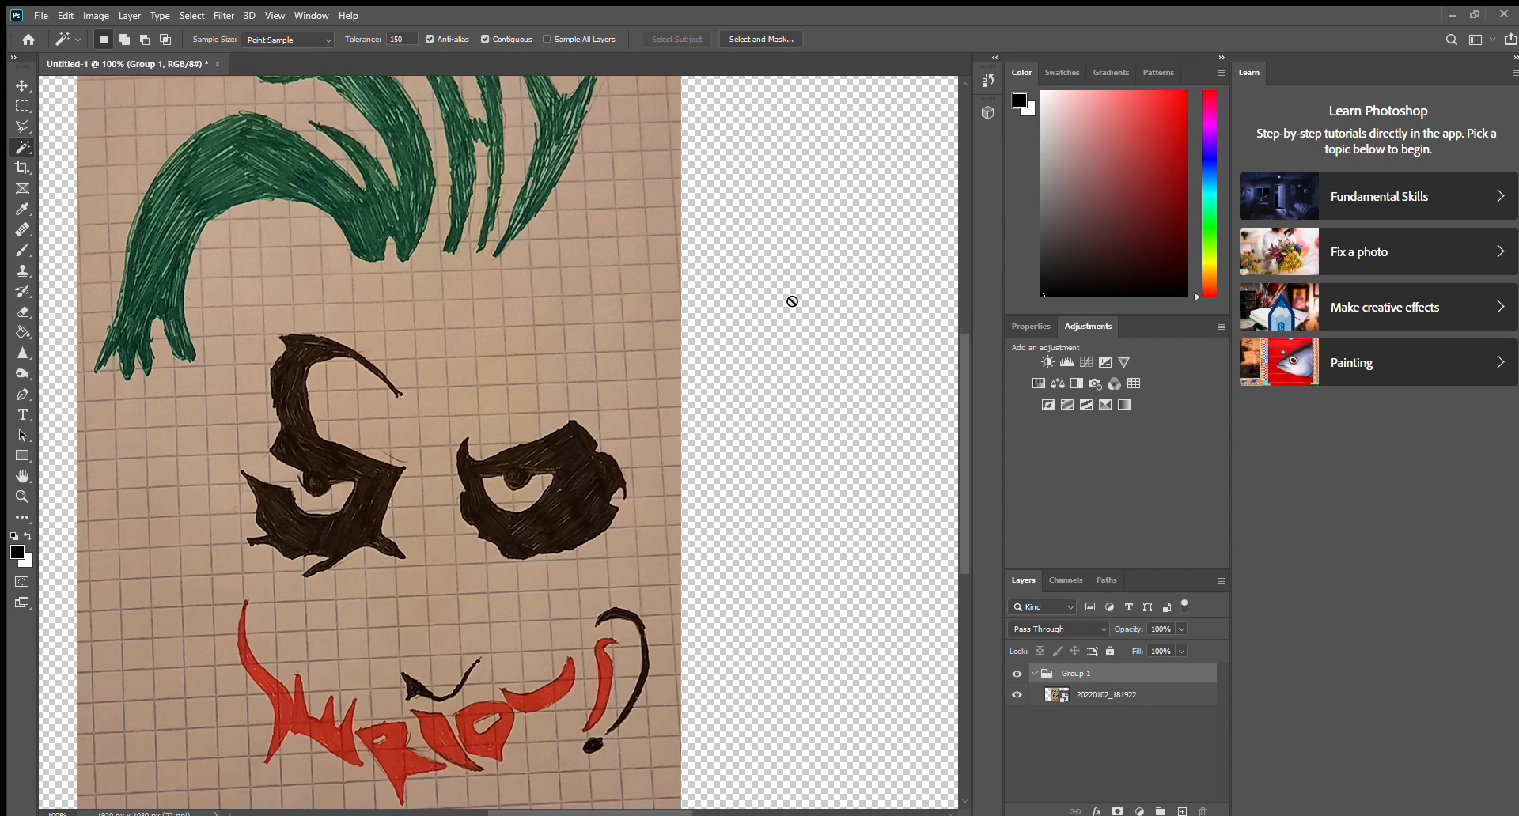
{"action": "scroll", "coordinate": [792, 302], "scroll_direction": "down", "scroll_amount": 1}
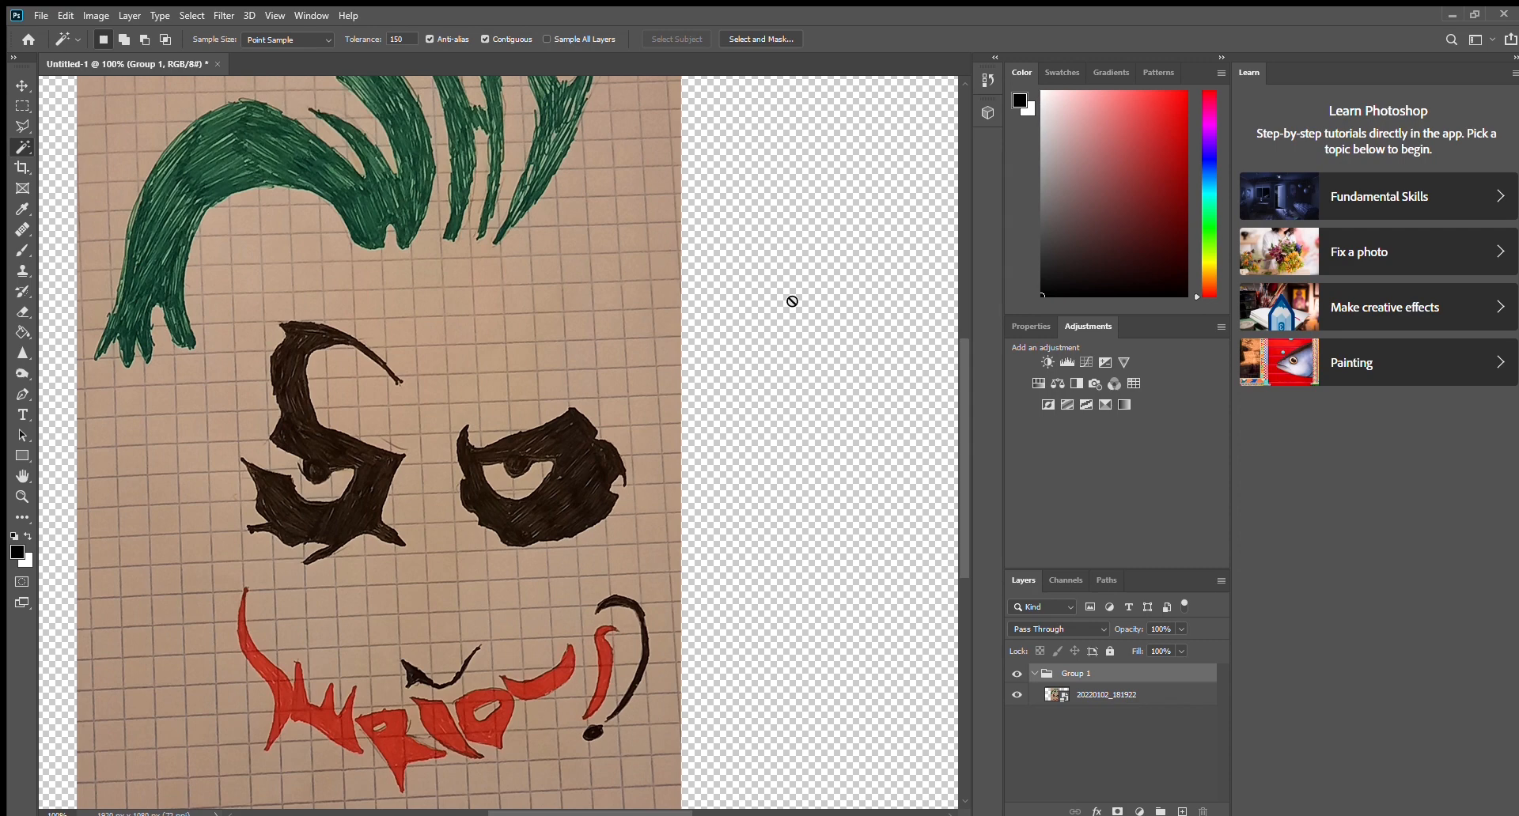
{"action": "scroll", "coordinate": [791, 302], "scroll_direction": "up", "scroll_amount": 3}
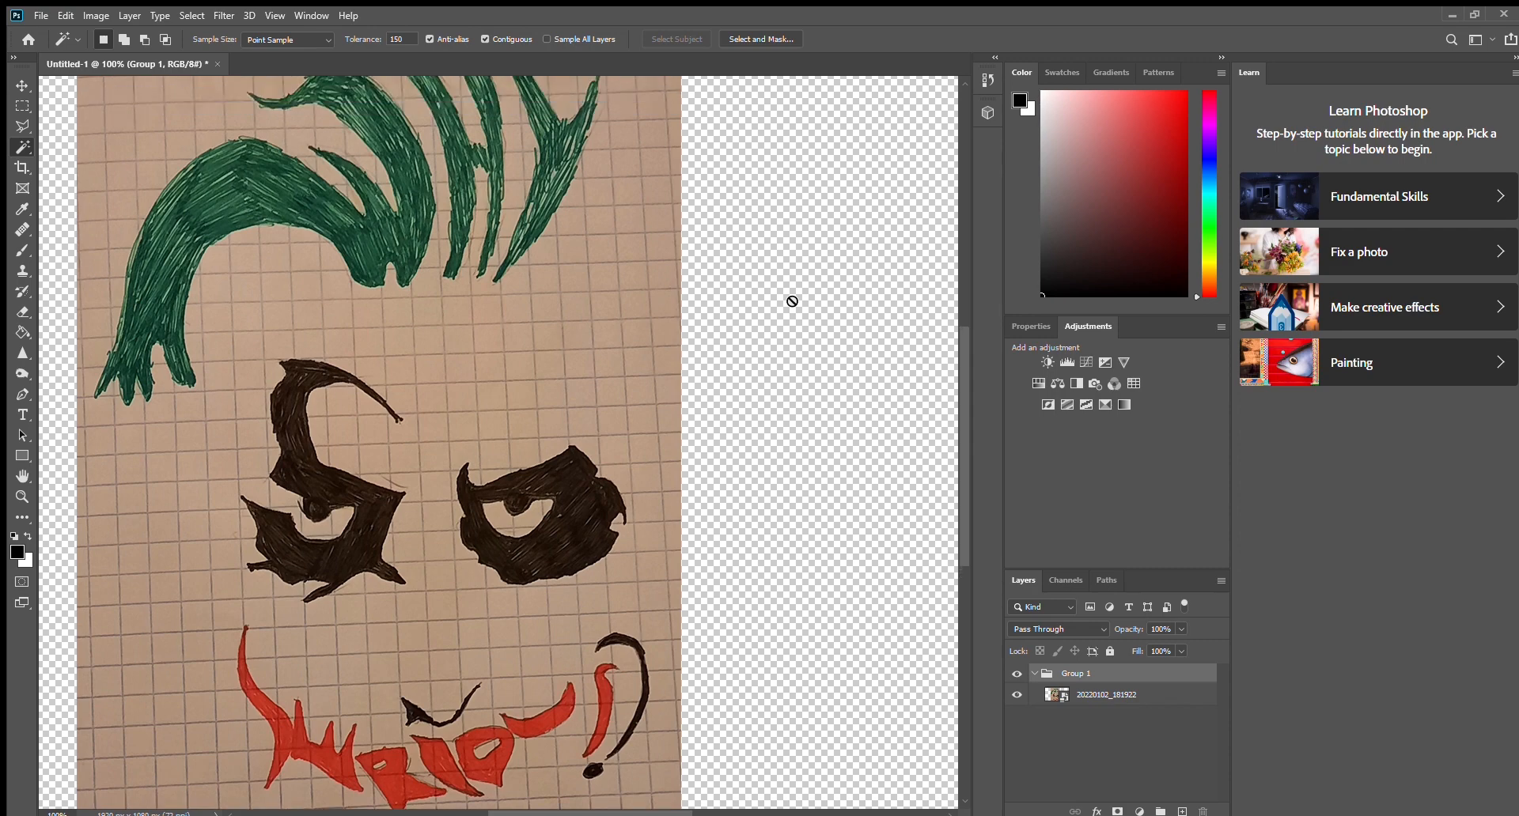
{"action": "scroll", "coordinate": [792, 301], "scroll_direction": "up", "scroll_amount": 4}
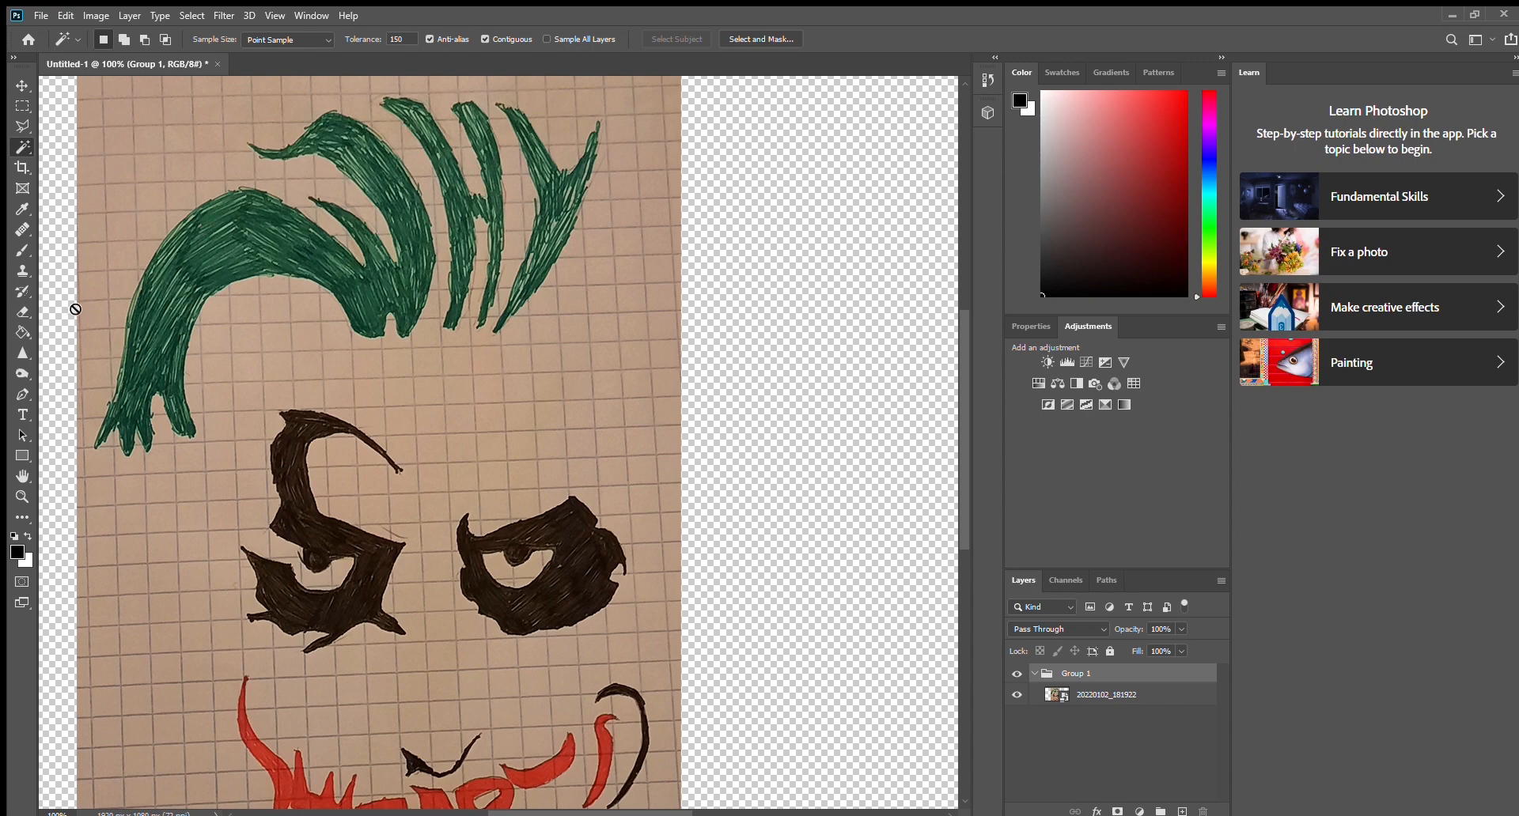
- Activate the 20220102_181922 layer, try a Magic Wand selection on the green hair, and clear the selection
{"action": "left_click", "coordinate": [23, 313]}
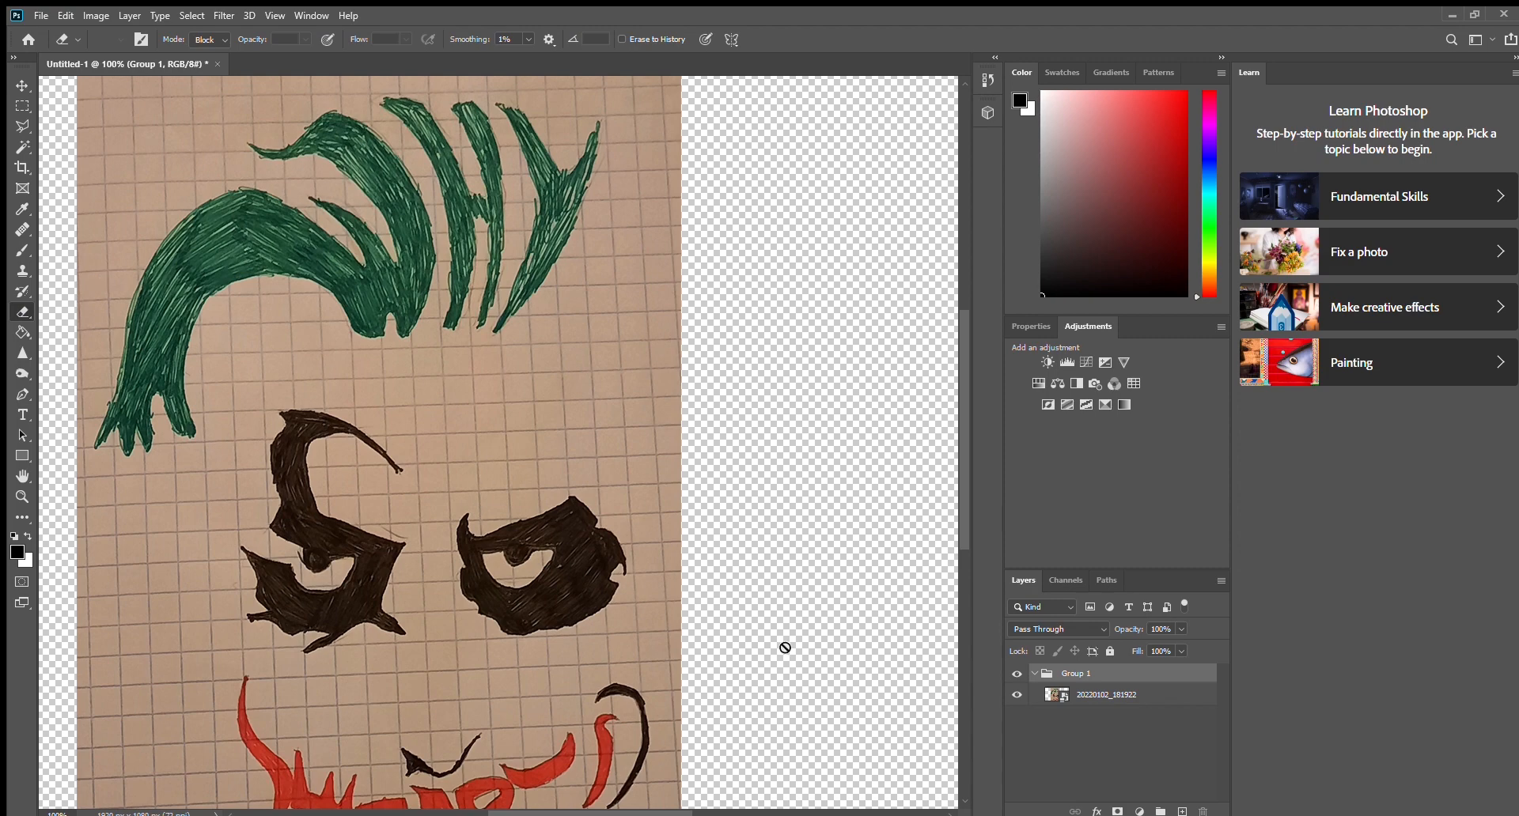
{"action": "left_click", "coordinate": [1094, 696]}
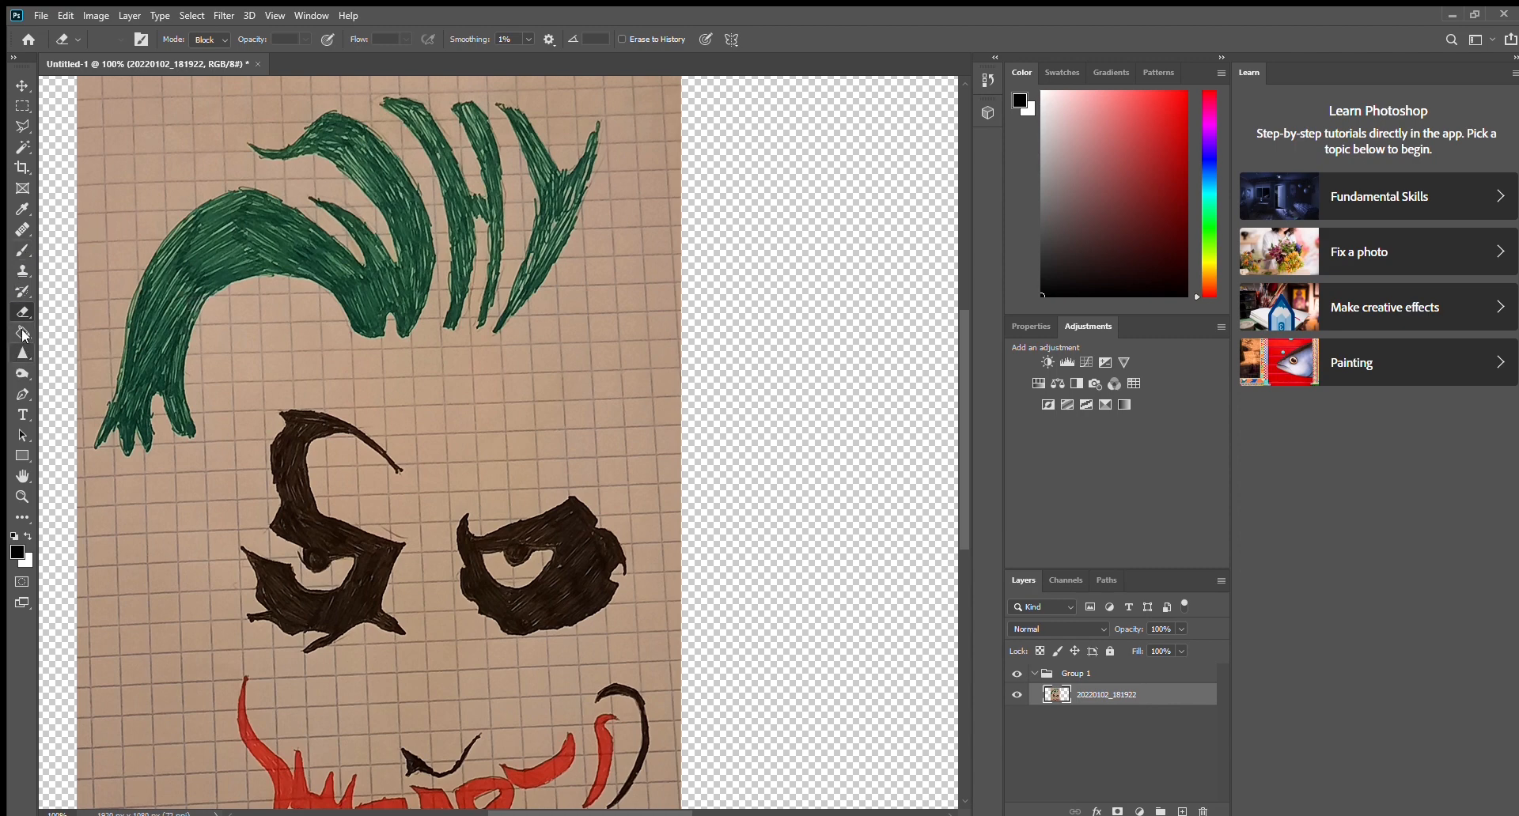
{"action": "left_click", "coordinate": [23, 147]}
{"action": "left_click", "coordinate": [304, 254]}
{"action": "key", "text": "ctrl+d"}
- Set the Magic Wand tolerance to 50 and select the large green hair shape
{"action": "double_click", "coordinate": [410, 40]}
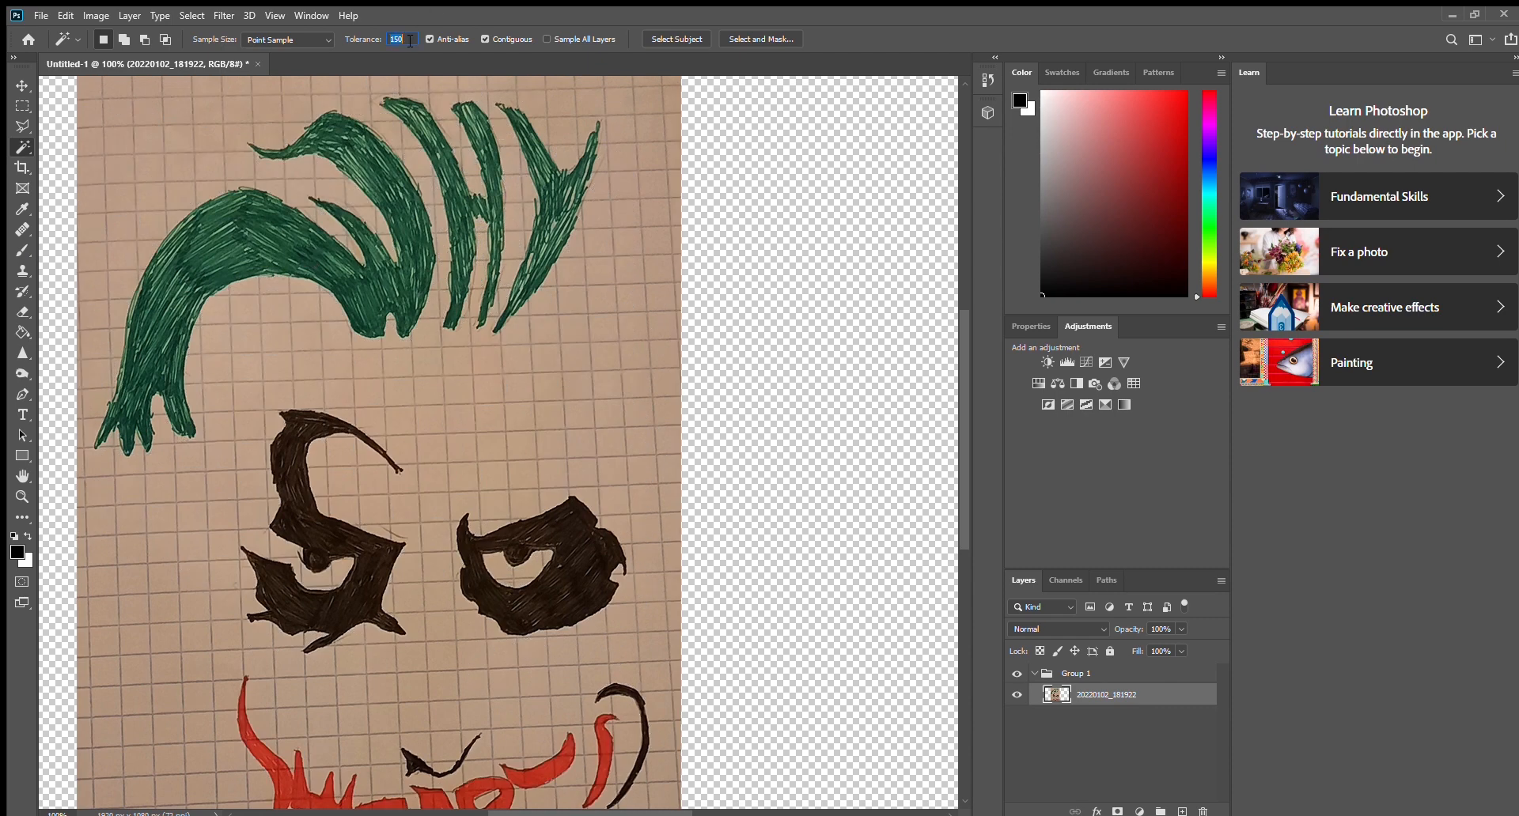
{"action": "type", "text": "5"}
{"action": "left_click", "coordinate": [391, 196]}
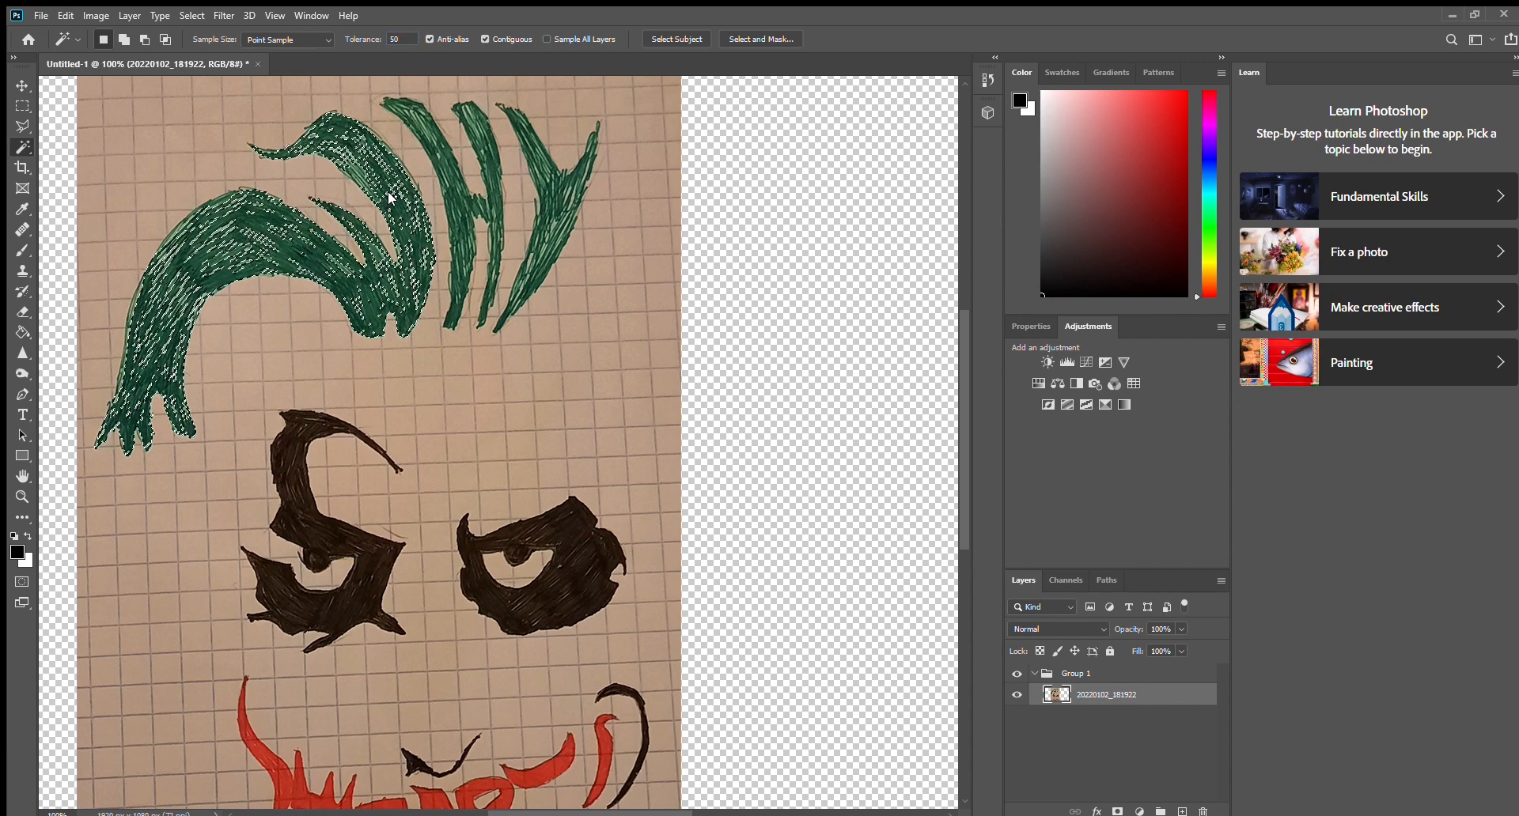
- Set the Magic Wand tolerance to 90 and select the large green hair shape together with all the separate green strands
{"action": "double_click", "coordinate": [395, 39]}
{"action": "type", "text": "90"}
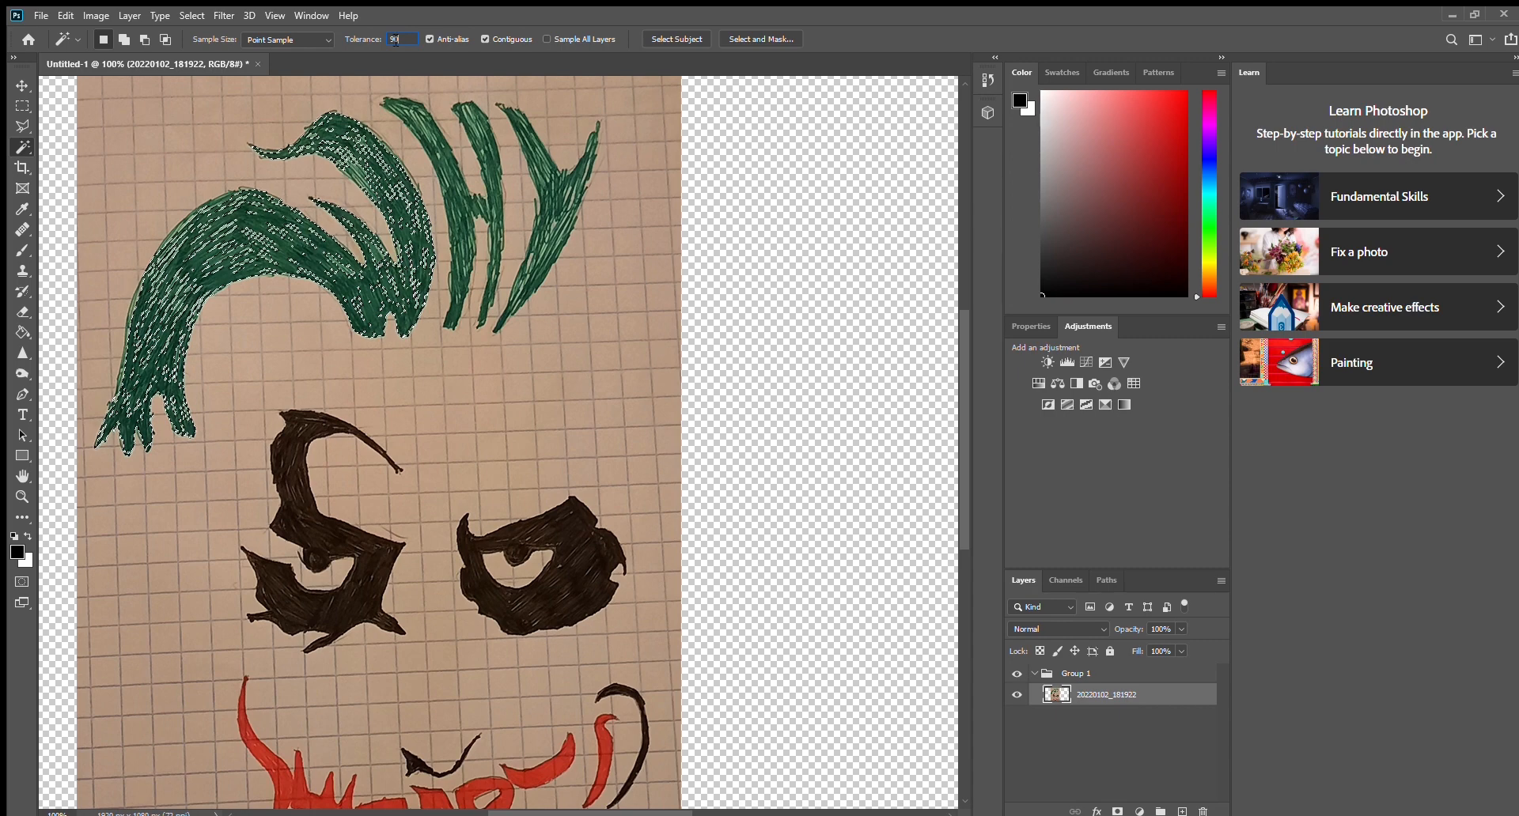
{"action": "left_click", "coordinate": [373, 262]}
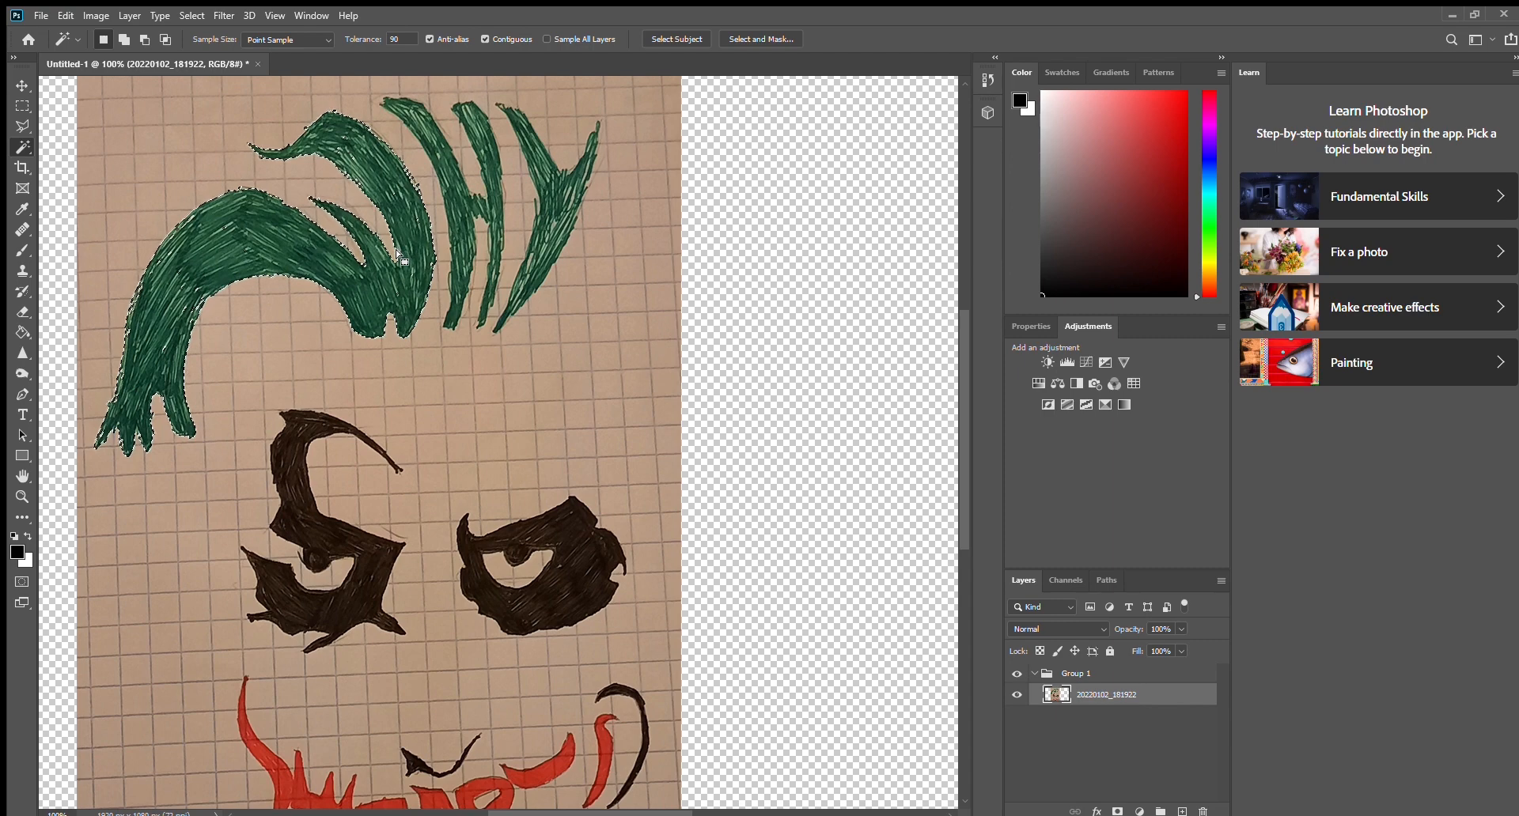
{"action": "key", "text": "shift"}
{"action": "left_click", "coordinate": [464, 214], "text": "shift"}
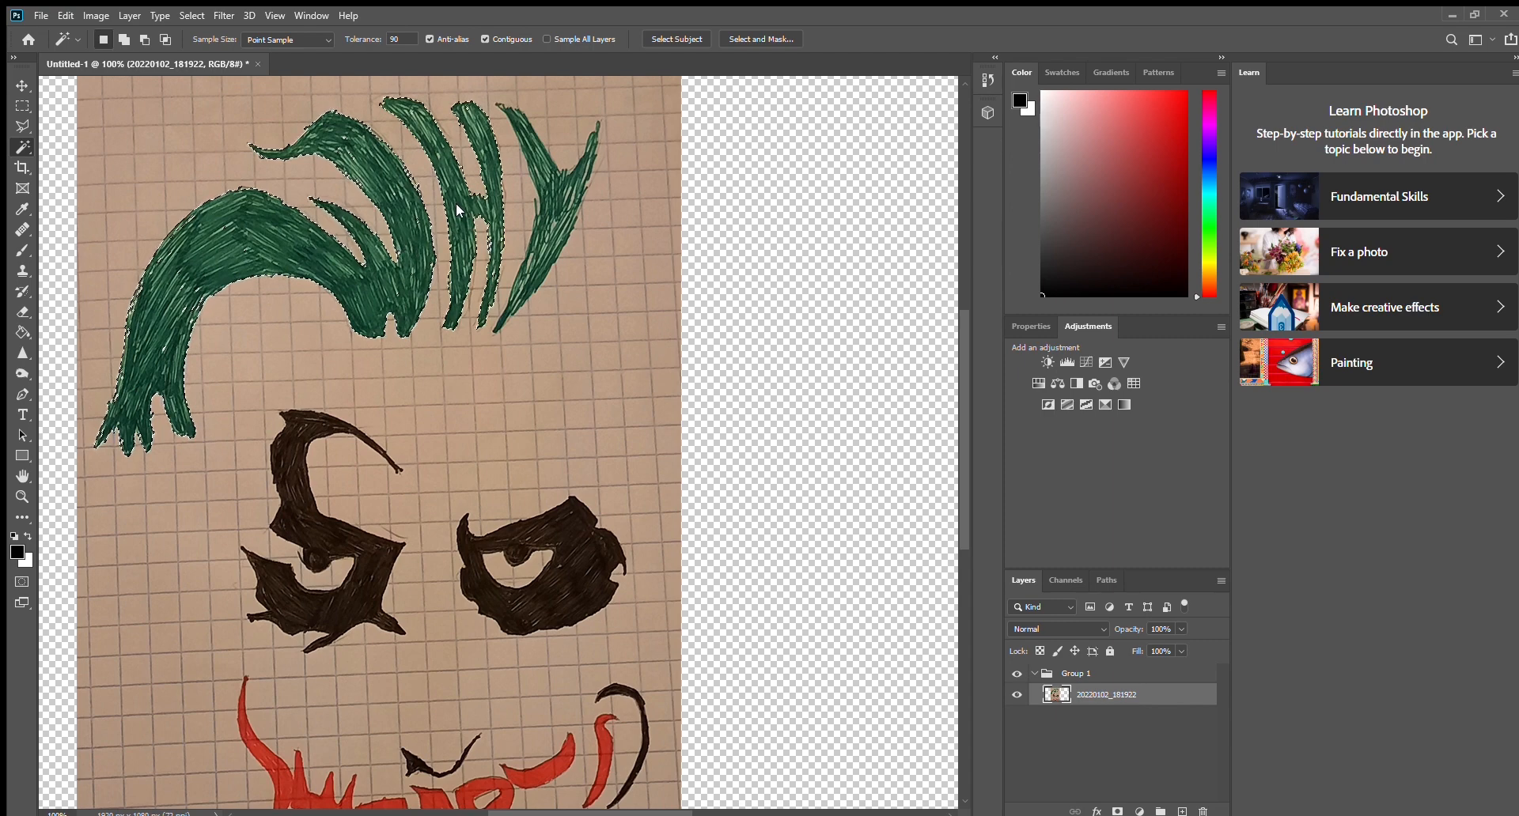
{"action": "left_click", "coordinate": [556, 192], "text": "shift"}
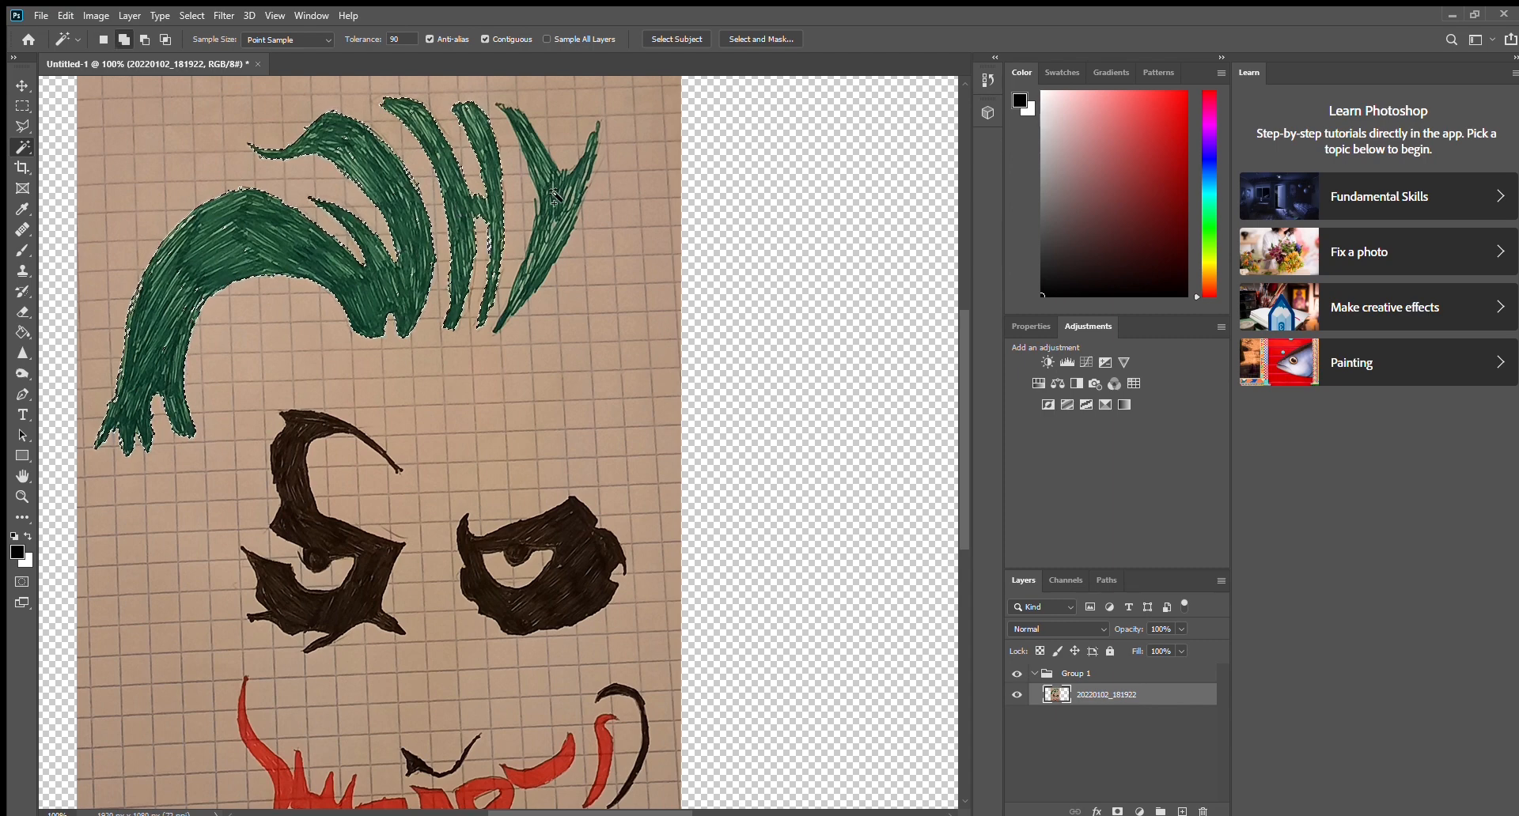
{"action": "left_click", "coordinate": [554, 192], "text": "shift"}
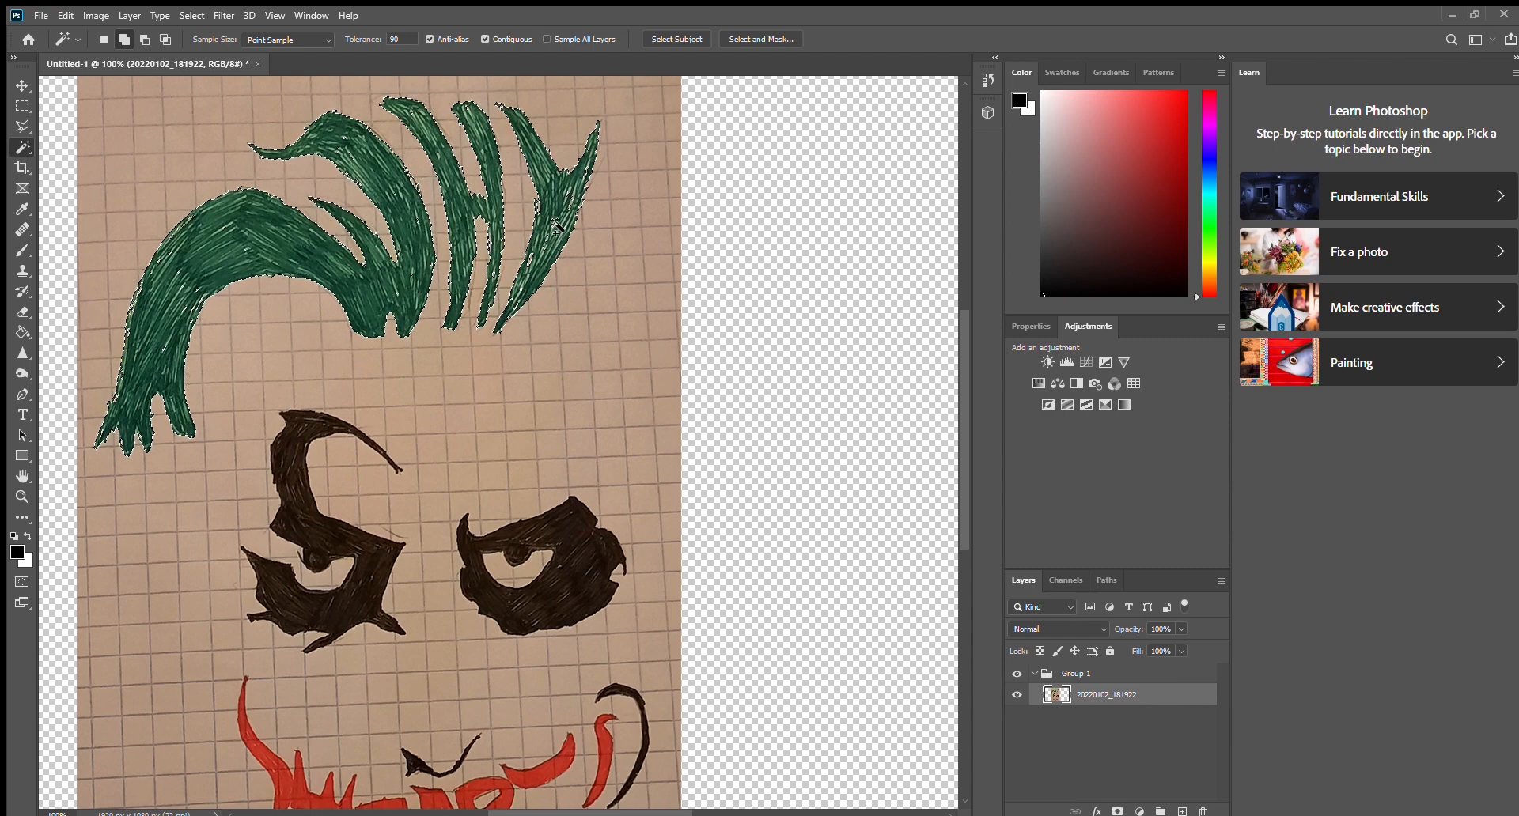
- Add the black eye shapes and the red mouth lettering to the Magic Wand selection
{"action": "left_click", "coordinate": [303, 513], "text": "shift"}
{"action": "scroll", "coordinate": [573, 550], "scroll_direction": "down", "scroll_amount": 10}
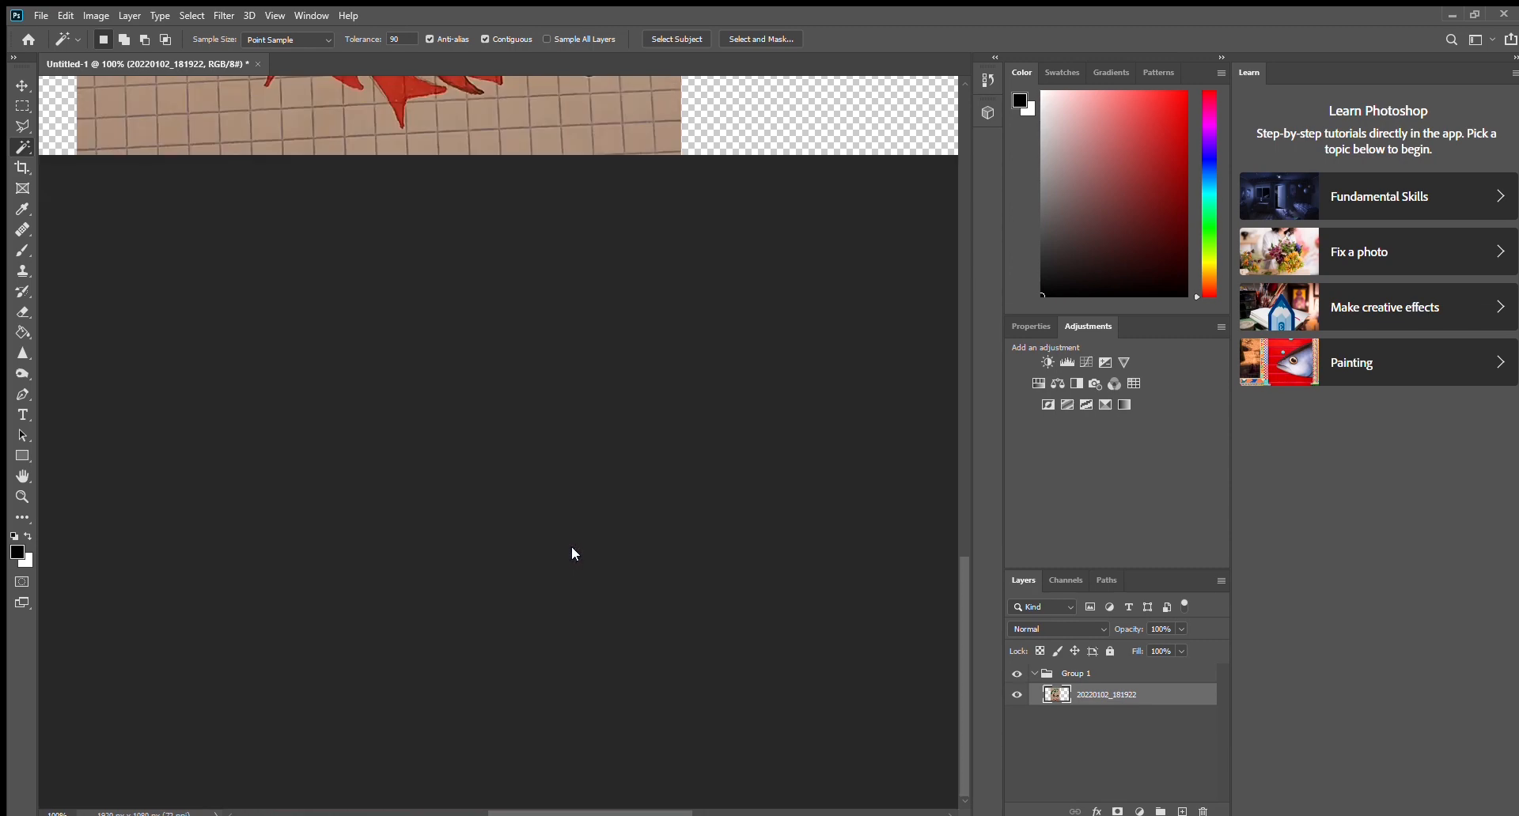
{"action": "scroll", "coordinate": [578, 553], "scroll_direction": "up", "scroll_amount": 8}
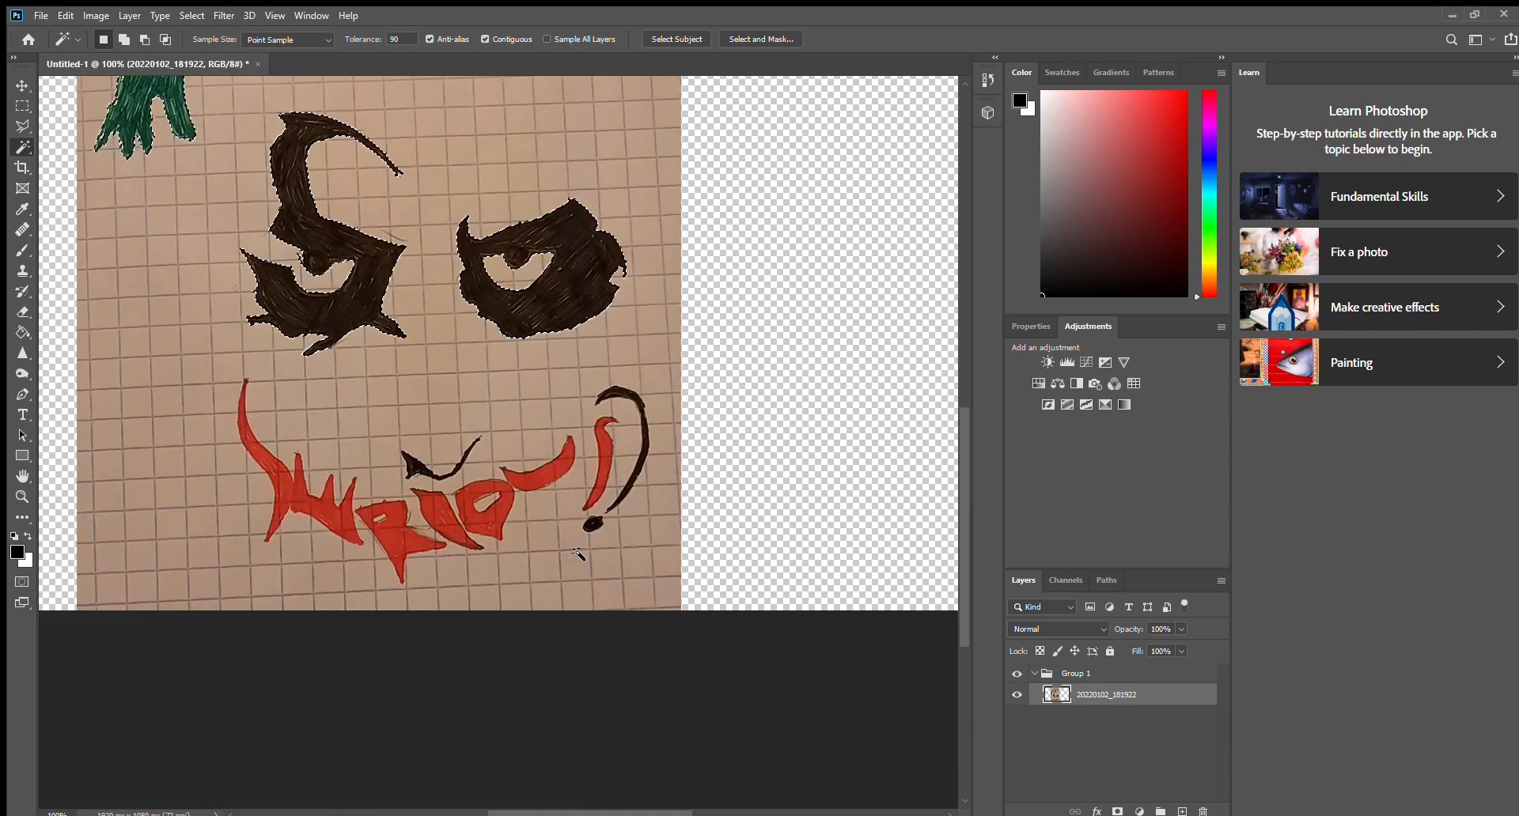
{"action": "scroll", "coordinate": [579, 553], "scroll_direction": "up", "scroll_amount": 1}
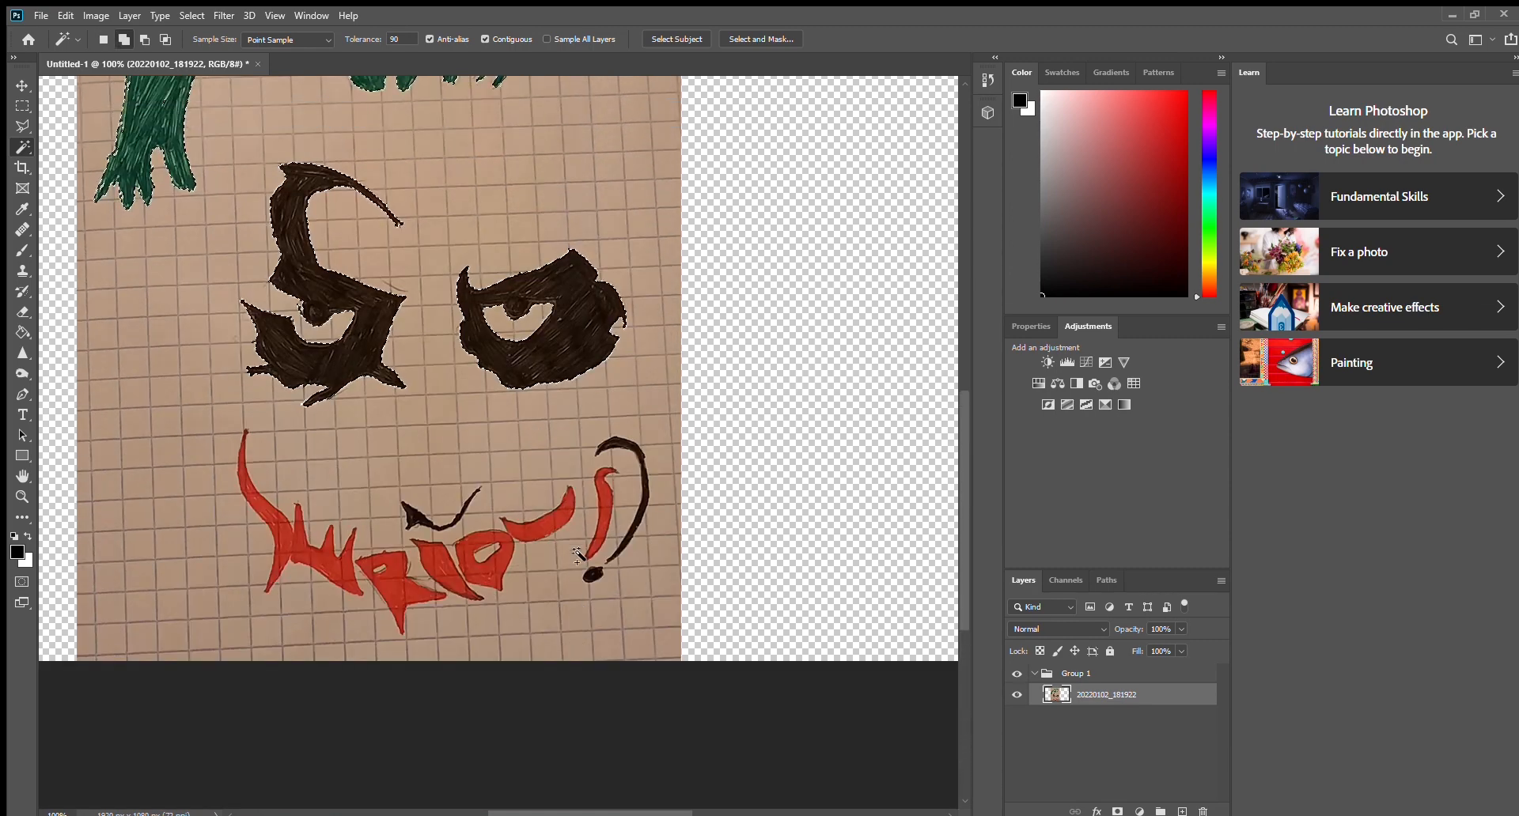
{"action": "left_click", "coordinate": [331, 560]}
{"action": "left_click", "coordinate": [414, 585]}
{"action": "left_click", "coordinate": [442, 569], "text": "shift"}
{"action": "left_click", "coordinate": [487, 566], "text": "shift"}
{"action": "left_click", "coordinate": [540, 534], "text": "shift"}
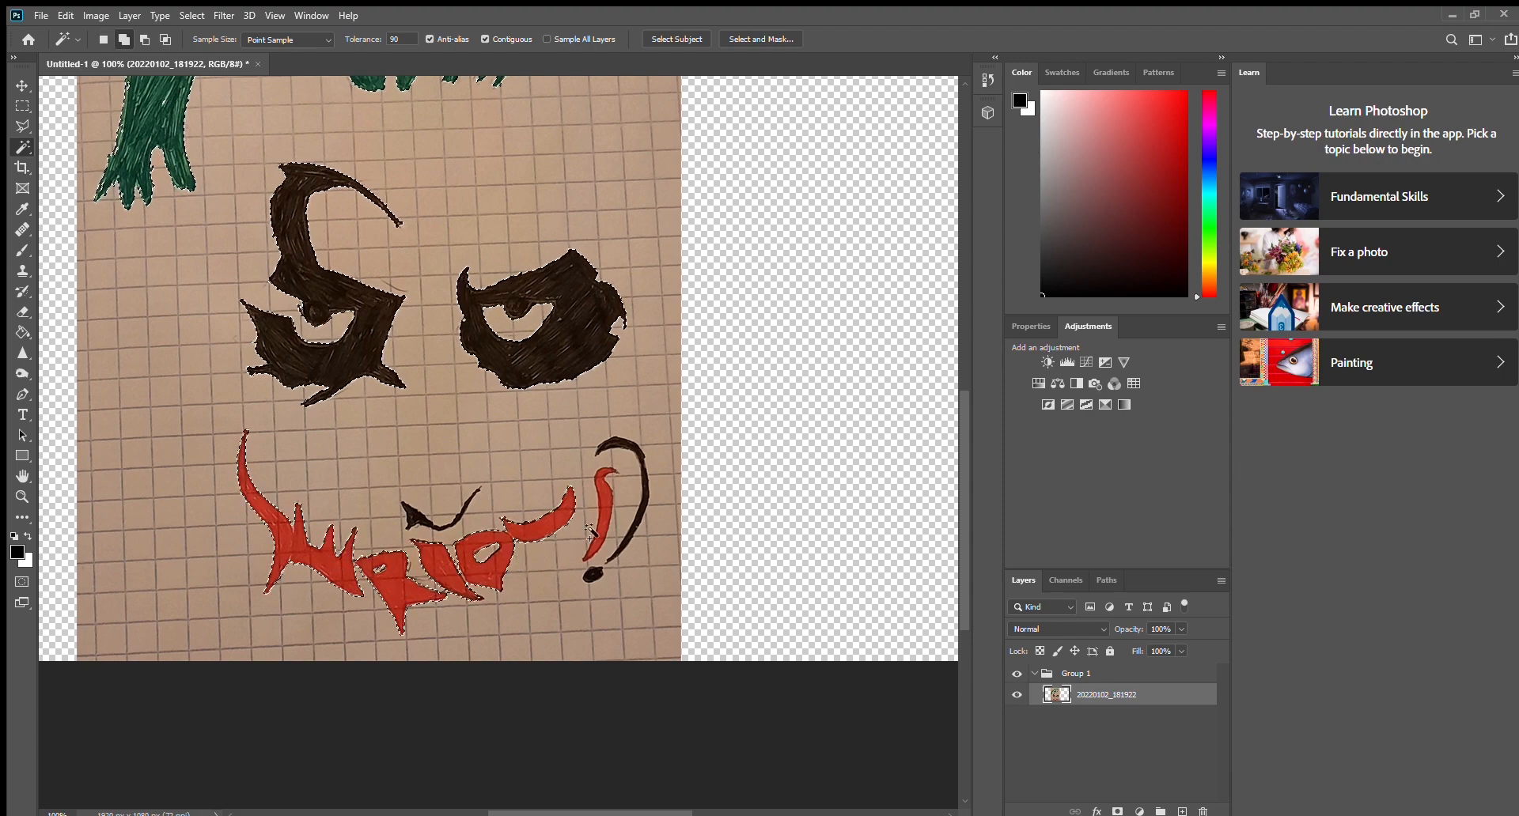
- Add the black question-mark curve and the small black nose mark to the selection, undoing any stray selection
{"action": "left_click", "coordinate": [647, 492]}
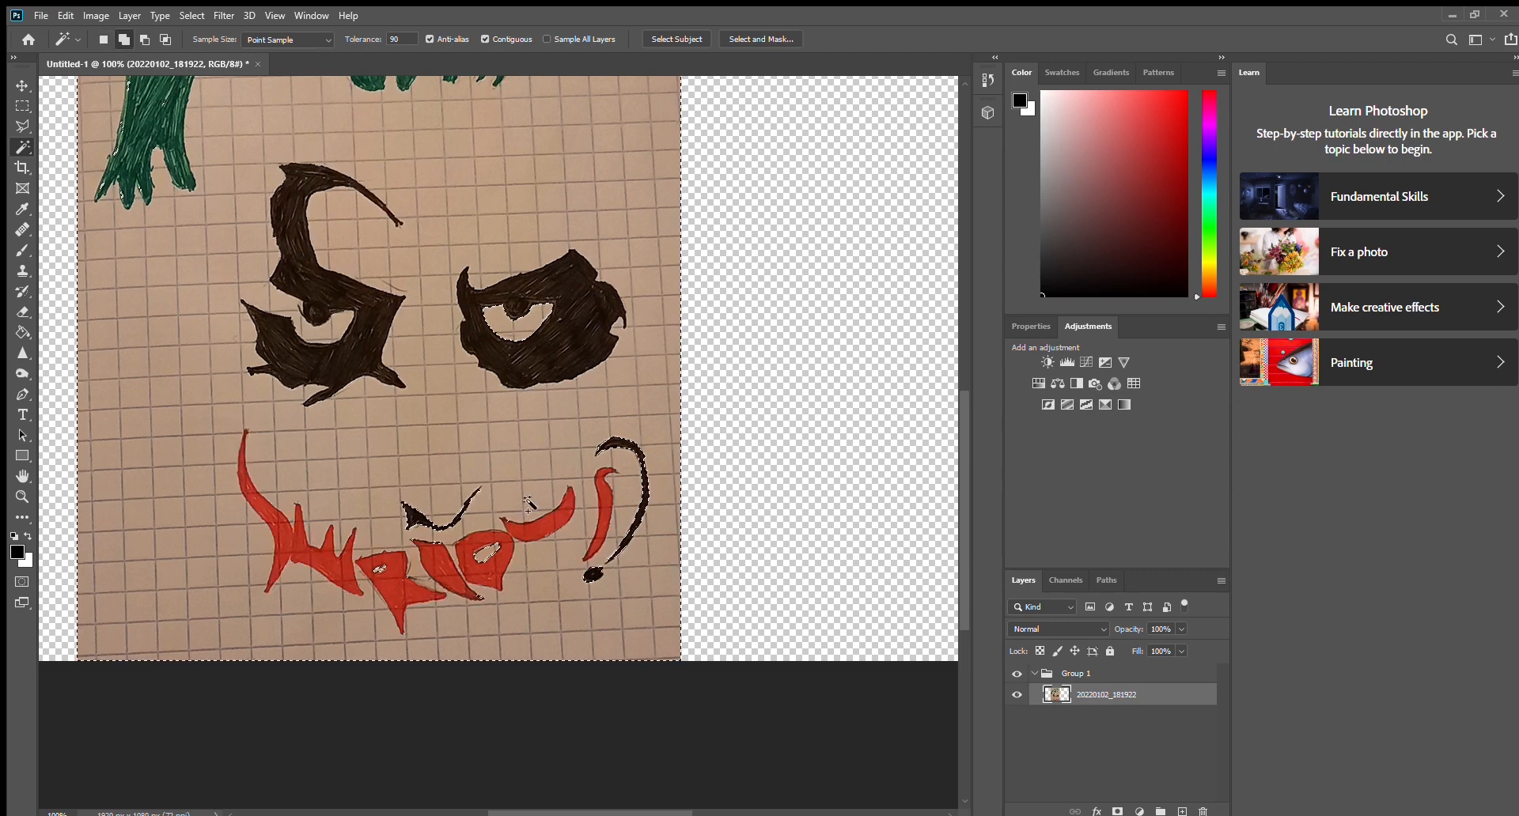
{"action": "key", "text": "ctrl+z"}
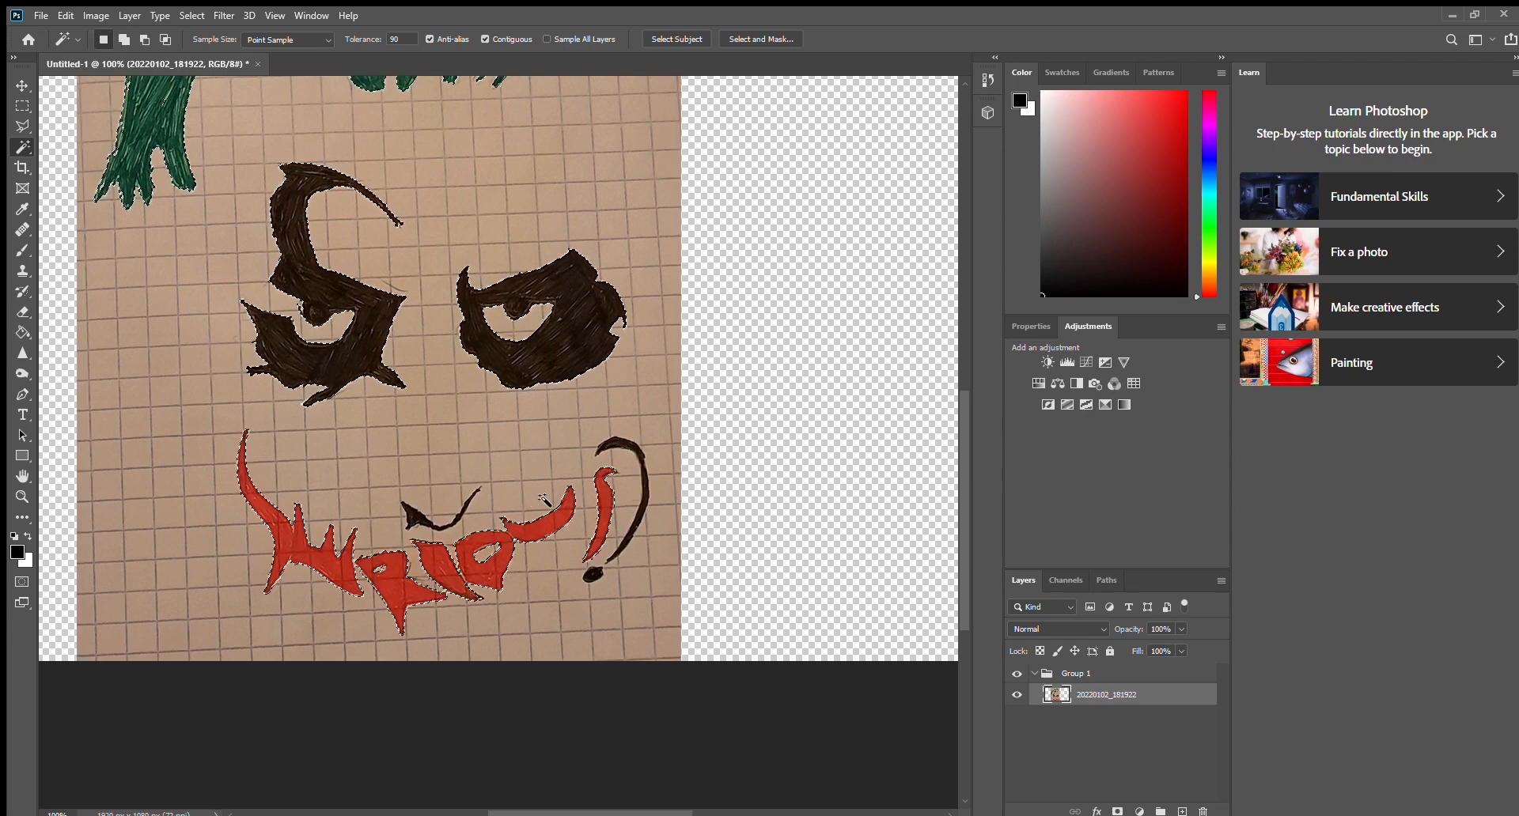
{"action": "left_click", "coordinate": [611, 442]}
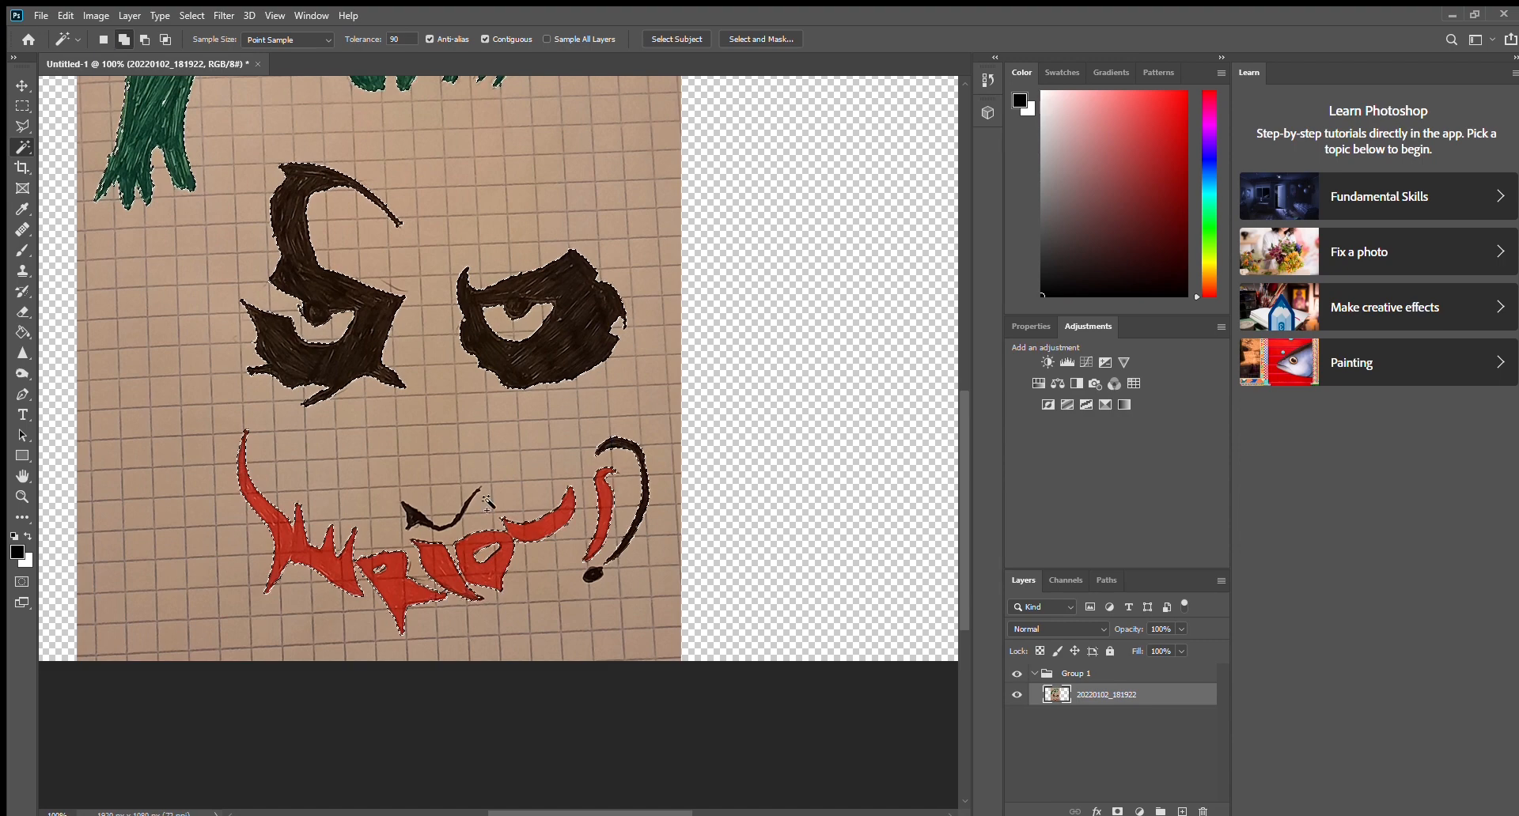
{"action": "left_click", "coordinate": [411, 510], "text": "shift"}
{"action": "scroll", "coordinate": [410, 511], "scroll_direction": "up", "scroll_amount": 5}
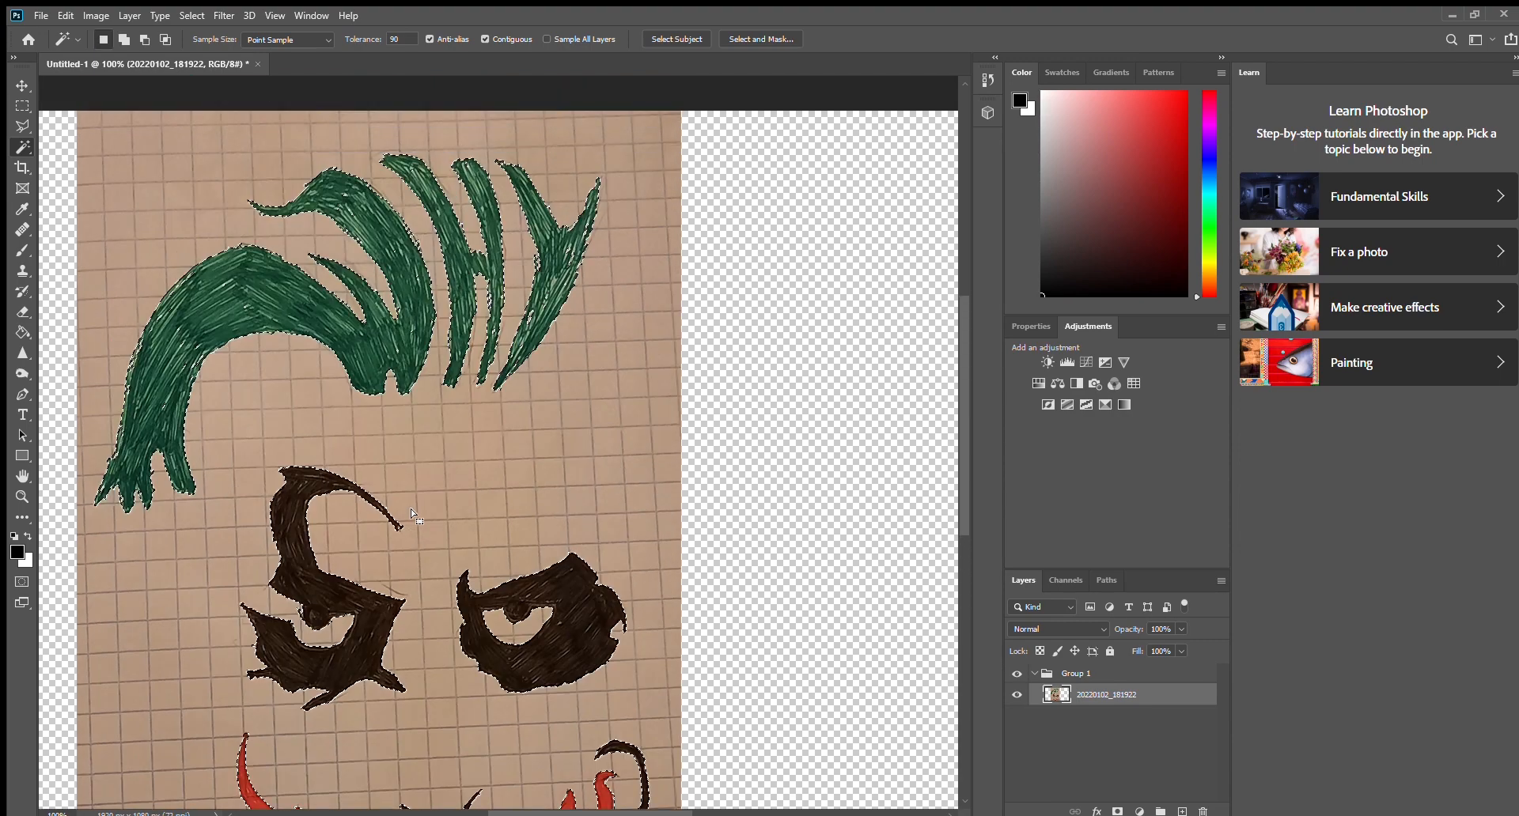
- Fill the selected hair strands and both eye shapes with black using the Paint Bucket
{"action": "left_click", "coordinate": [22, 333]}
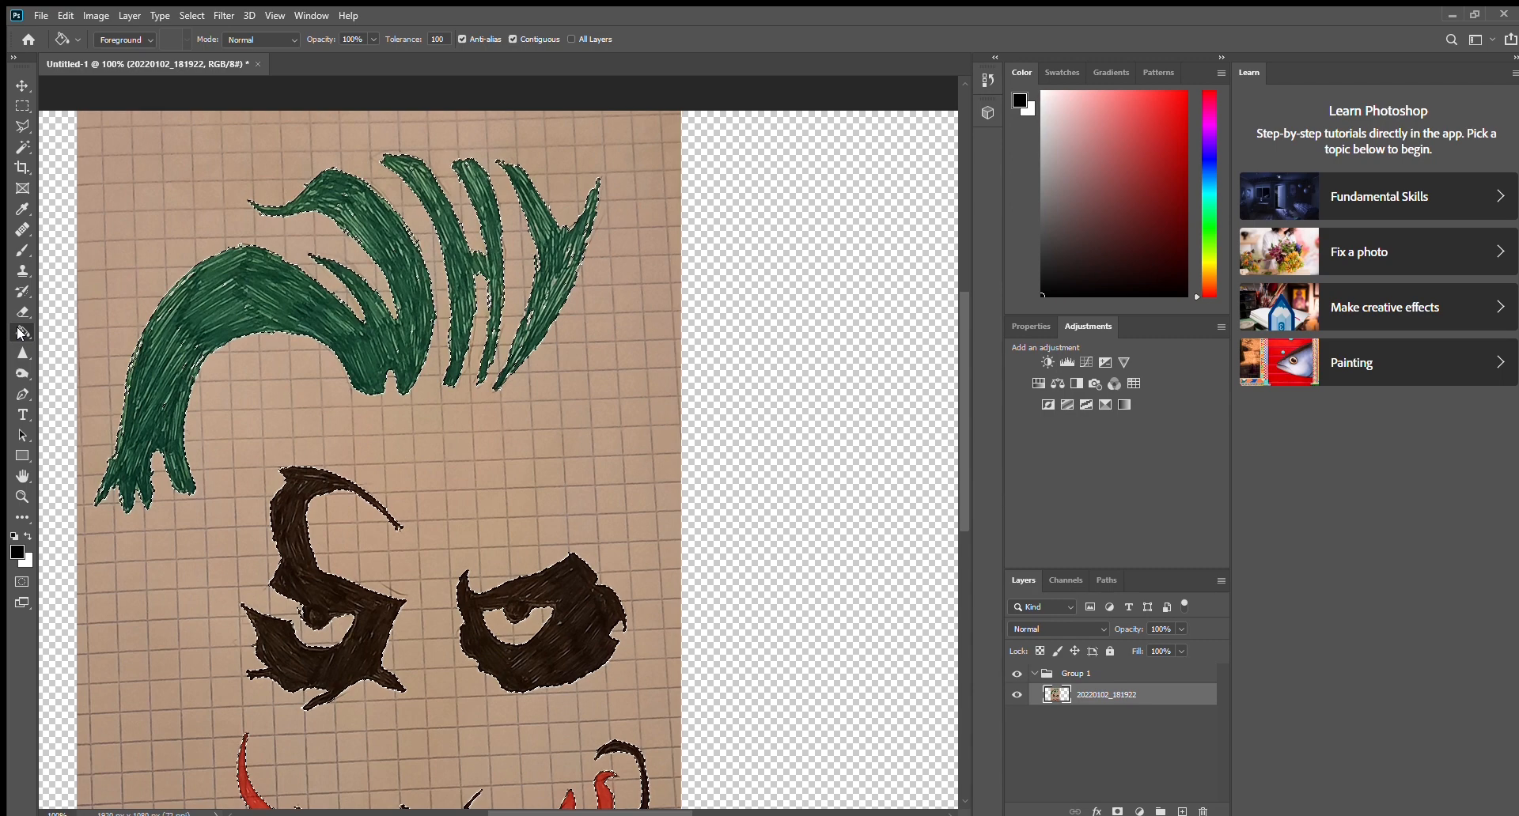
{"action": "left_click", "coordinate": [186, 309]}
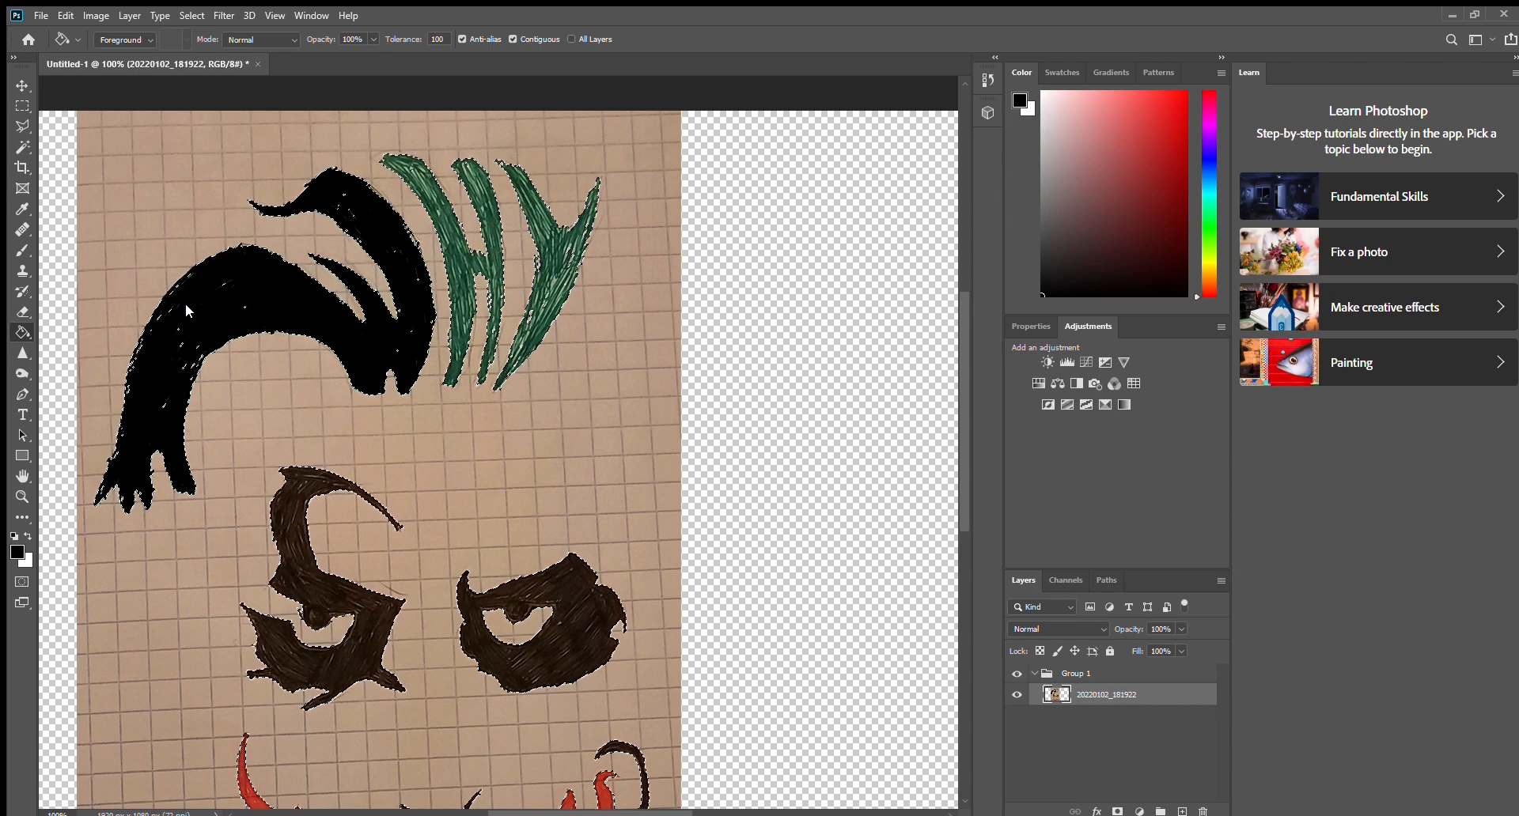
{"action": "left_click", "coordinate": [185, 304]}
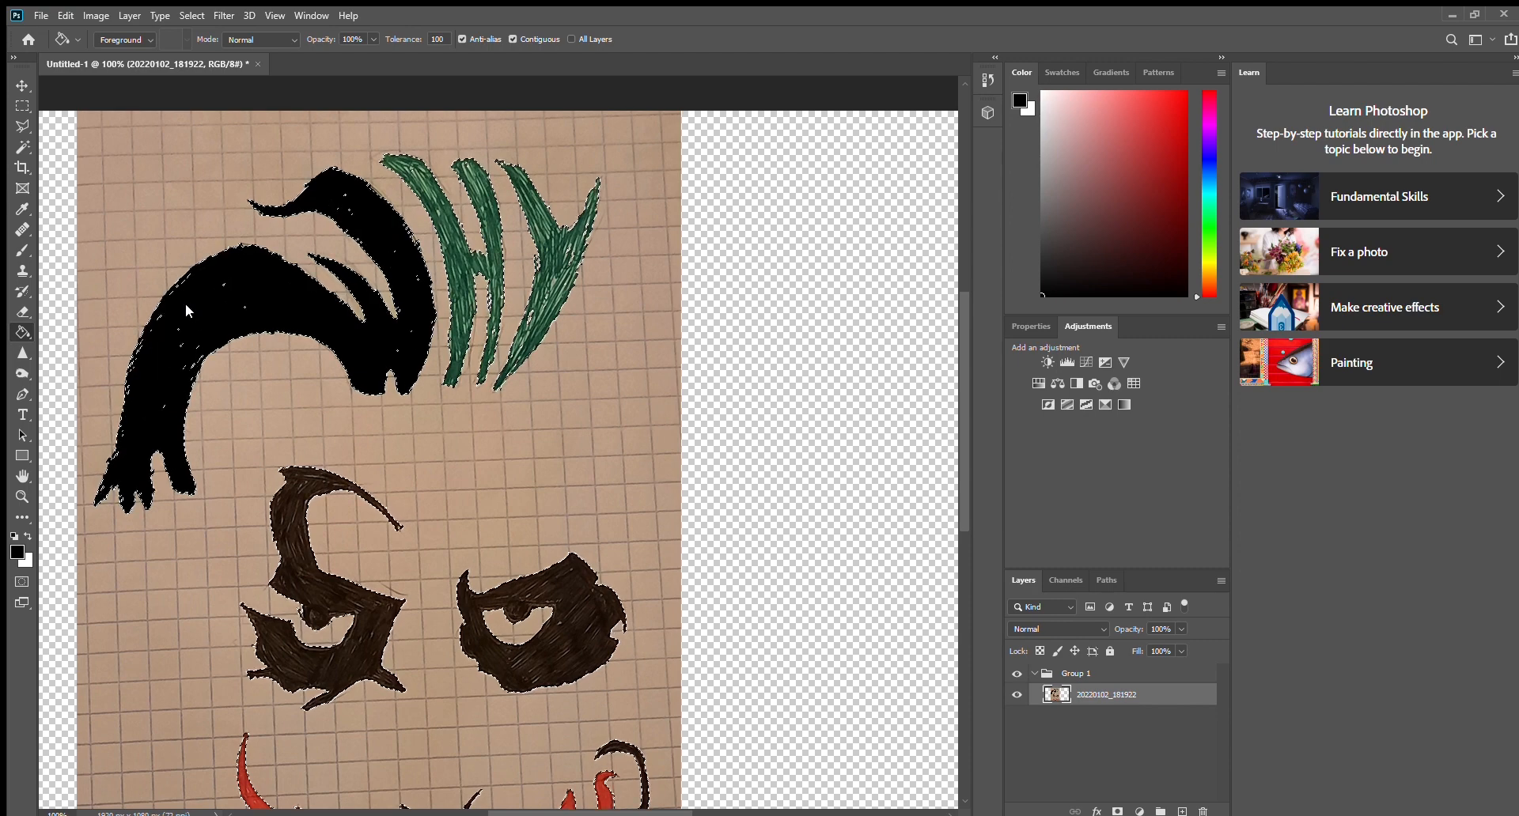
{"action": "left_click", "coordinate": [452, 253]}
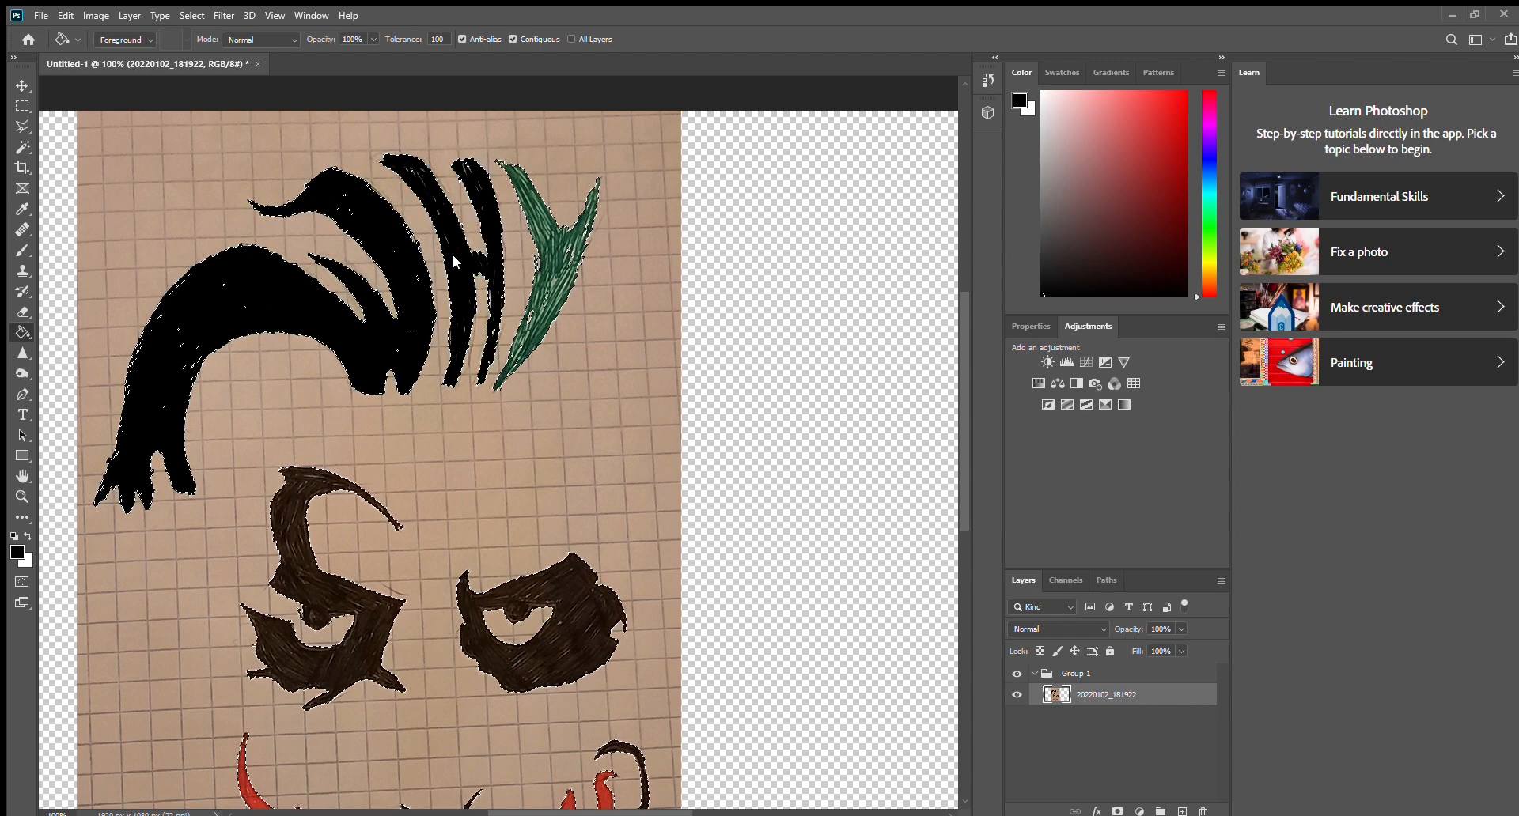
{"action": "left_click", "coordinate": [541, 258]}
{"action": "left_click", "coordinate": [316, 580]}
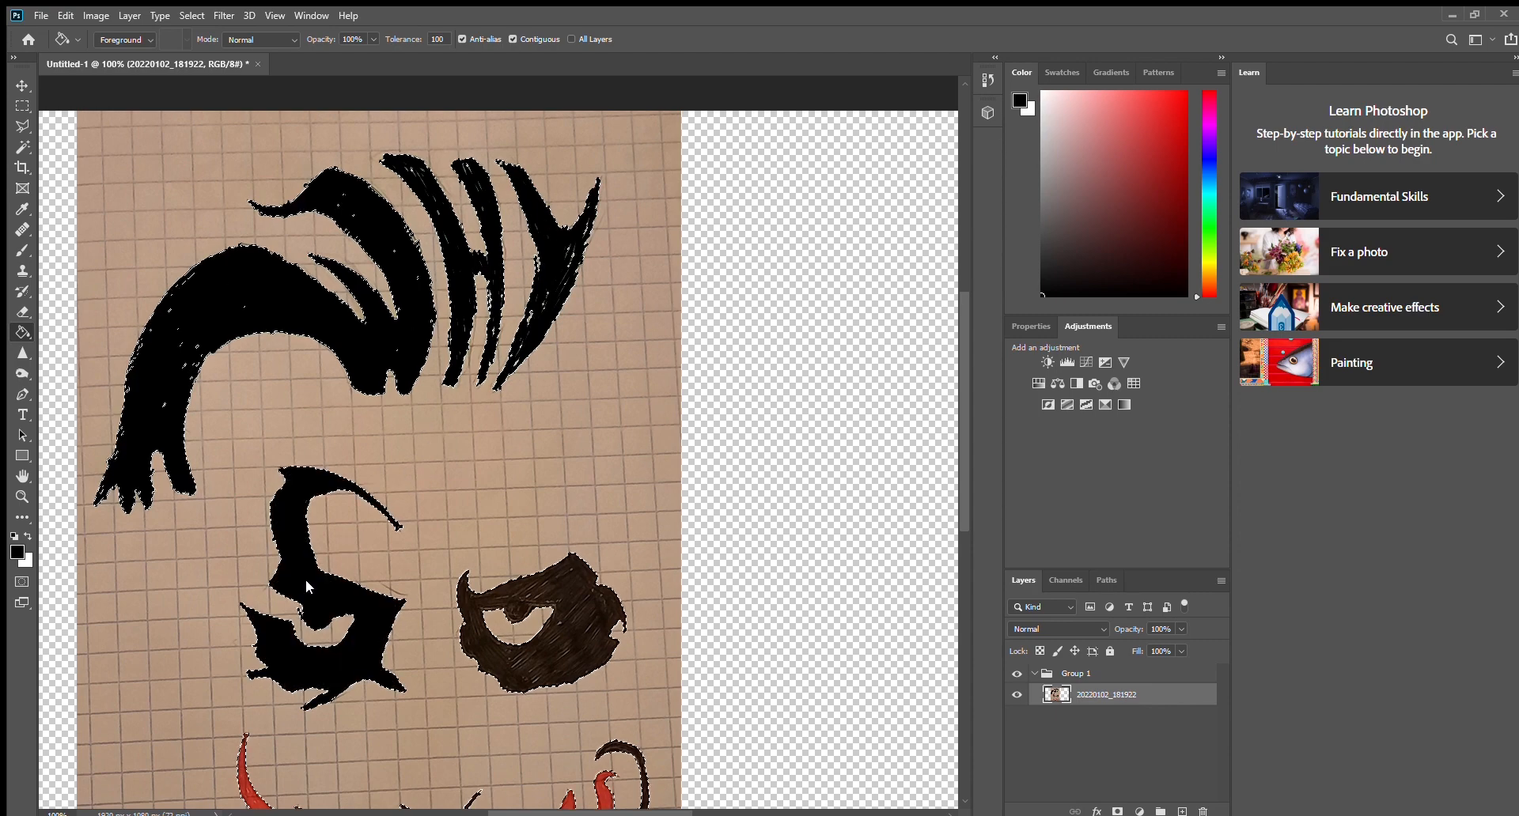
{"action": "left_click", "coordinate": [560, 585]}
- Fill the red mouth lettering, the red stroke beside it and the outer question-mark curve with black
{"action": "scroll", "coordinate": [560, 586], "scroll_direction": "down", "scroll_amount": 1}
{"action": "scroll", "coordinate": [561, 587], "scroll_direction": "down", "scroll_amount": 2}
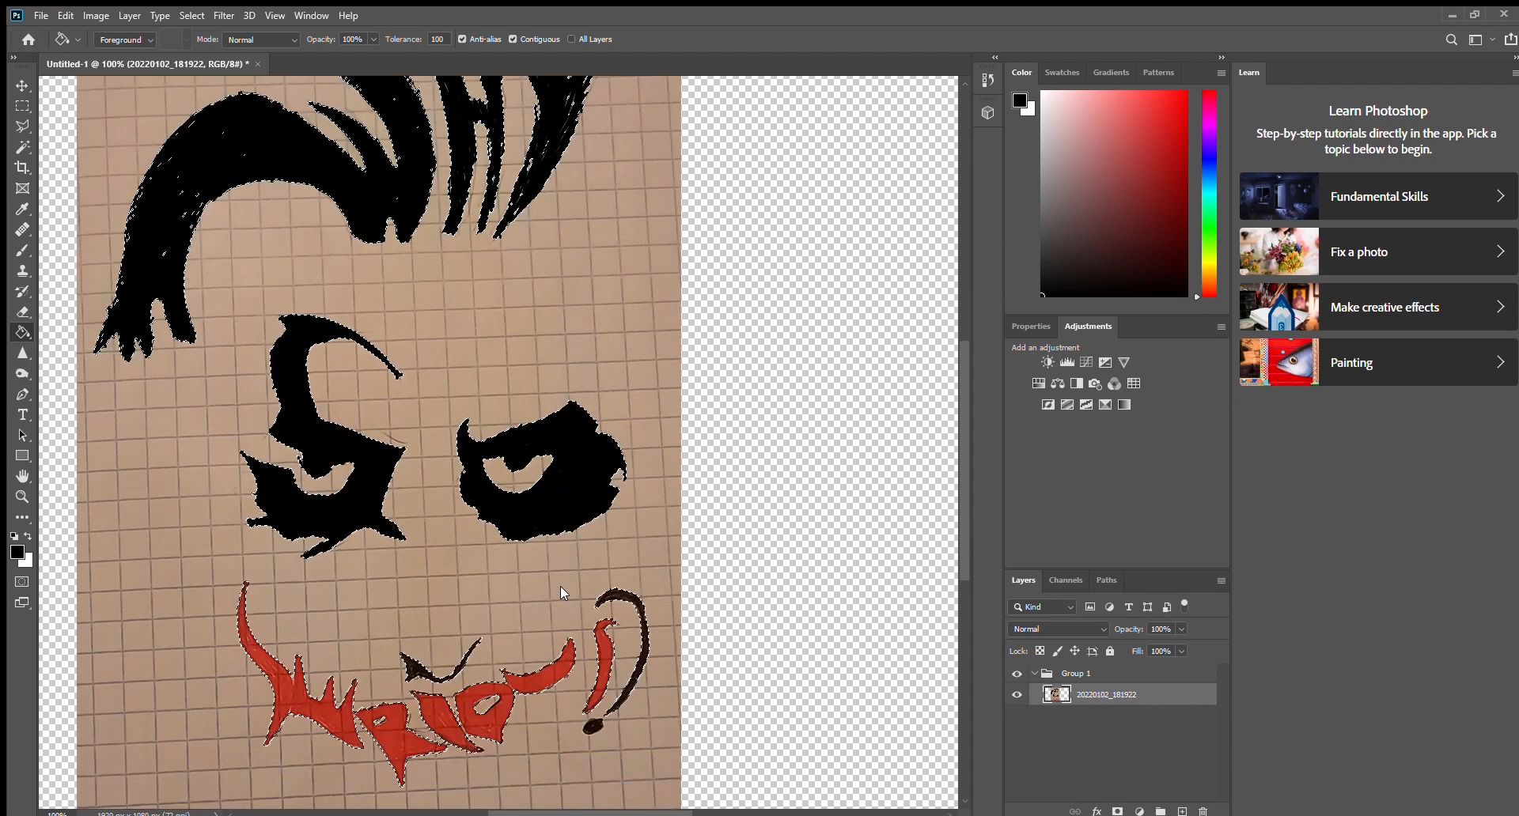
{"action": "left_click", "coordinate": [358, 727]}
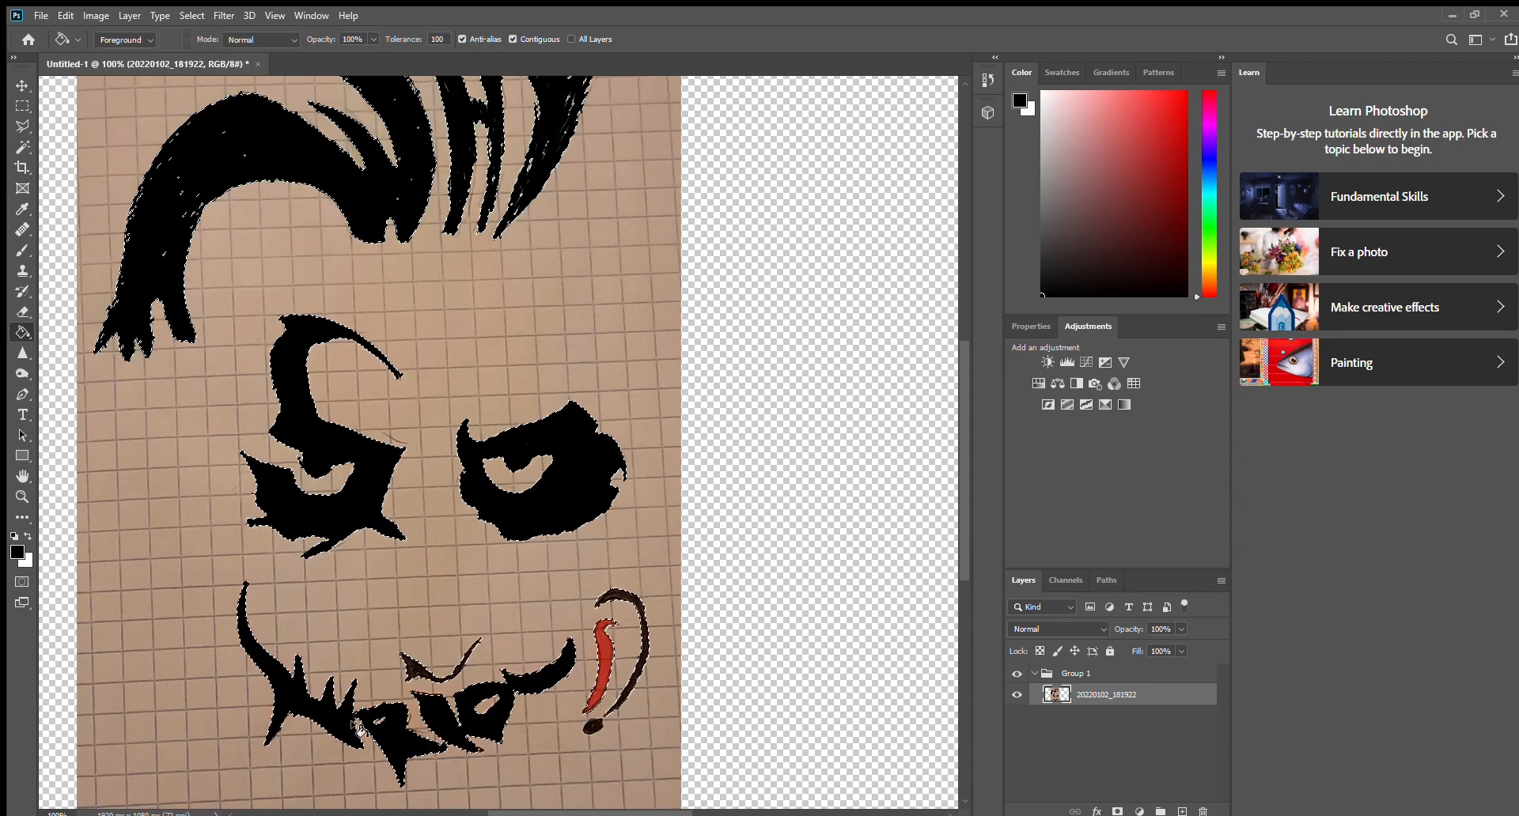
{"action": "left_click", "coordinate": [605, 657]}
{"action": "left_click", "coordinate": [643, 650]}
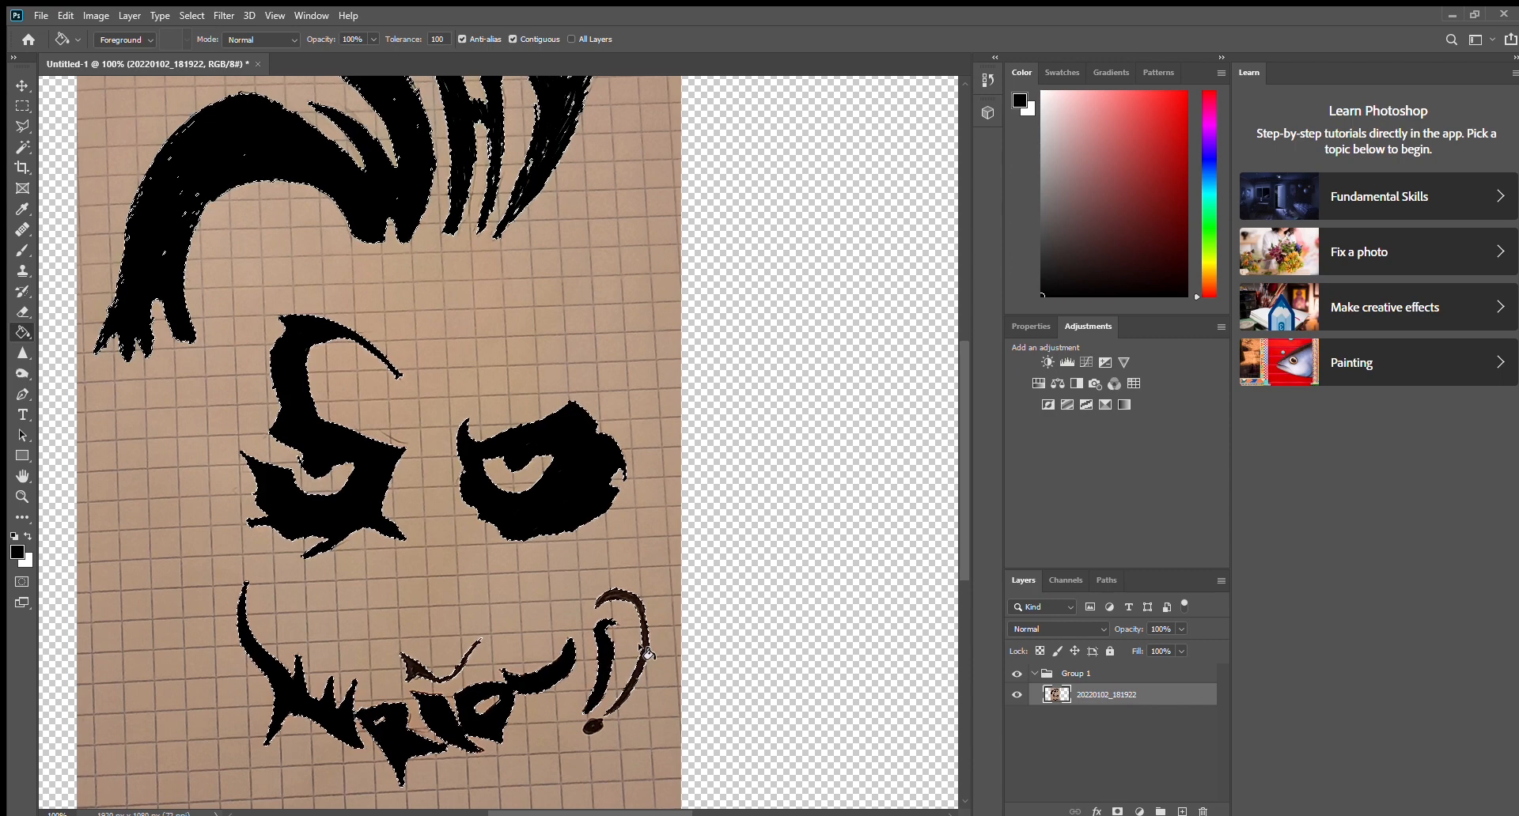
{"action": "left_click", "coordinate": [643, 650]}
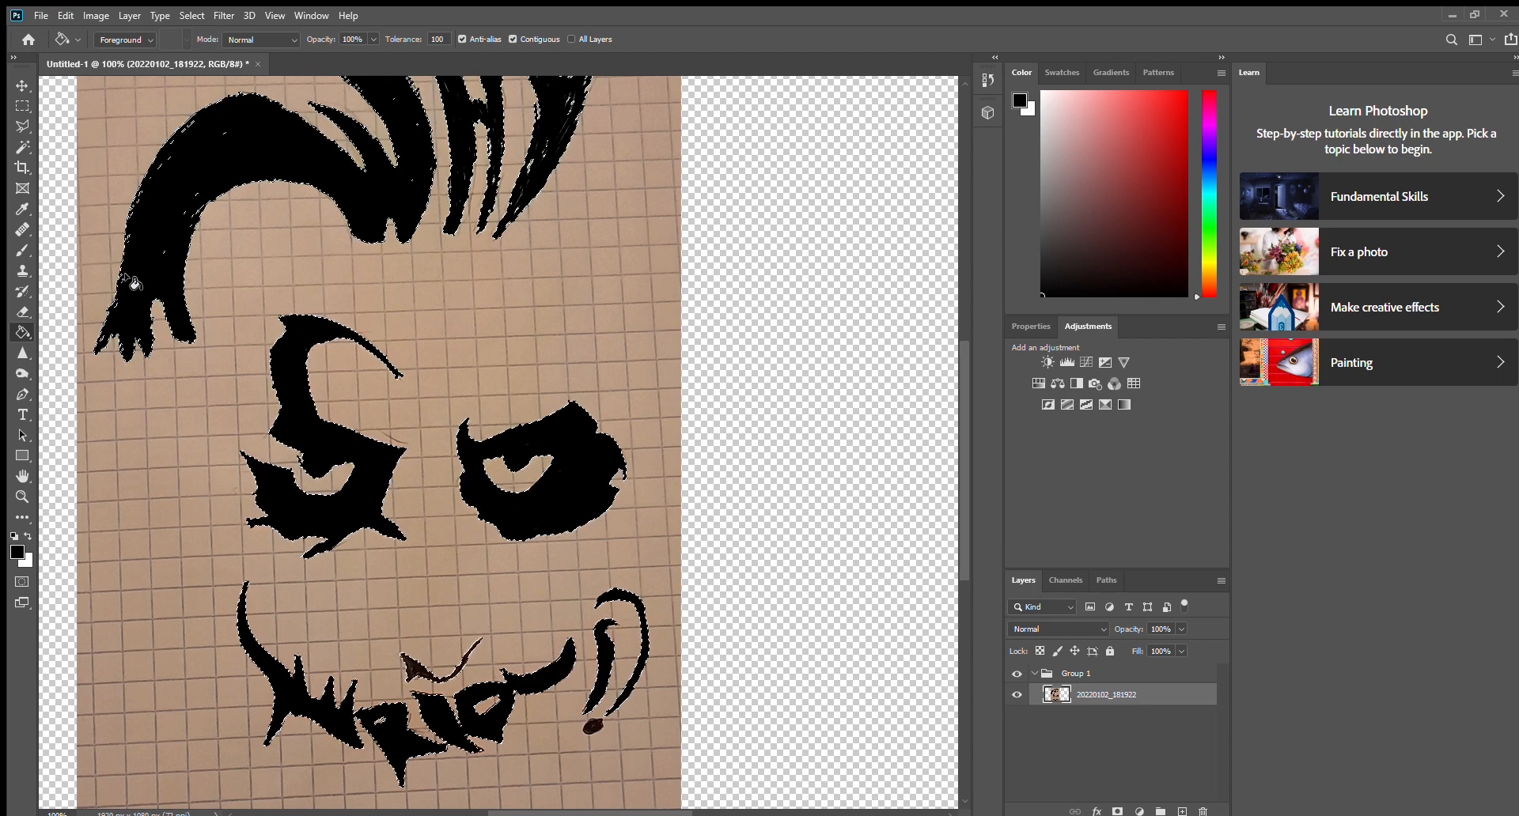
- Select the question mark's dot with the Magic Wand and fill it with black using the Paint Bucket
{"action": "key", "text": "w"}
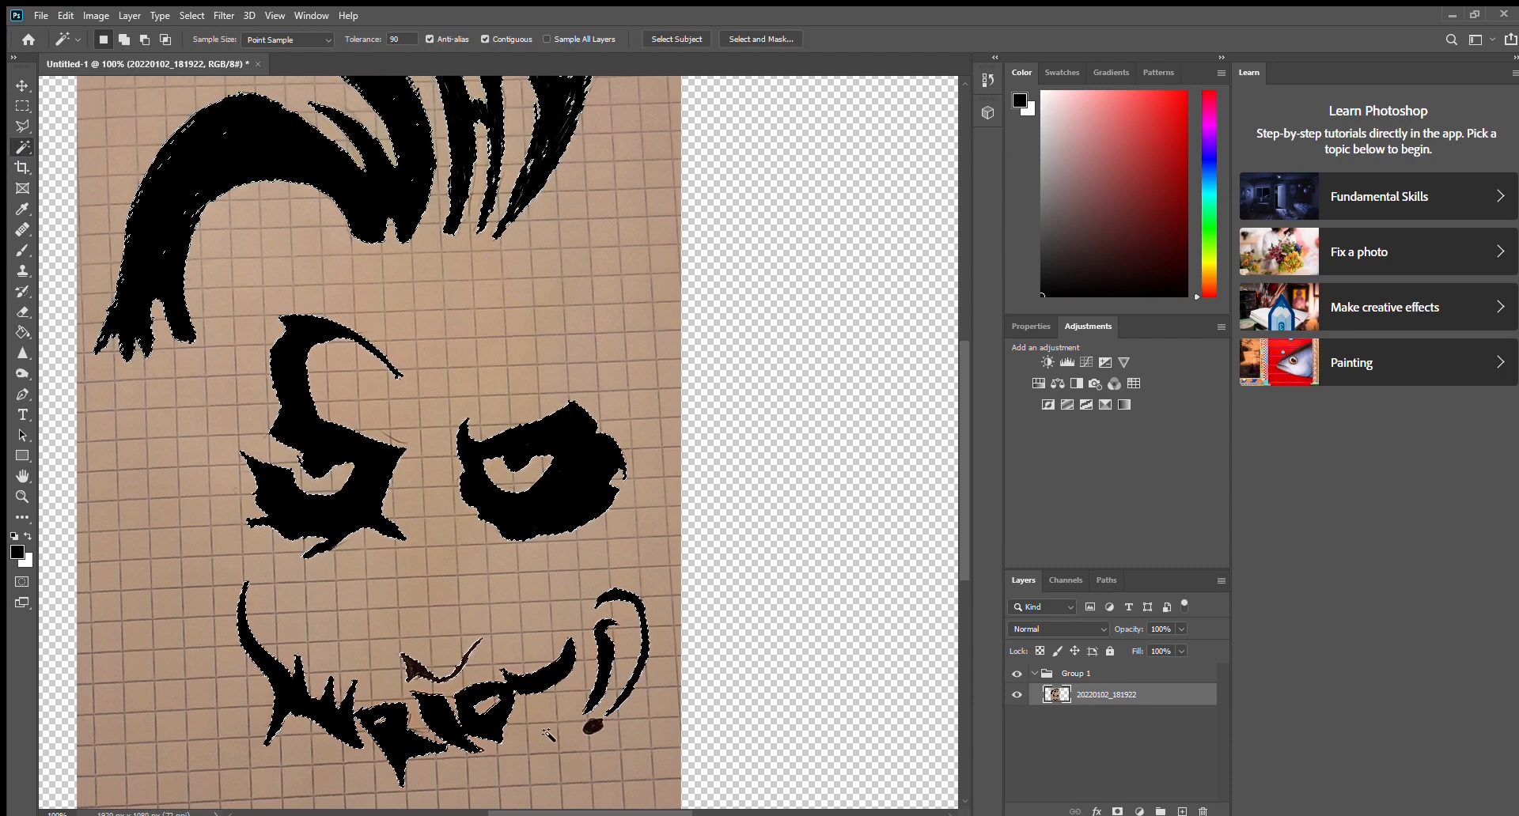
{"action": "left_click", "coordinate": [590, 724]}
{"action": "left_click", "coordinate": [586, 719]}
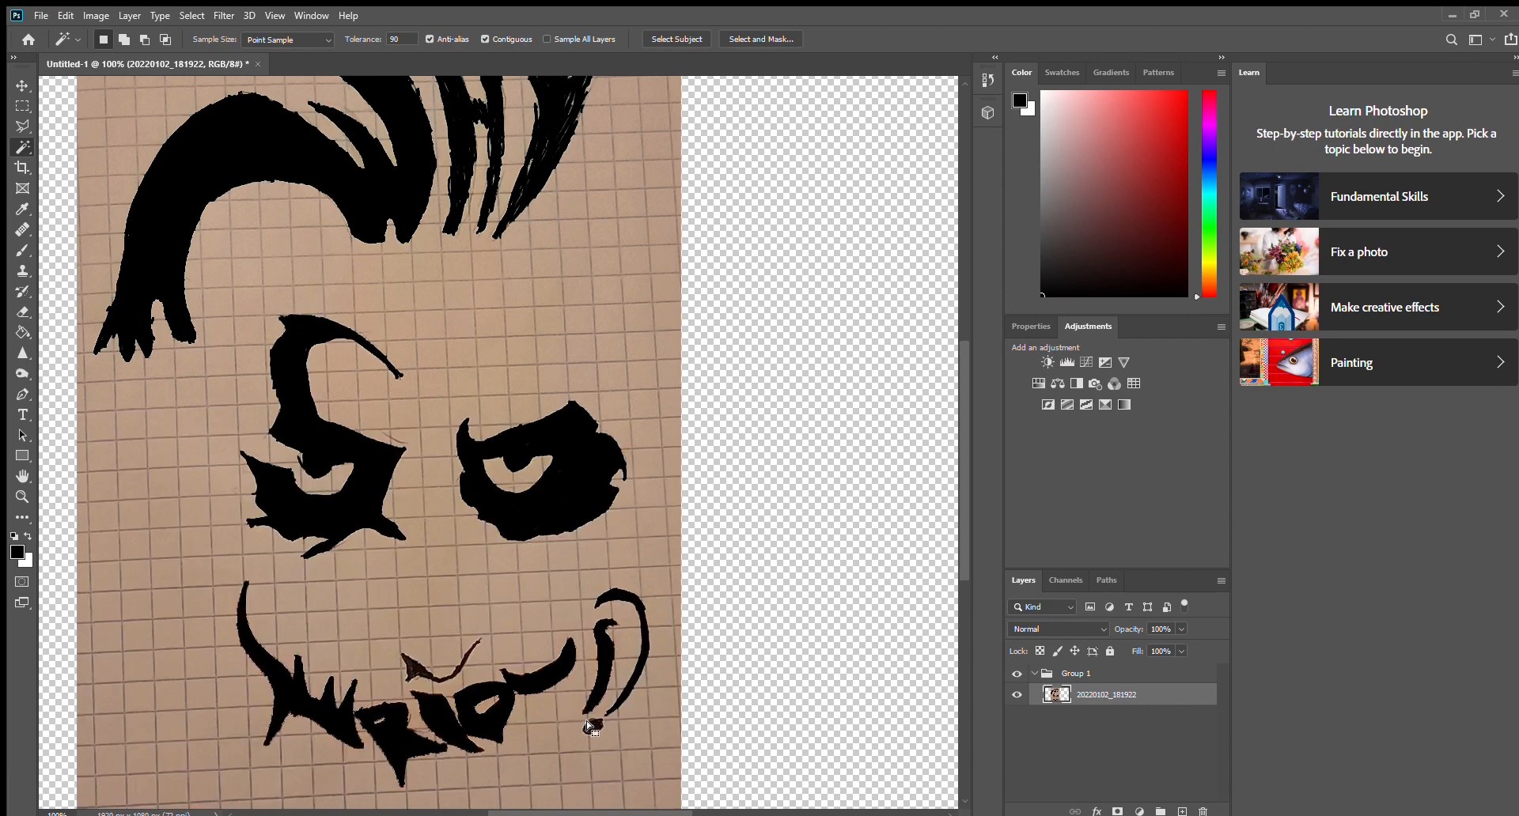
{"action": "left_click", "coordinate": [586, 720]}
{"action": "left_click", "coordinate": [587, 720]}
{"action": "left_click", "coordinate": [22, 332]}
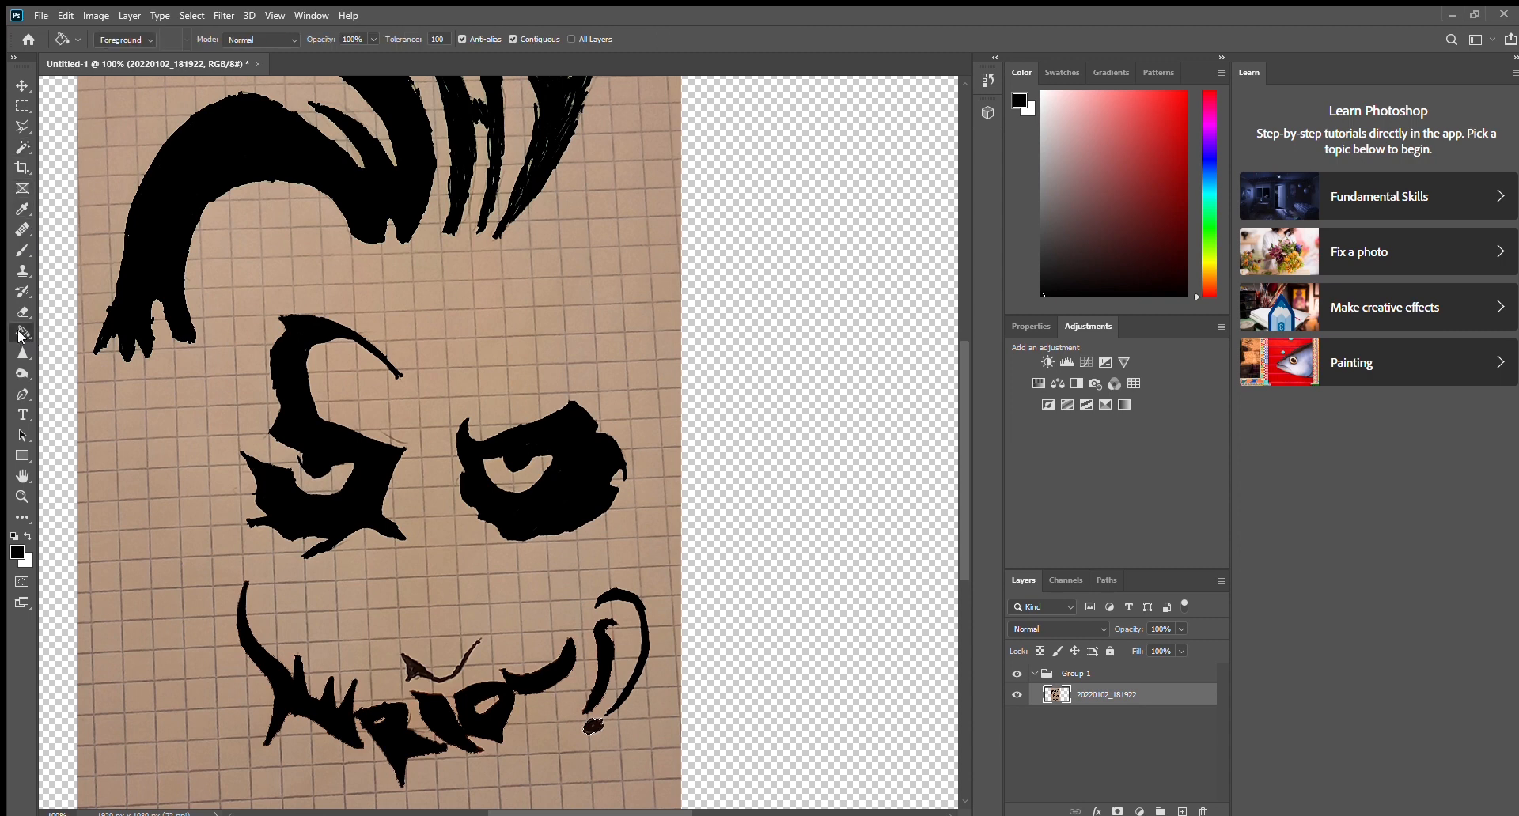
{"action": "left_click", "coordinate": [593, 726]}
{"action": "scroll", "coordinate": [284, 349], "scroll_direction": "up", "scroll_amount": 4}
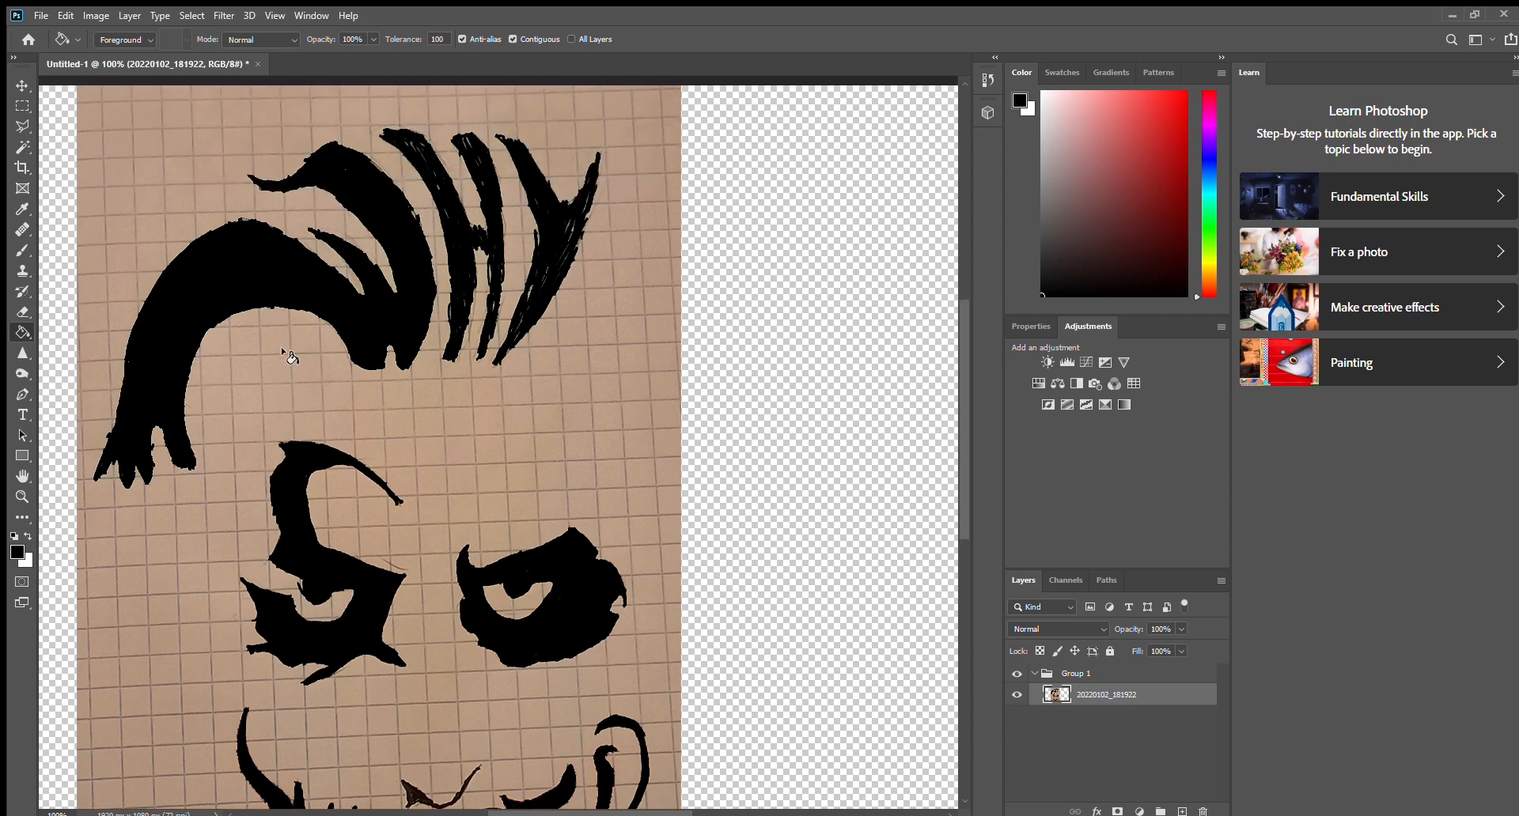
{"action": "scroll", "coordinate": [282, 348], "scroll_direction": "down", "scroll_amount": 2}
{"action": "scroll", "coordinate": [282, 348], "scroll_direction": "up", "scroll_amount": 4}
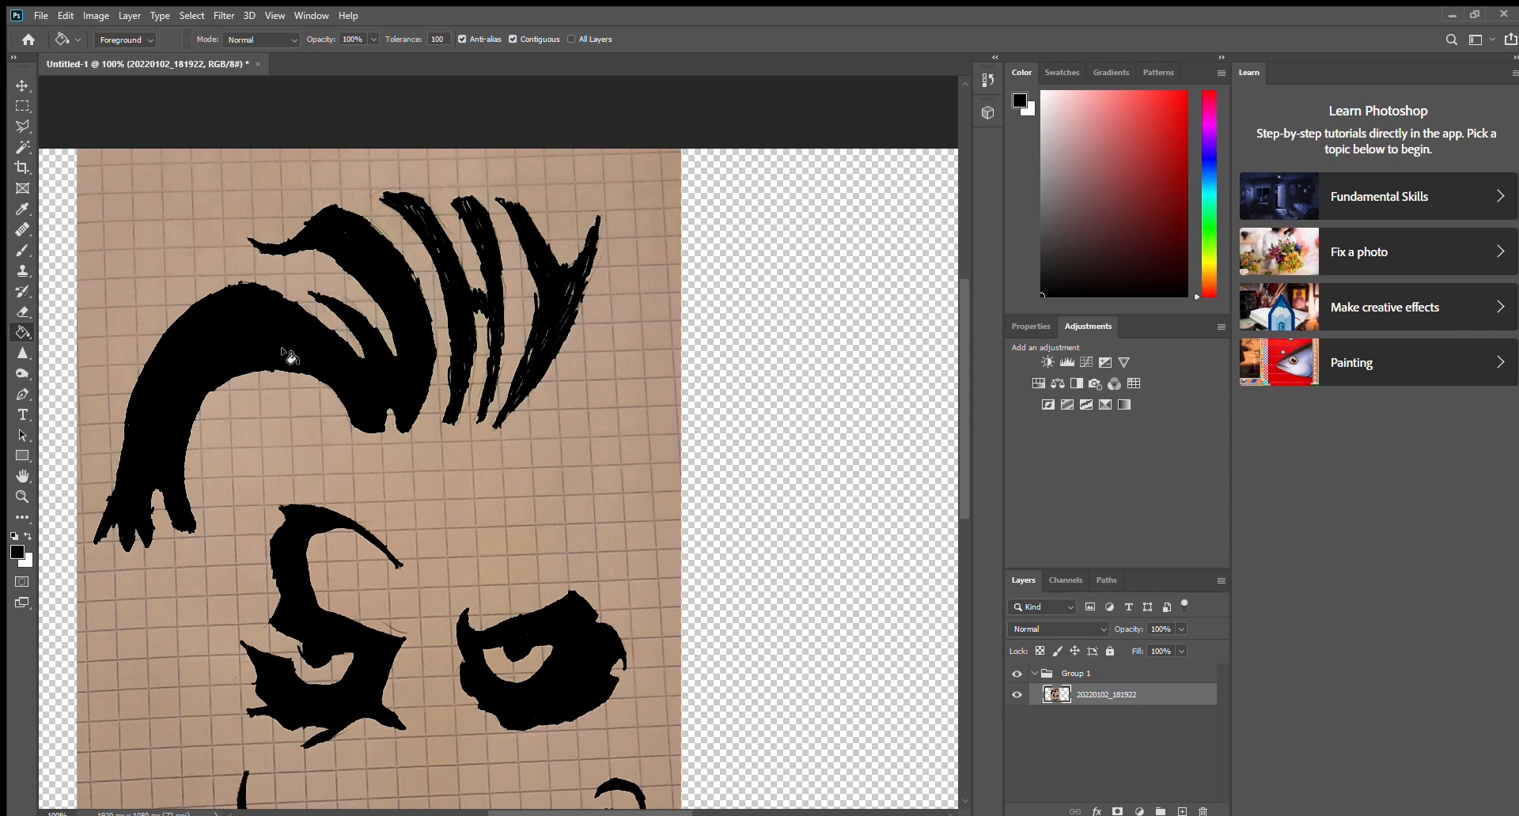
{"action": "left_click", "coordinate": [24, 145]}
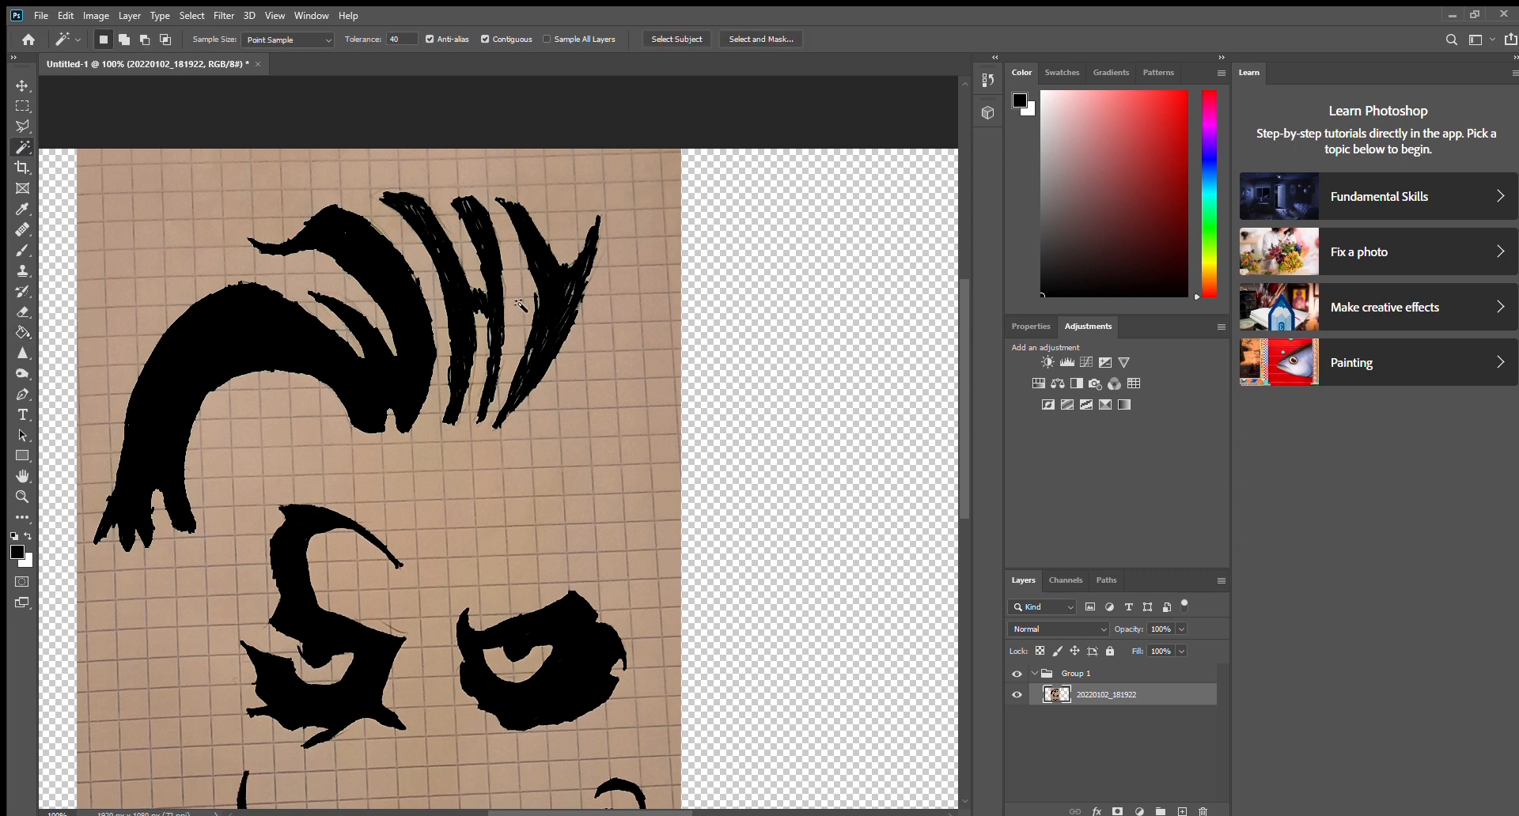
{"action": "left_click", "coordinate": [528, 352]}
{"action": "key", "text": "ctrl+d"}
- Fill the remaining light specks inside the black hair strands with black using the Paint Bucket
{"action": "left_click", "coordinate": [22, 333]}
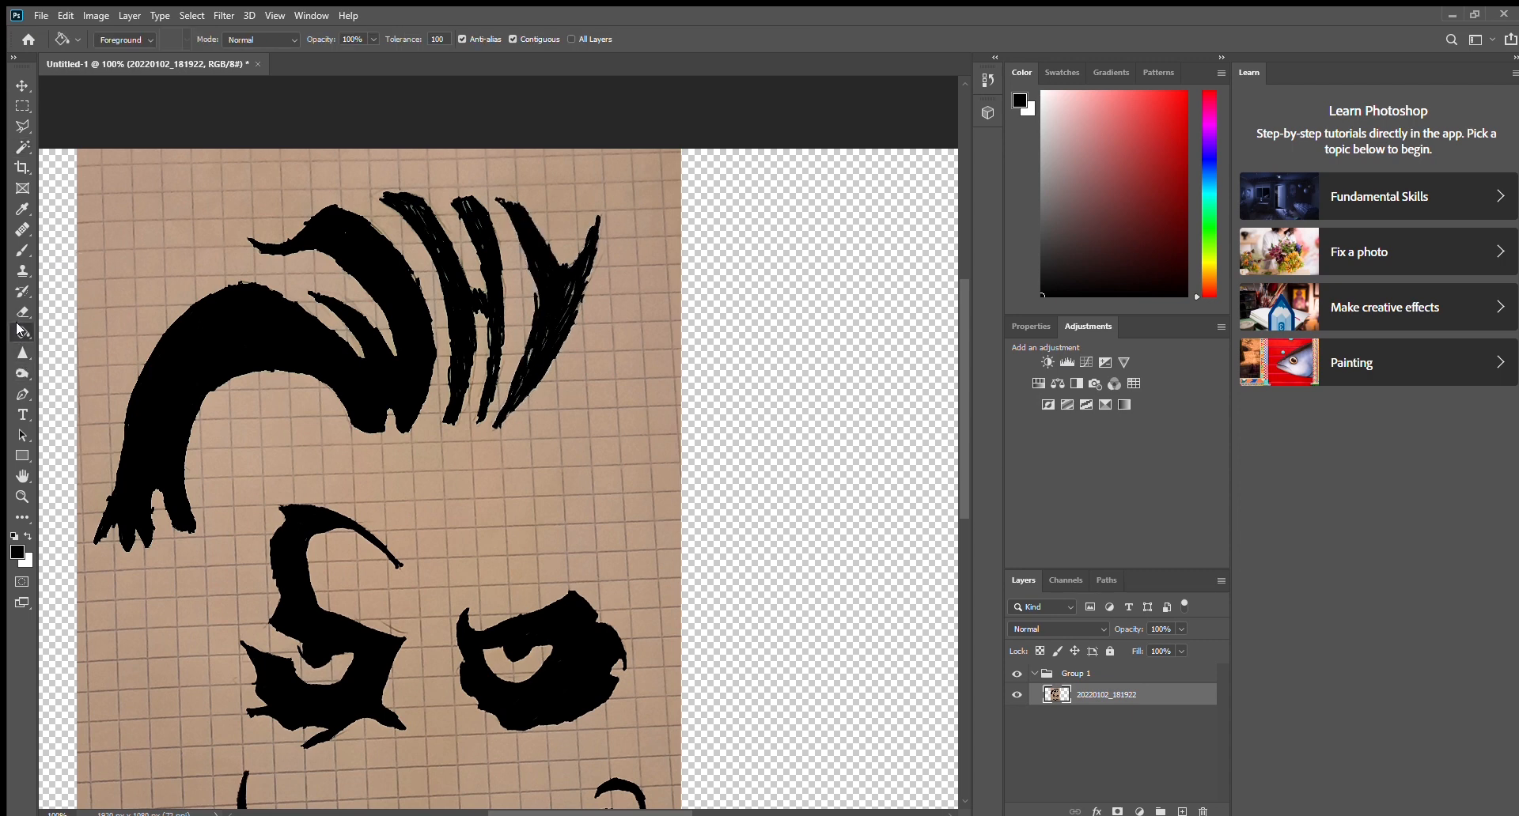
{"action": "left_click", "coordinate": [538, 323]}
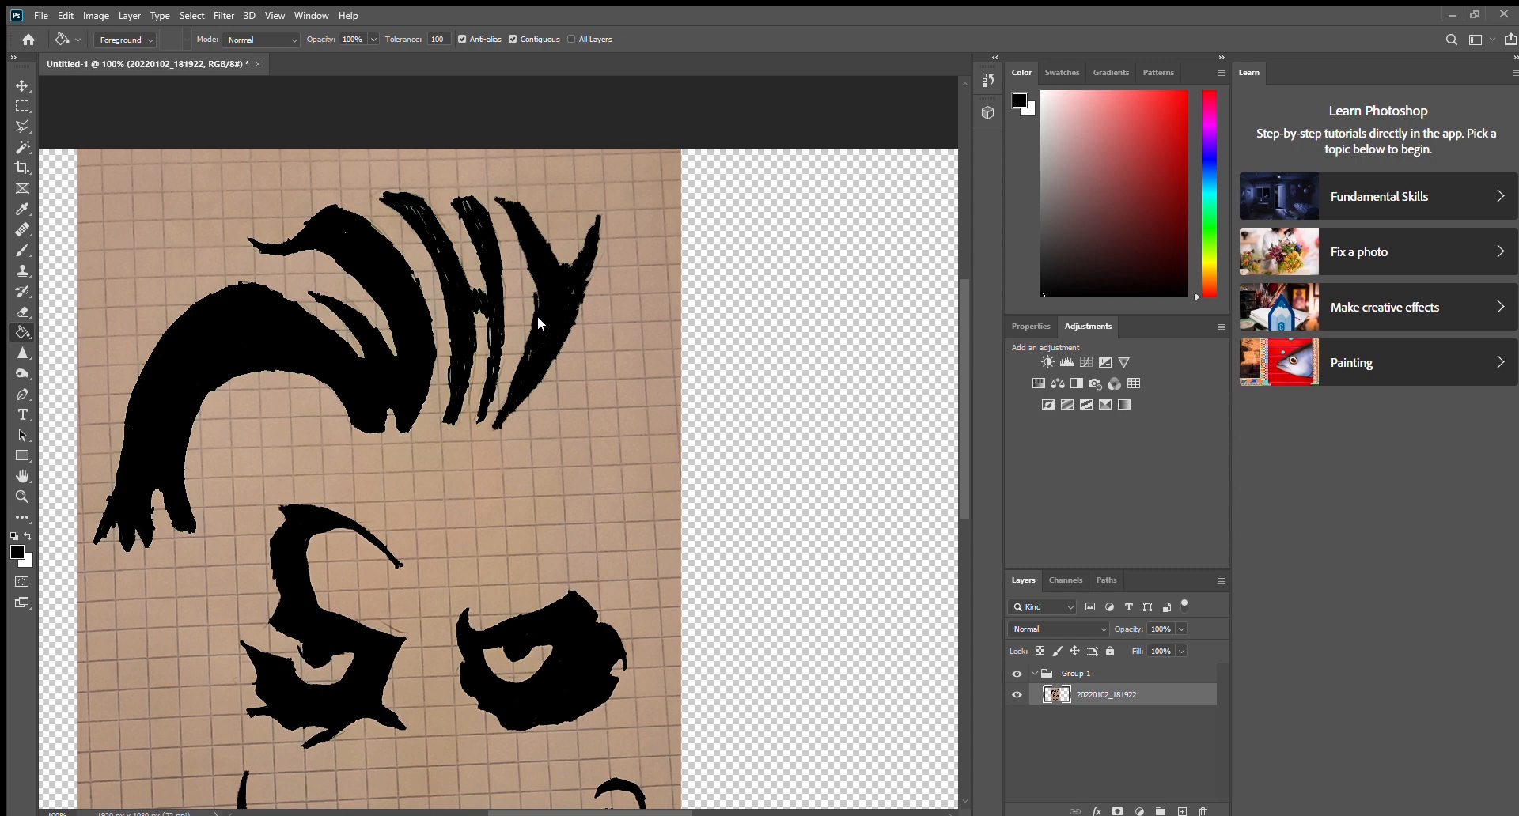
{"action": "left_click", "coordinate": [538, 316]}
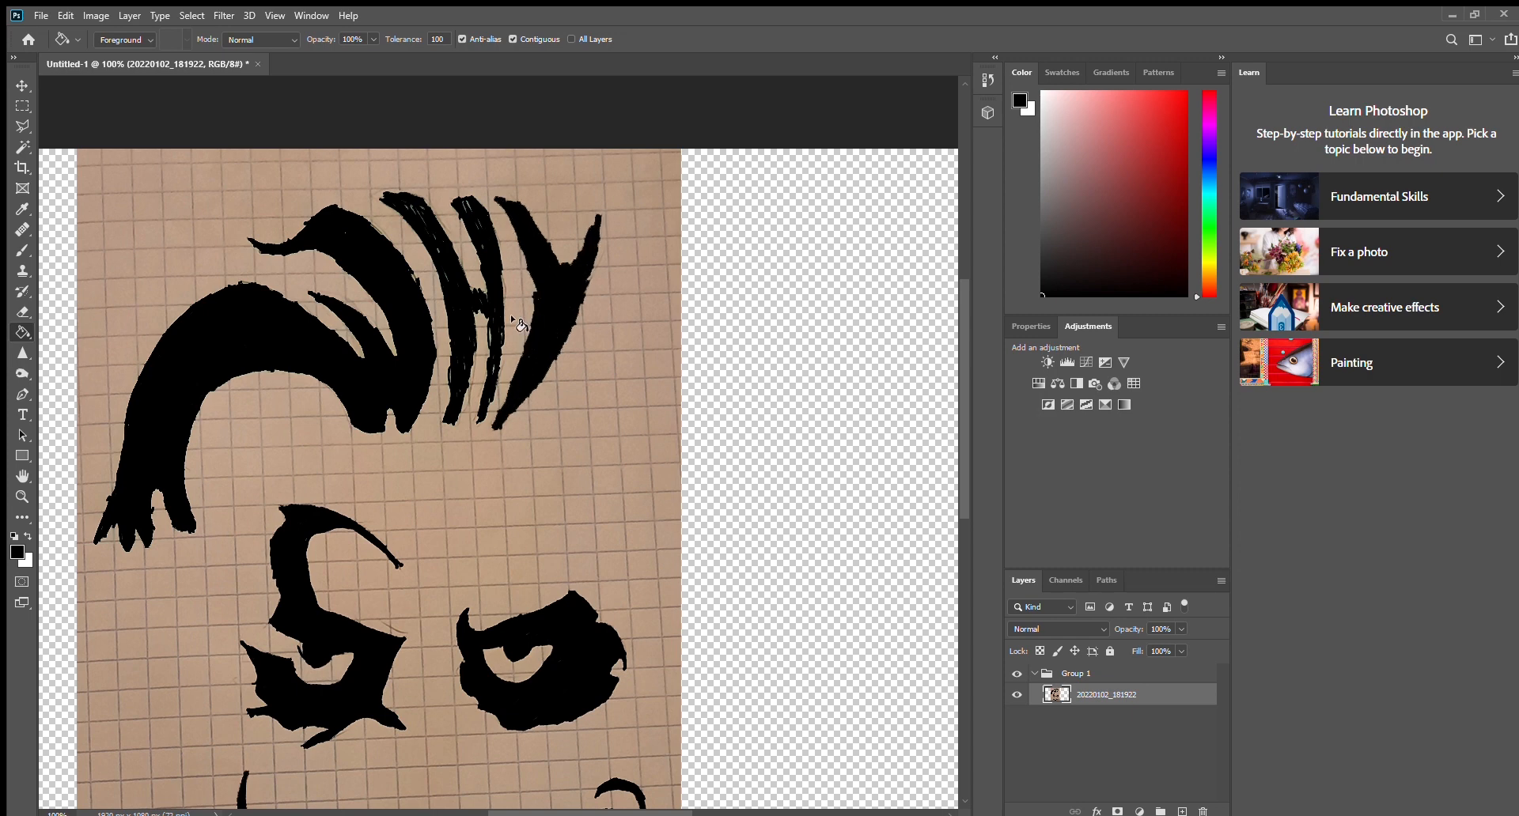
{"action": "left_click", "coordinate": [485, 300]}
{"action": "left_click", "coordinate": [485, 300]}
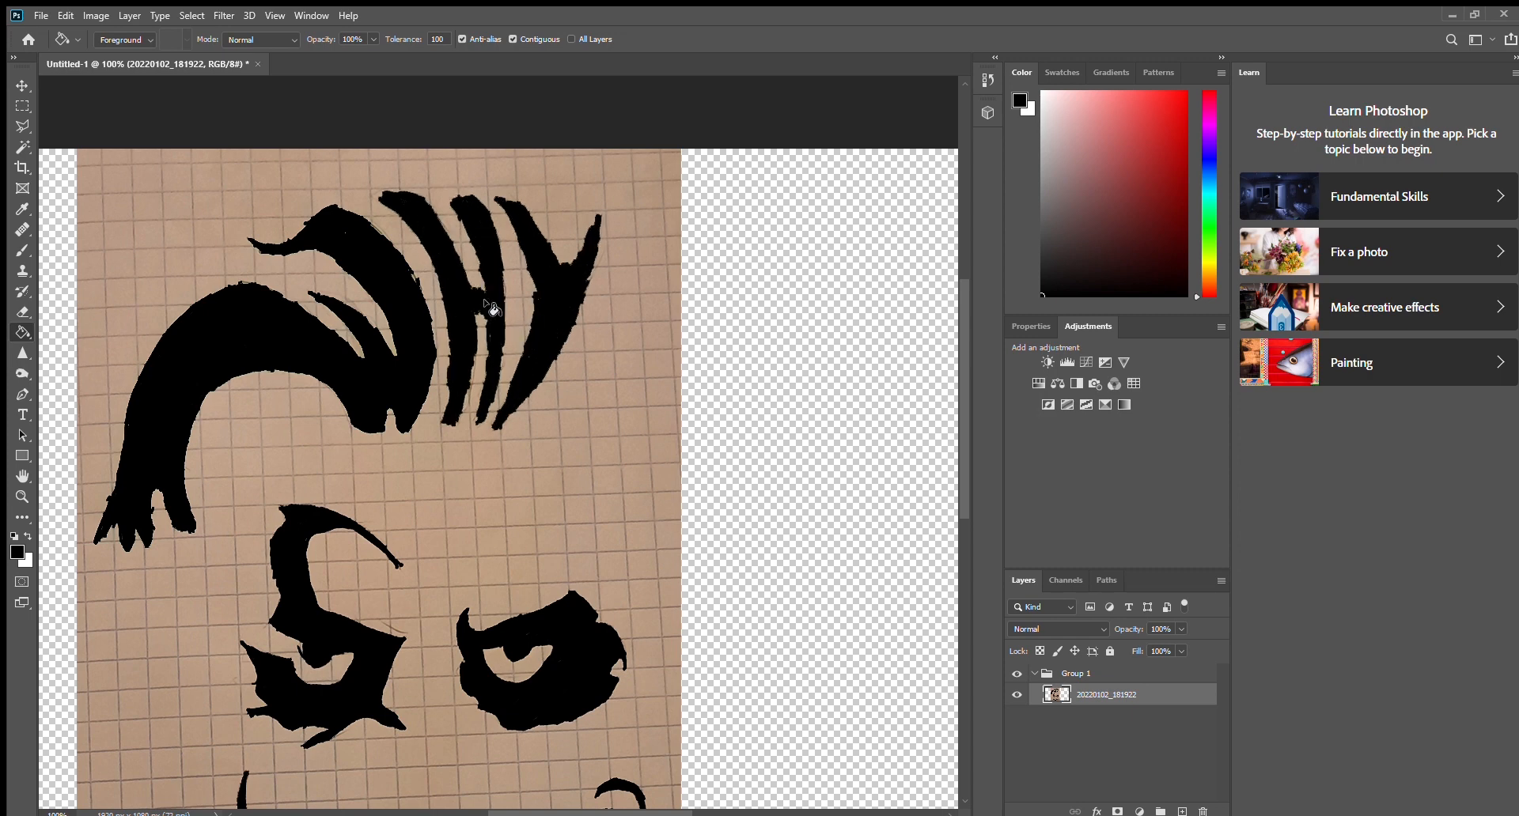
{"action": "left_click", "coordinate": [414, 312]}
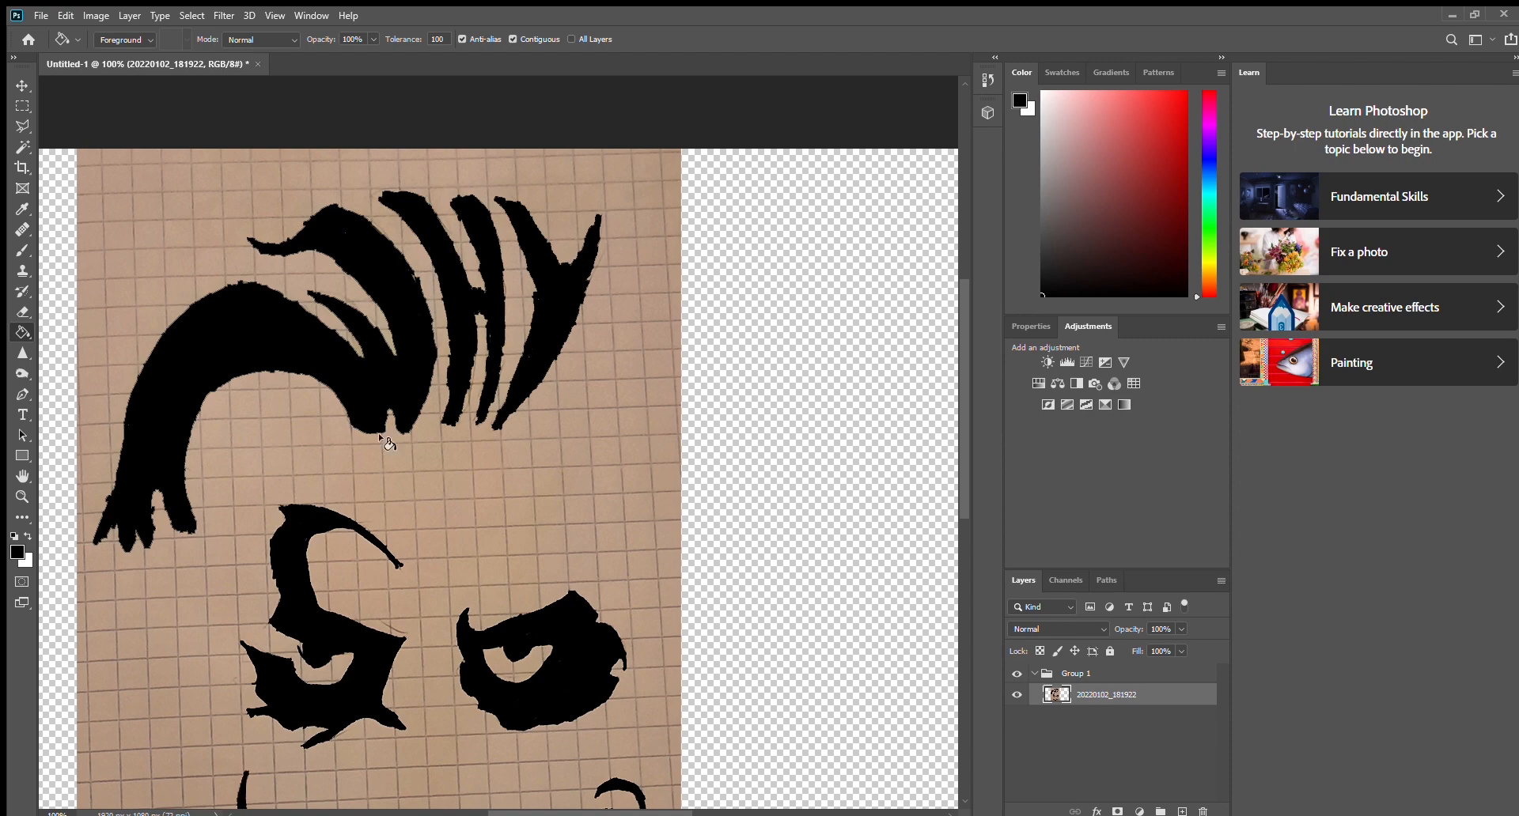
- Select the grid-paper background around the face and inside the right-hand eye with the Magic Wand and delete it
{"action": "scroll", "coordinate": [554, 551], "scroll_direction": "down", "scroll_amount": 5}
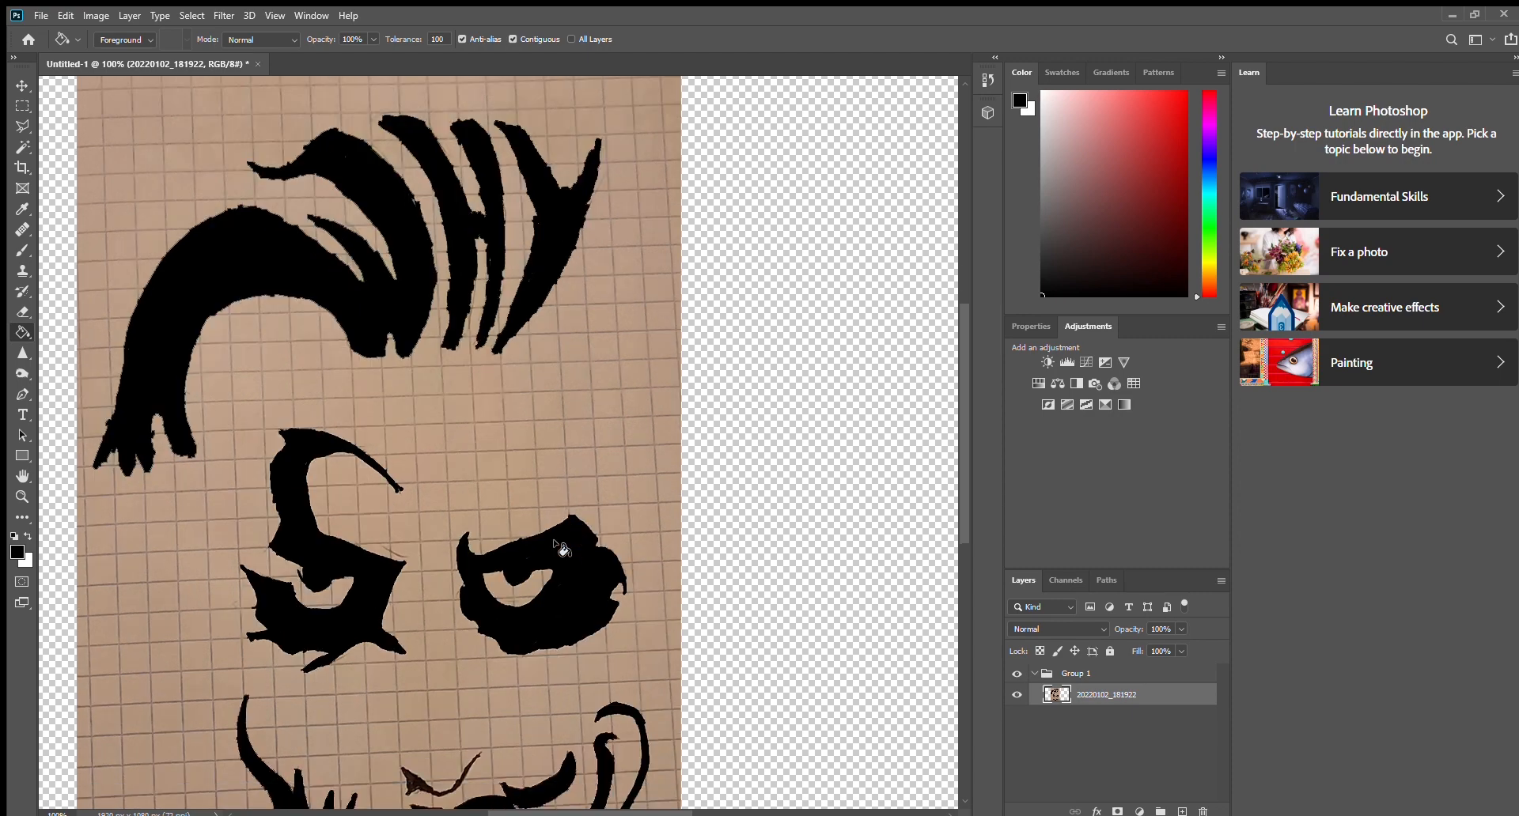
{"action": "scroll", "coordinate": [558, 549], "scroll_direction": "up", "scroll_amount": 6}
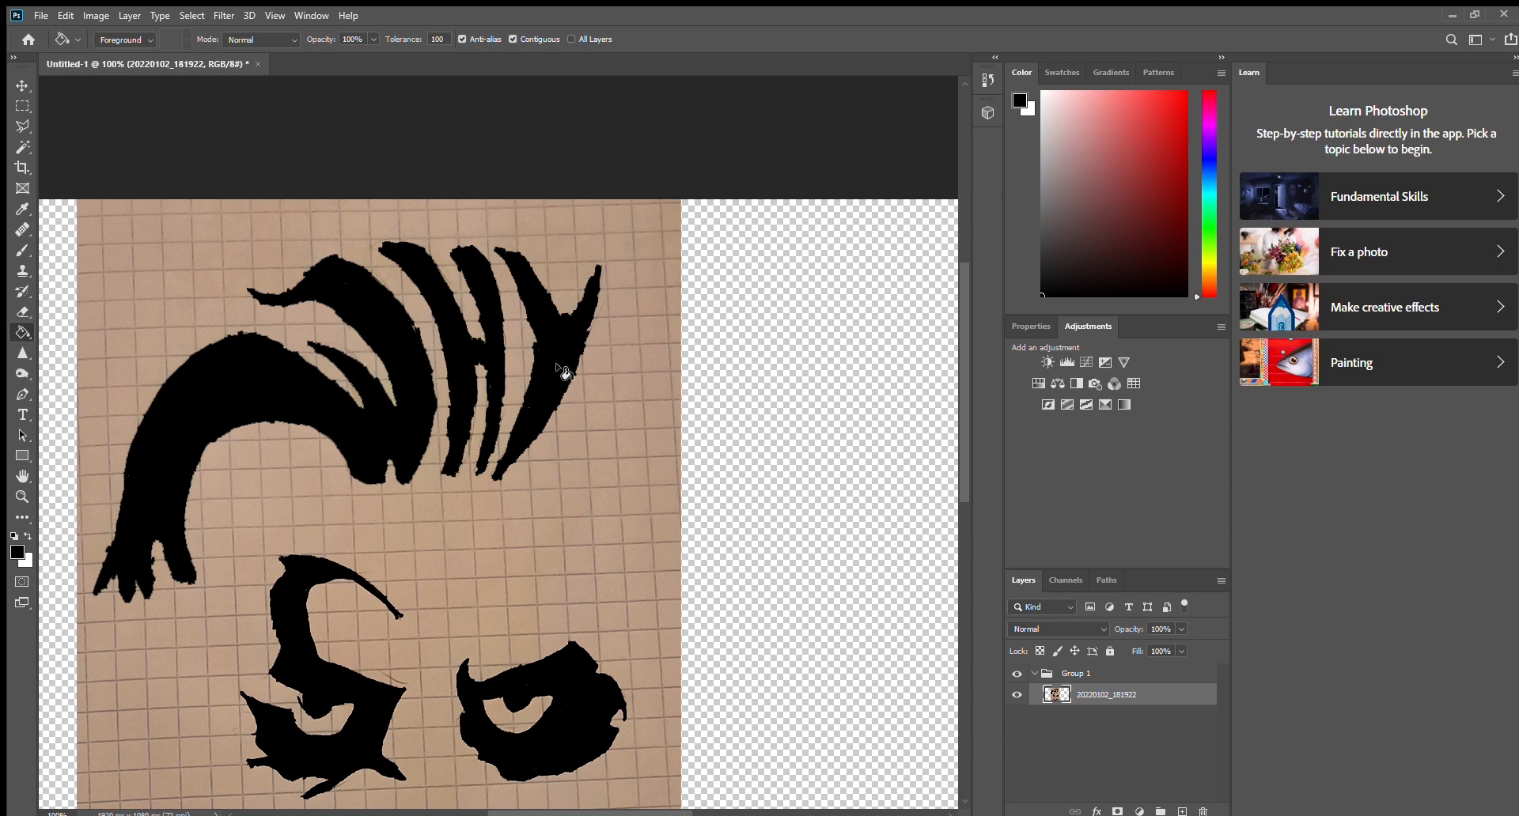
{"action": "scroll", "coordinate": [555, 362], "scroll_direction": "down", "scroll_amount": 5}
{"action": "scroll", "coordinate": [556, 364], "scroll_direction": "down", "scroll_amount": 1}
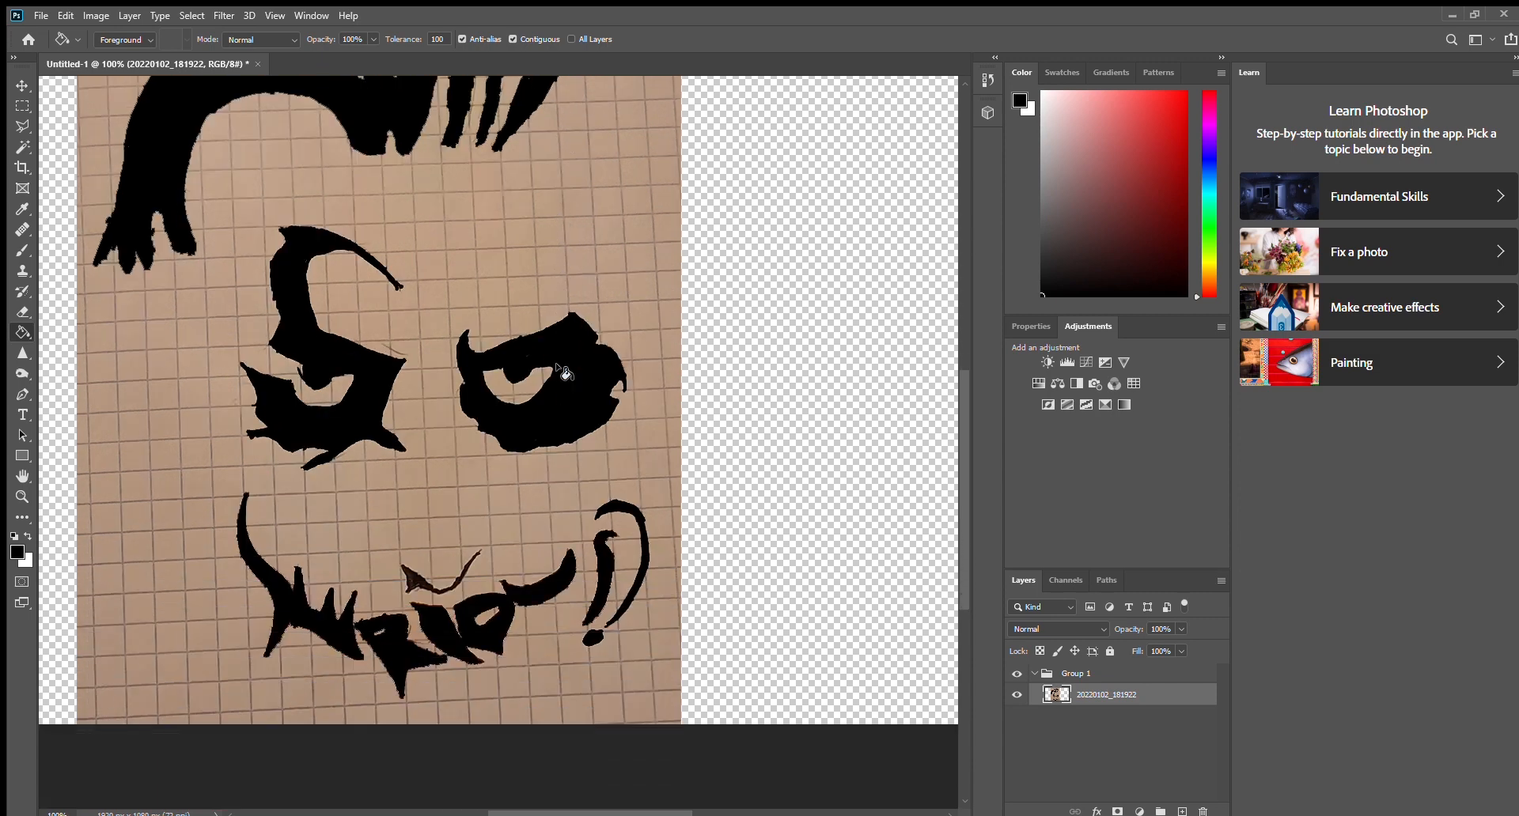
{"action": "scroll", "coordinate": [556, 364], "scroll_direction": "up", "scroll_amount": 3}
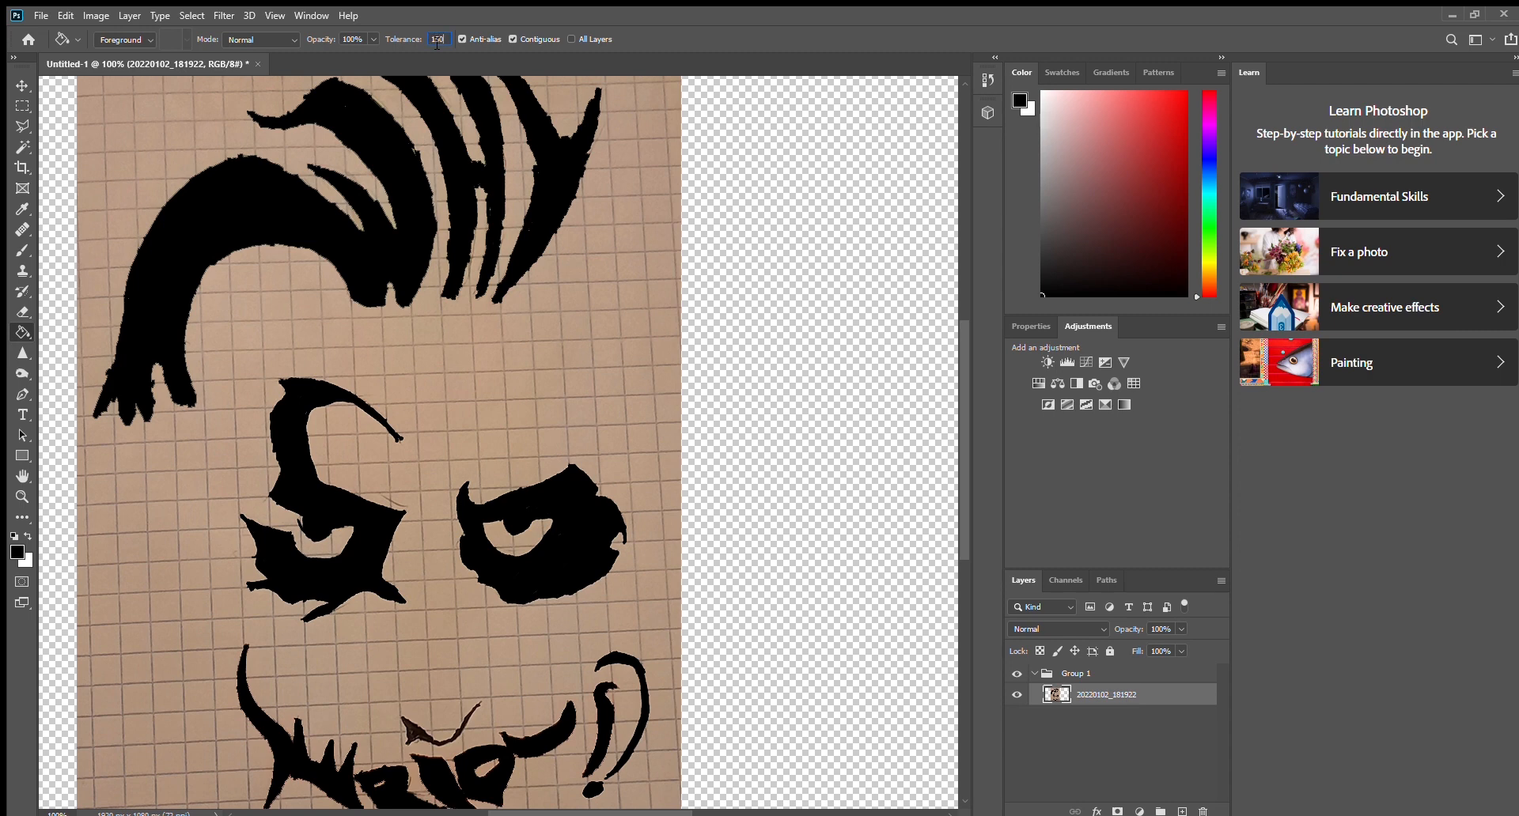
{"action": "left_click", "coordinate": [22, 147]}
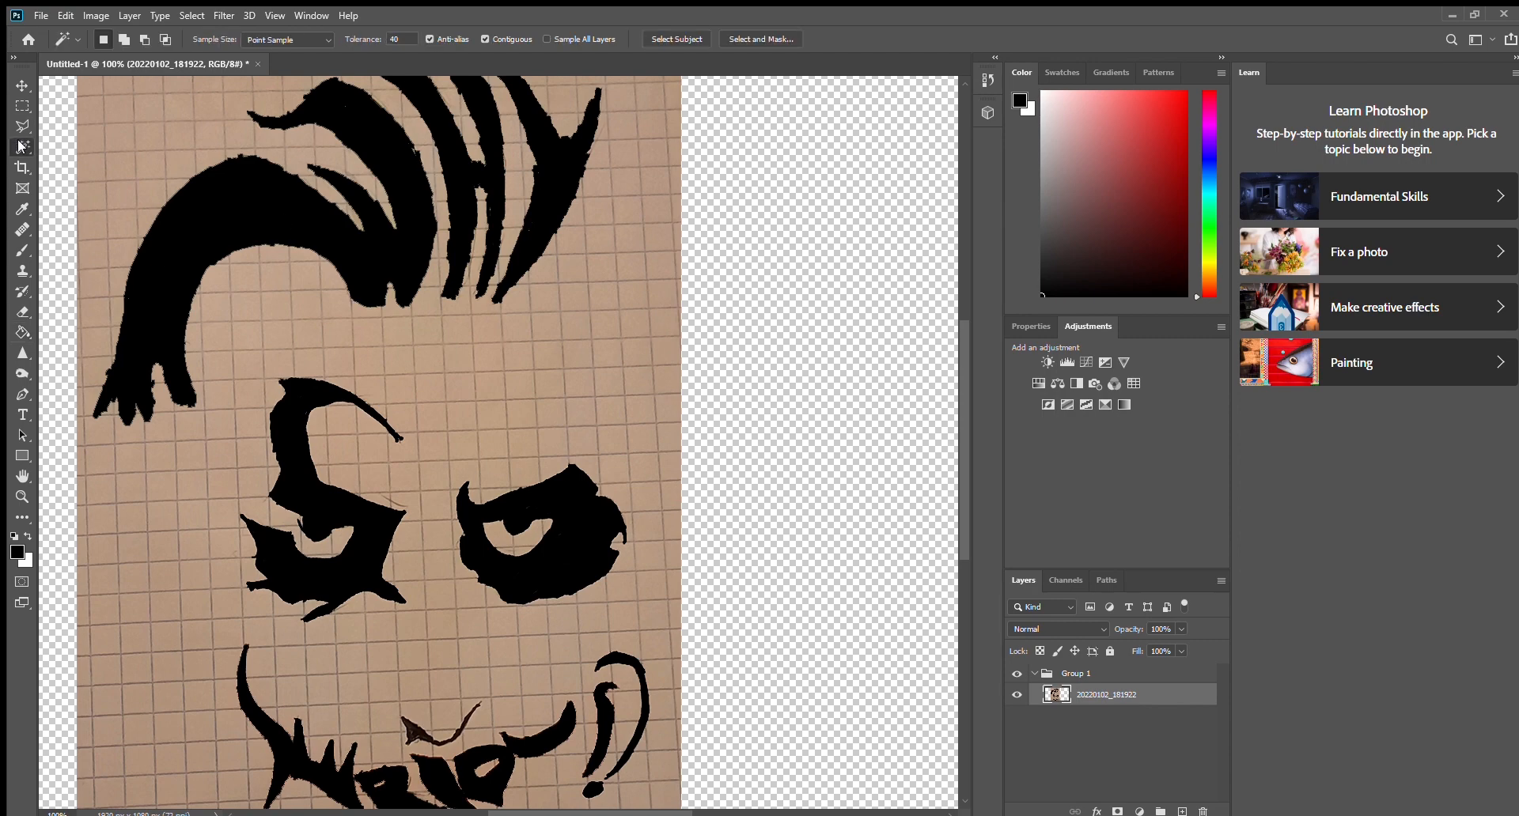
{"action": "left_click", "coordinate": [168, 117]}
{"action": "key", "text": "Delete"}
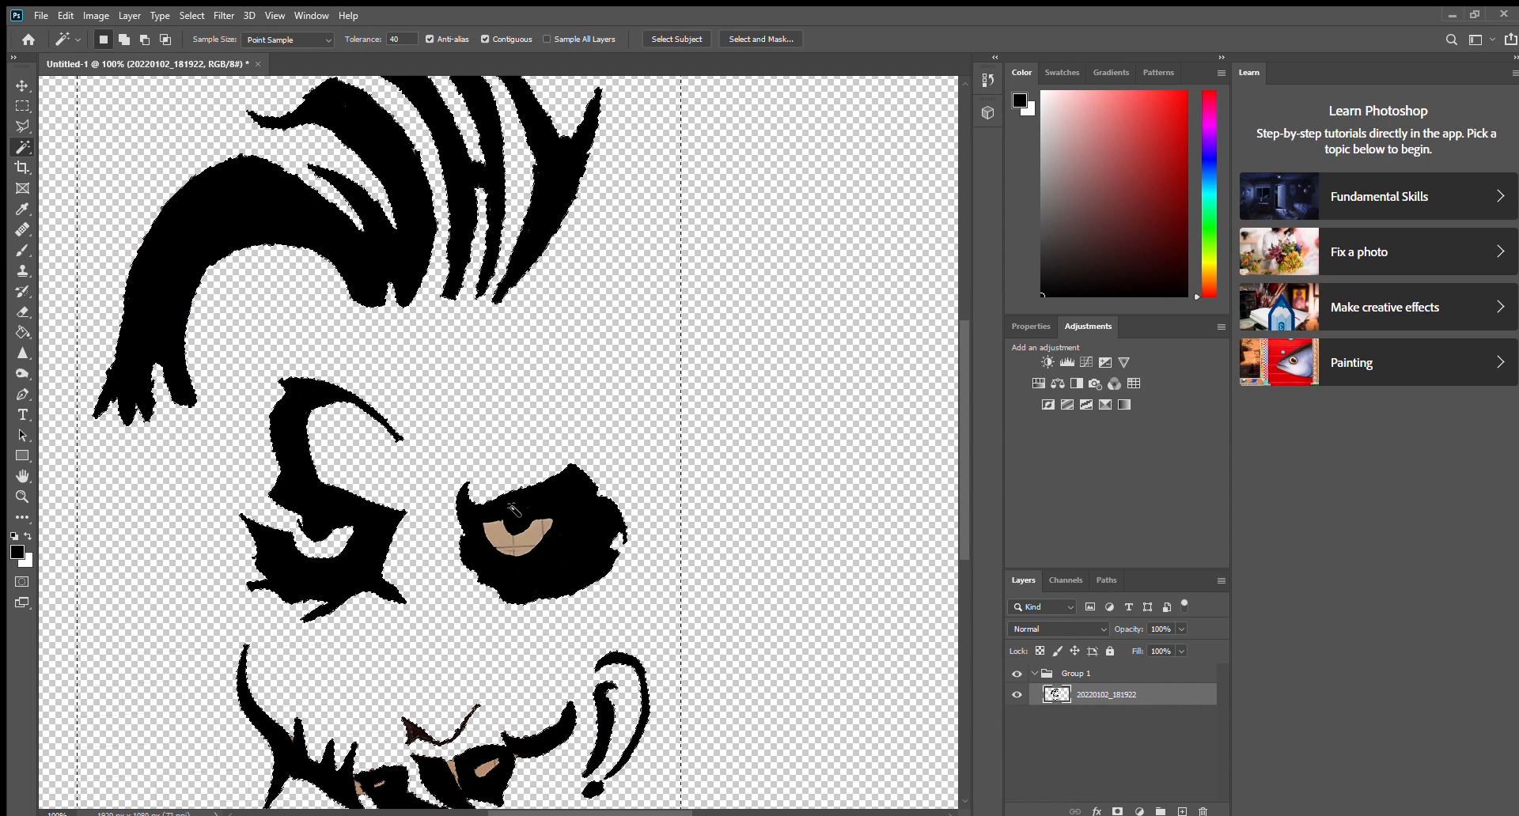
{"action": "left_click", "coordinate": [502, 539]}
{"action": "key", "text": "Delete"}
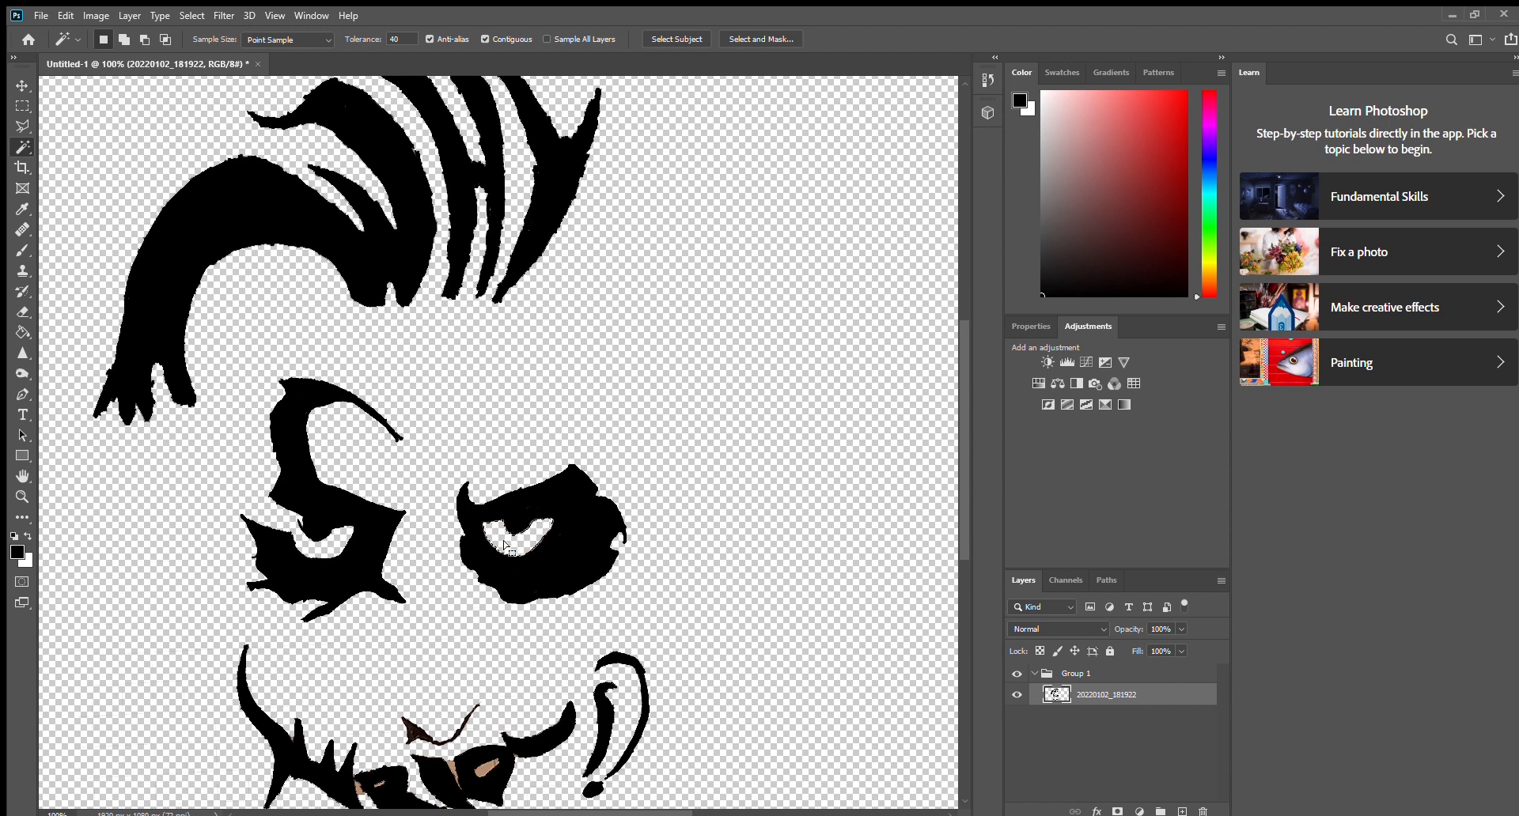
- Select and delete the leftover paper patches inside and between the mouth letters with the Magic Wand
{"action": "scroll", "coordinate": [502, 539], "scroll_direction": "down", "scroll_amount": 3}
{"action": "scroll", "coordinate": [506, 546], "scroll_direction": "down", "scroll_amount": 3}
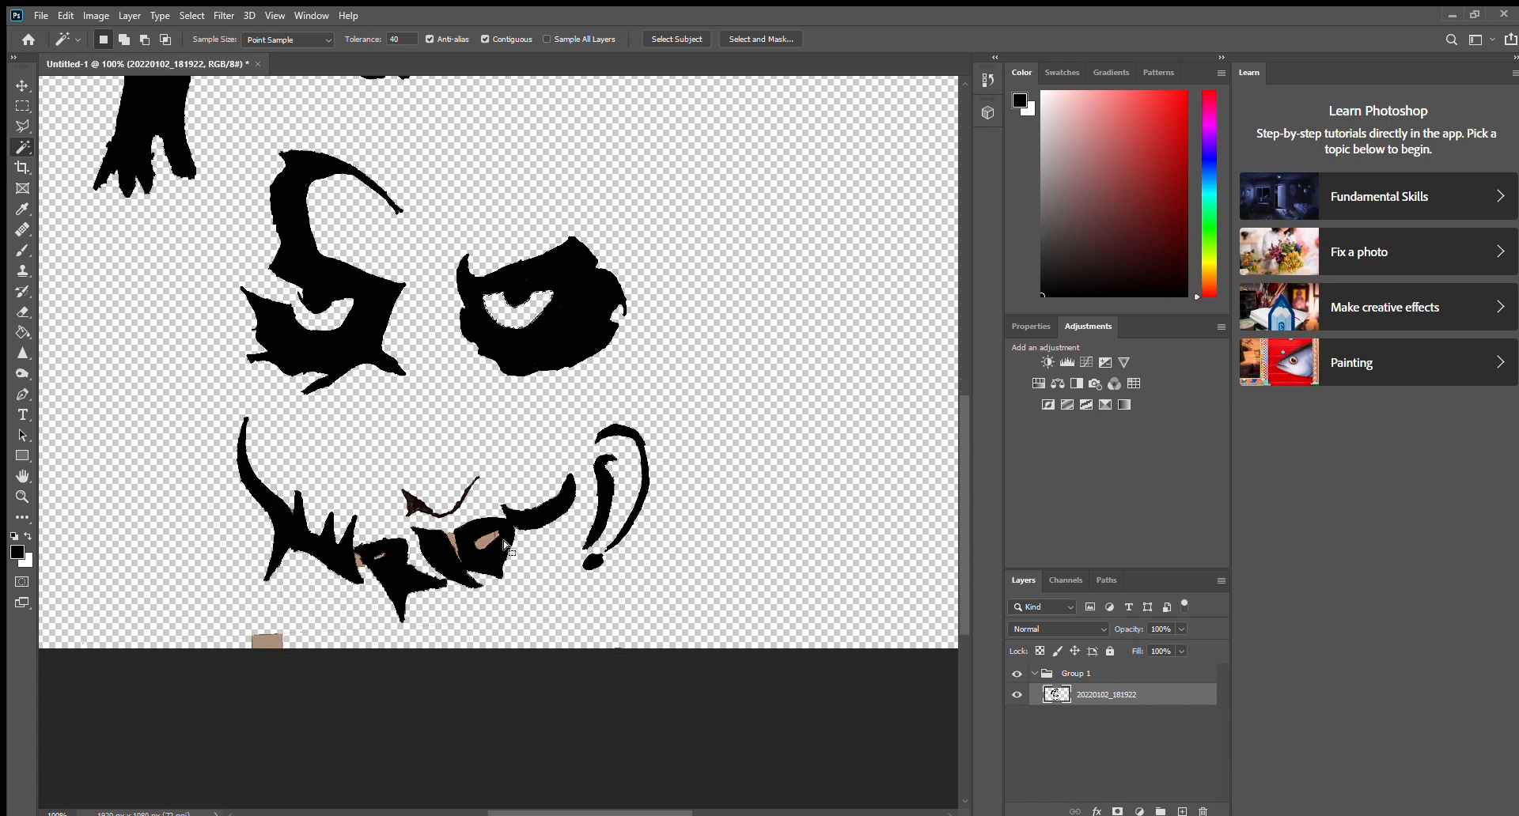
{"action": "key", "text": "ctrl+plus"}
{"action": "left_click", "coordinate": [485, 649]}
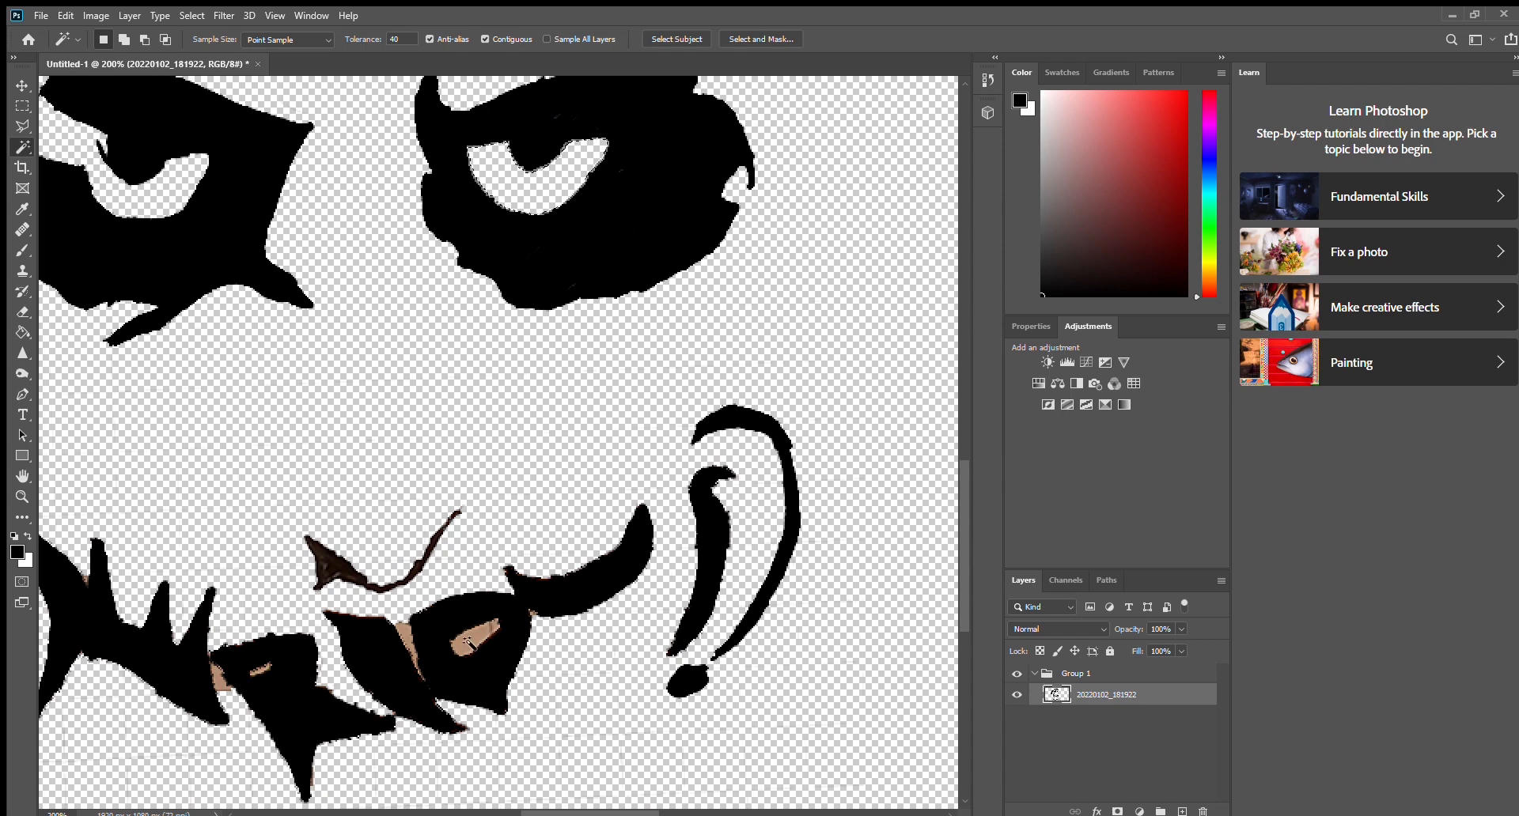
{"action": "left_click", "coordinate": [411, 655], "text": "shift"}
{"action": "left_click", "coordinate": [260, 672], "text": "shift"}
{"action": "left_click", "coordinate": [216, 675], "text": "shift"}
- Select and delete the leftover paper patch below the mouth at the lower edge of the canvas
{"action": "scroll", "coordinate": [215, 675], "scroll_direction": "down", "scroll_amount": 5}
{"action": "scroll", "coordinate": [215, 675], "scroll_direction": "up", "scroll_amount": 10}
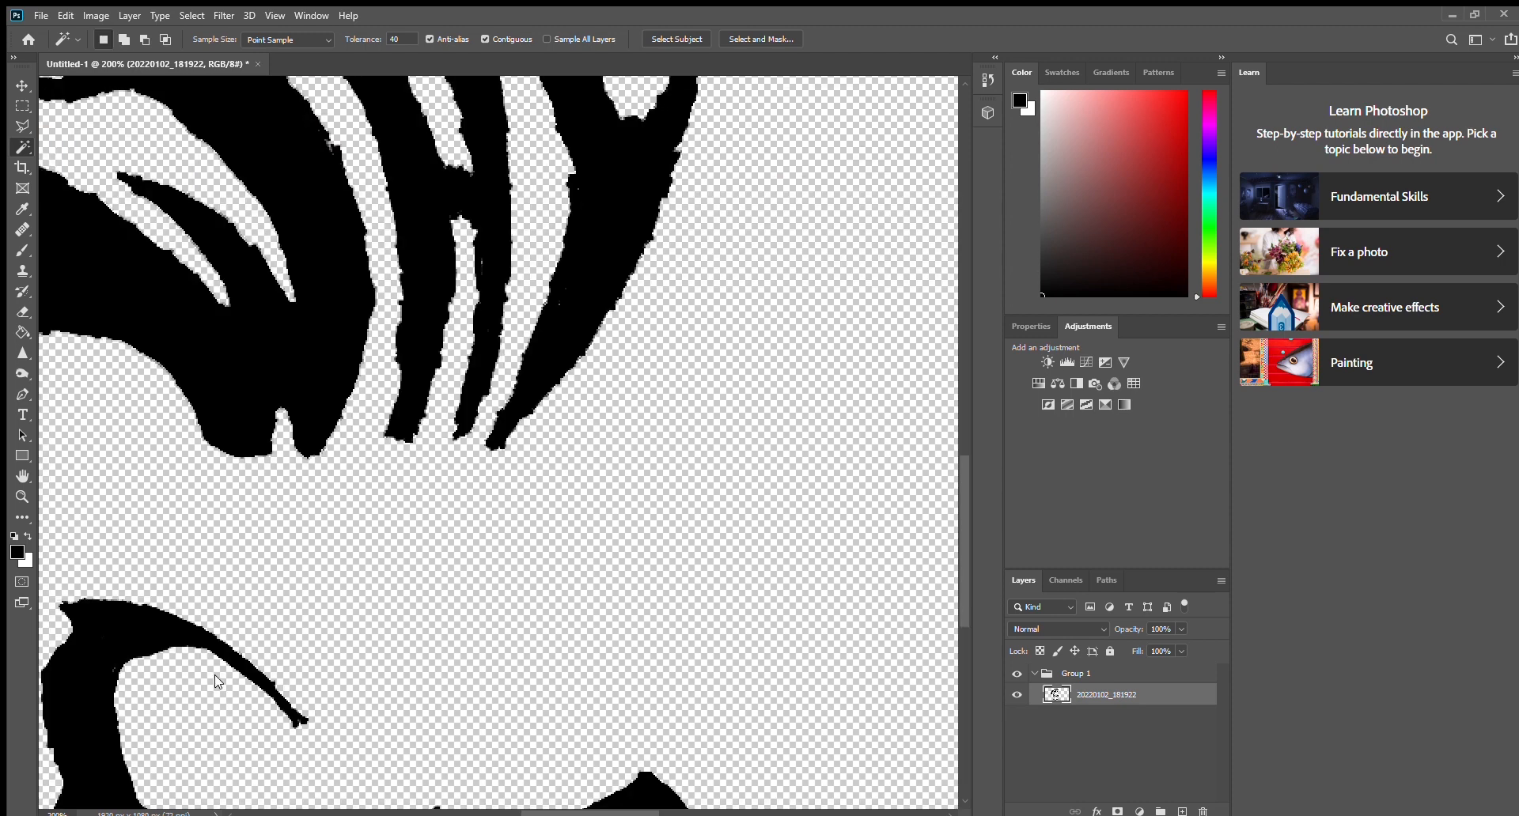
{"action": "scroll", "coordinate": [217, 677], "scroll_direction": "down", "scroll_amount": 5}
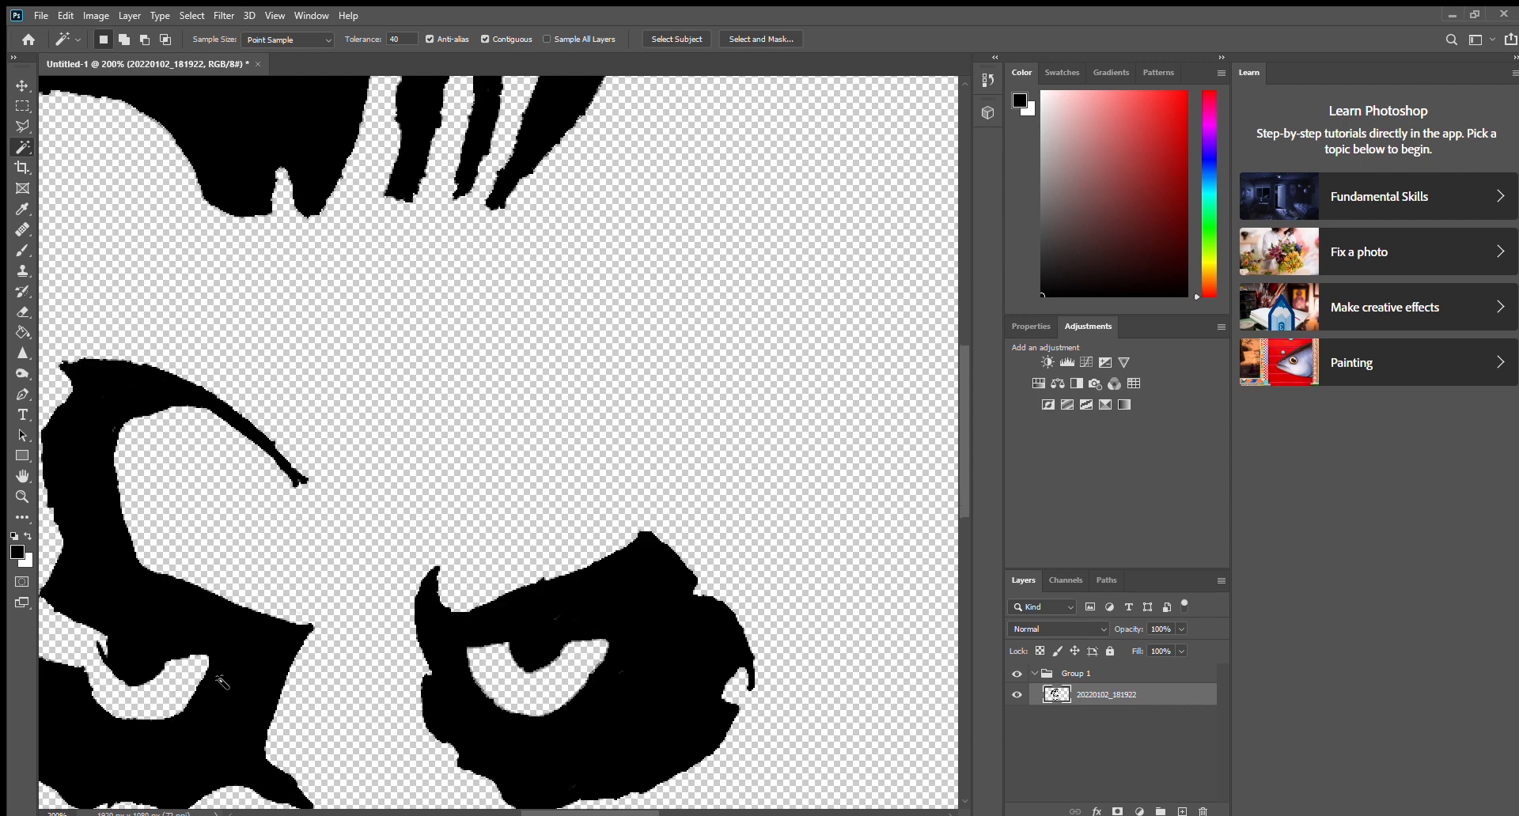
{"action": "scroll", "coordinate": [221, 680], "scroll_direction": "down", "scroll_amount": 10}
{"action": "left_click", "coordinate": [55, 647], "text": "shift"}
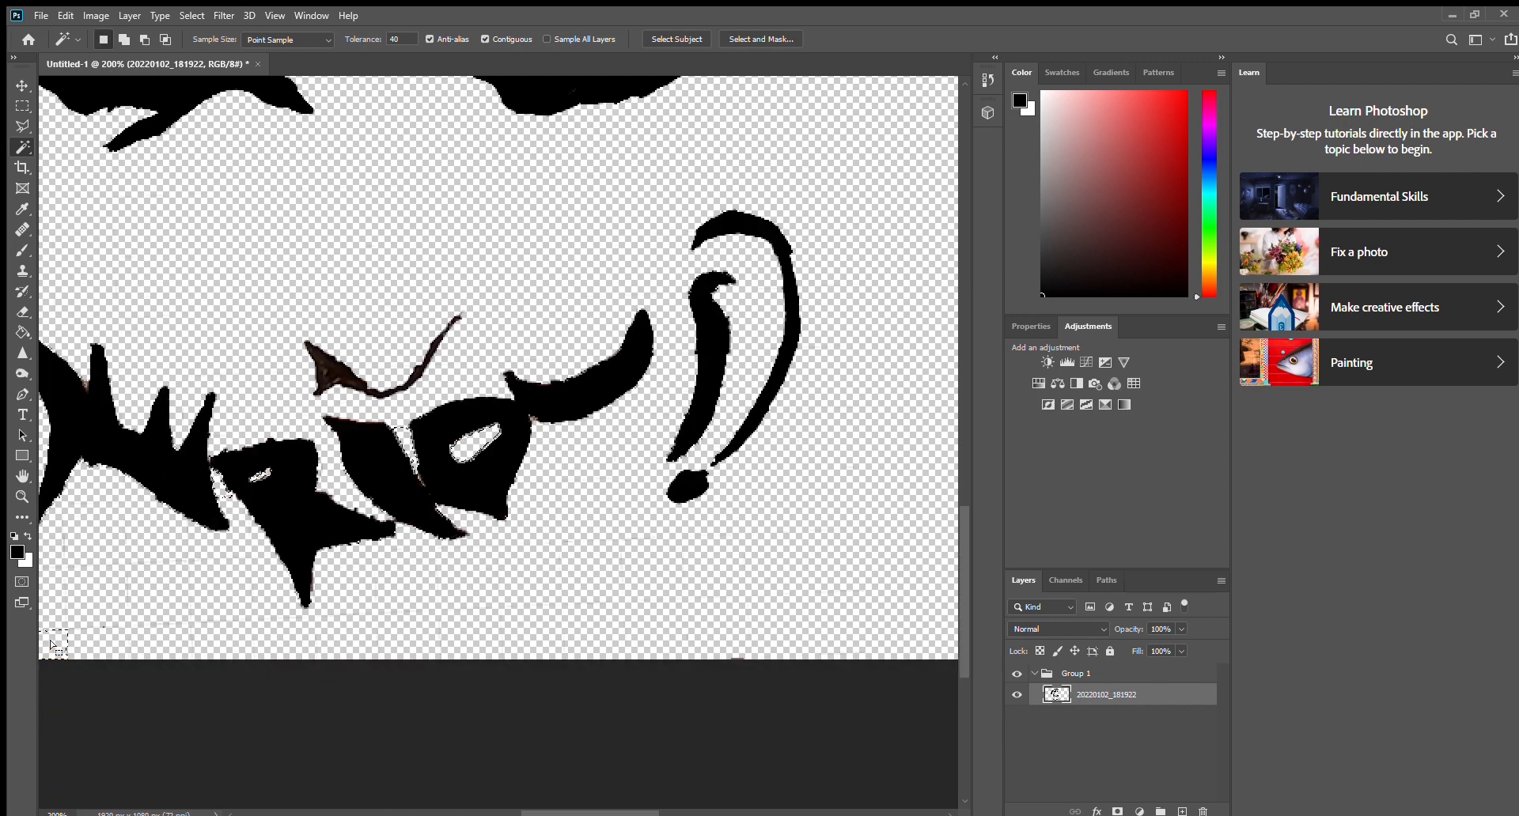
- Examine the whole cut-out face and inspect the edges of the hair strands up close for roughness
{"action": "key", "text": "ctrl+minus"}
{"action": "key", "text": "ctrl+minus"}
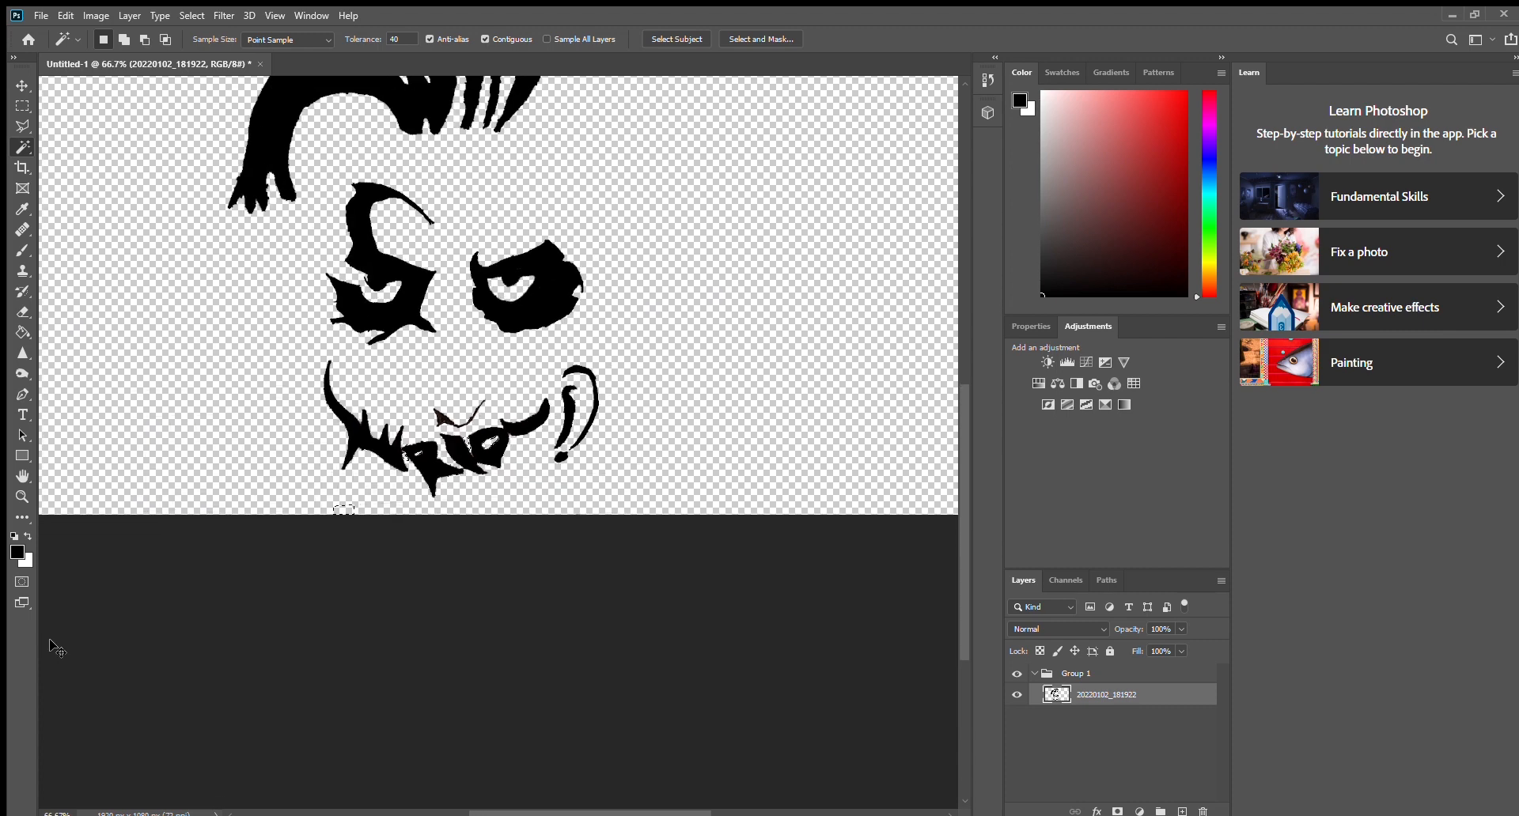
{"action": "scroll", "coordinate": [55, 647], "scroll_direction": "up", "scroll_amount": 3}
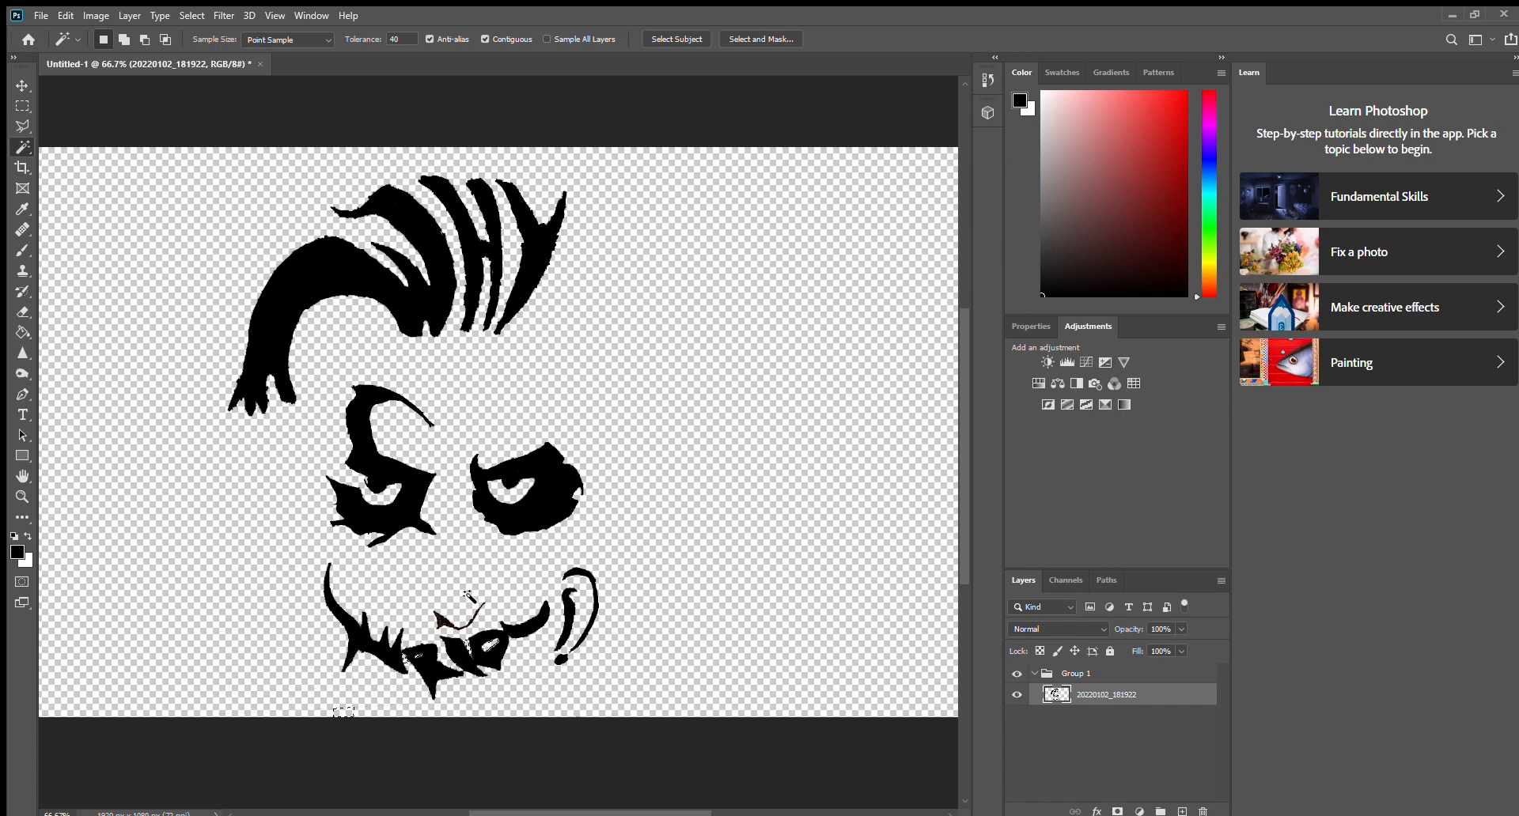
{"action": "scroll", "coordinate": [467, 594], "scroll_direction": "up", "scroll_amount": 8}
{"action": "scroll", "coordinate": [467, 594], "scroll_direction": "down", "scroll_amount": 4}
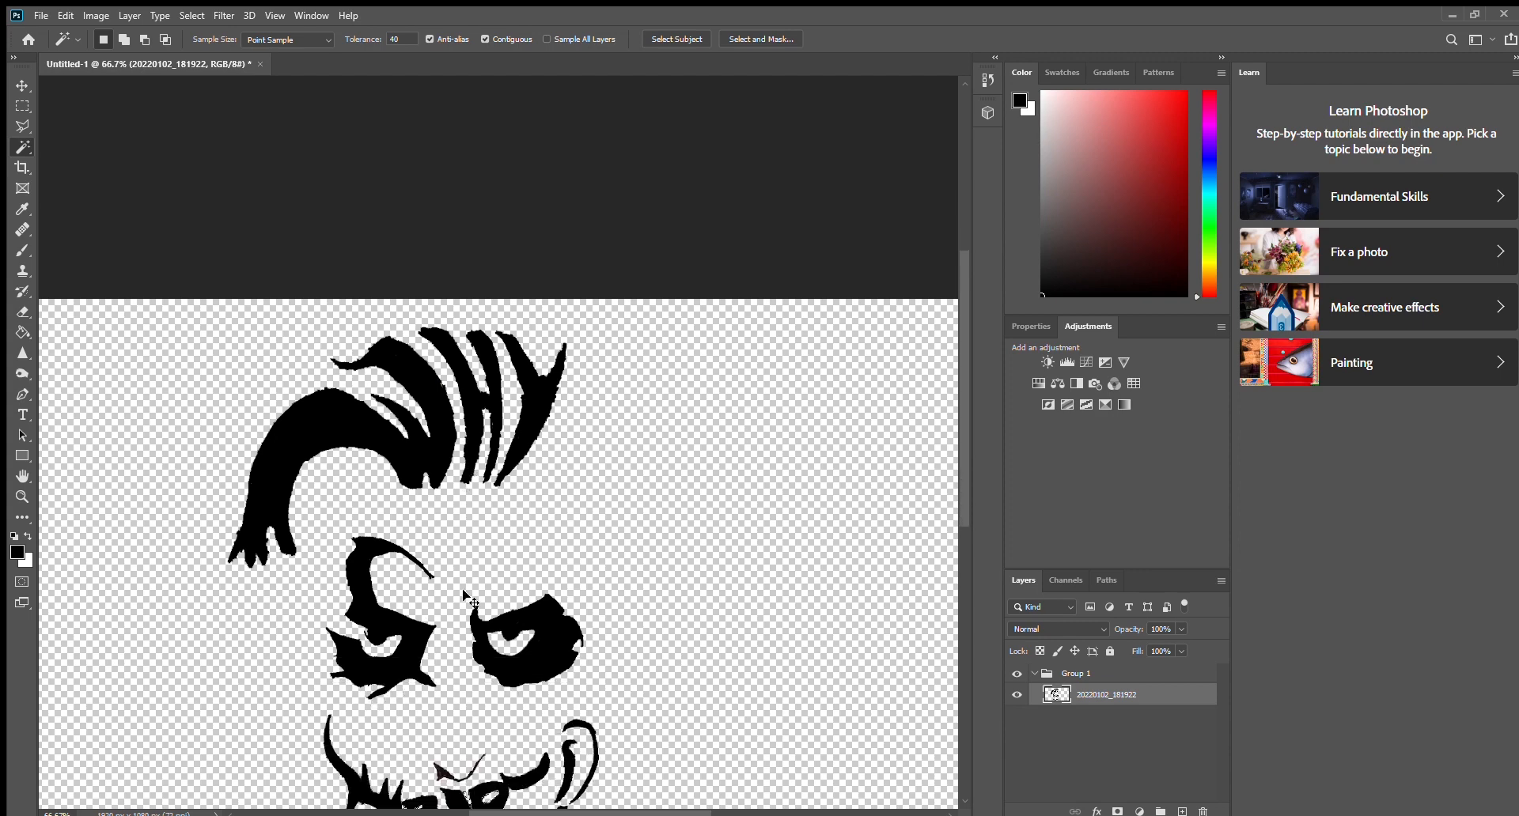
{"action": "scroll", "coordinate": [468, 594], "scroll_direction": "up", "scroll_amount": 6, "text": "alt"}
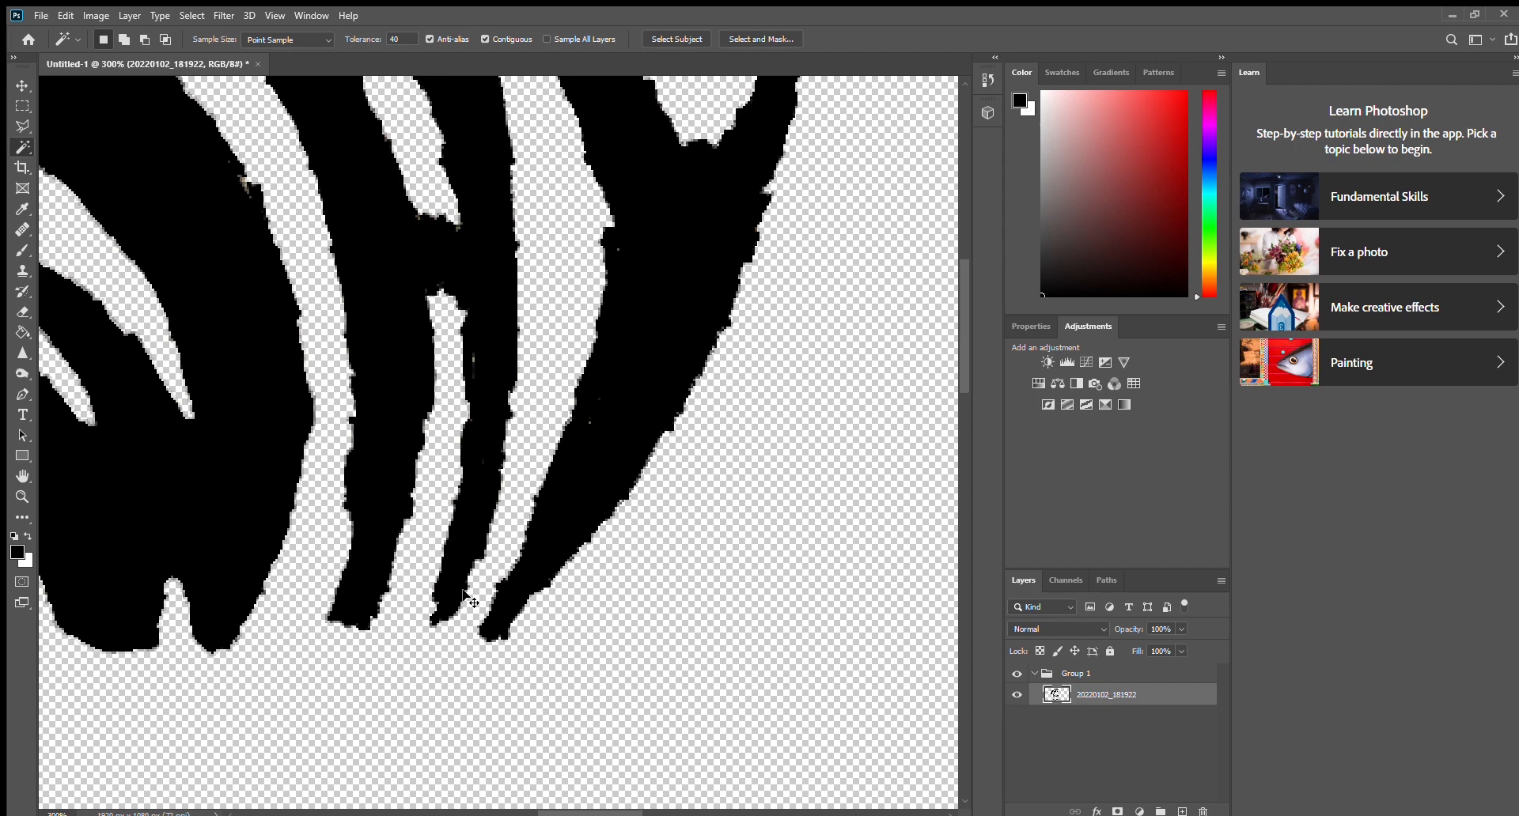
{"action": "scroll", "coordinate": [467, 594], "scroll_direction": "up", "scroll_amount": 4}
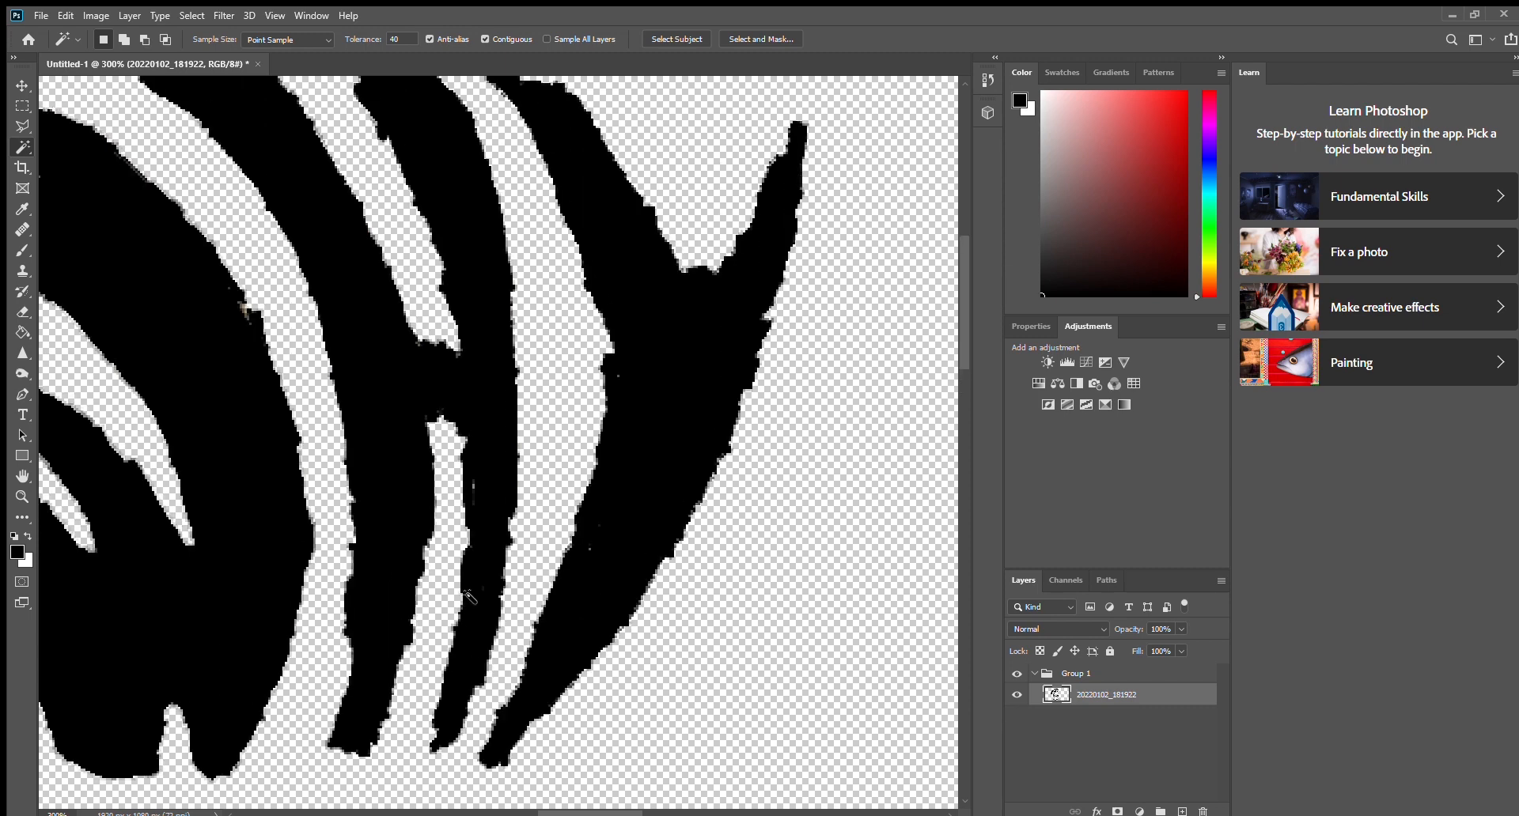
{"action": "scroll", "coordinate": [468, 594], "scroll_direction": "down", "scroll_amount": 4}
{"action": "scroll", "coordinate": [467, 594], "scroll_direction": "up", "scroll_amount": 8, "text": "ctrl"}
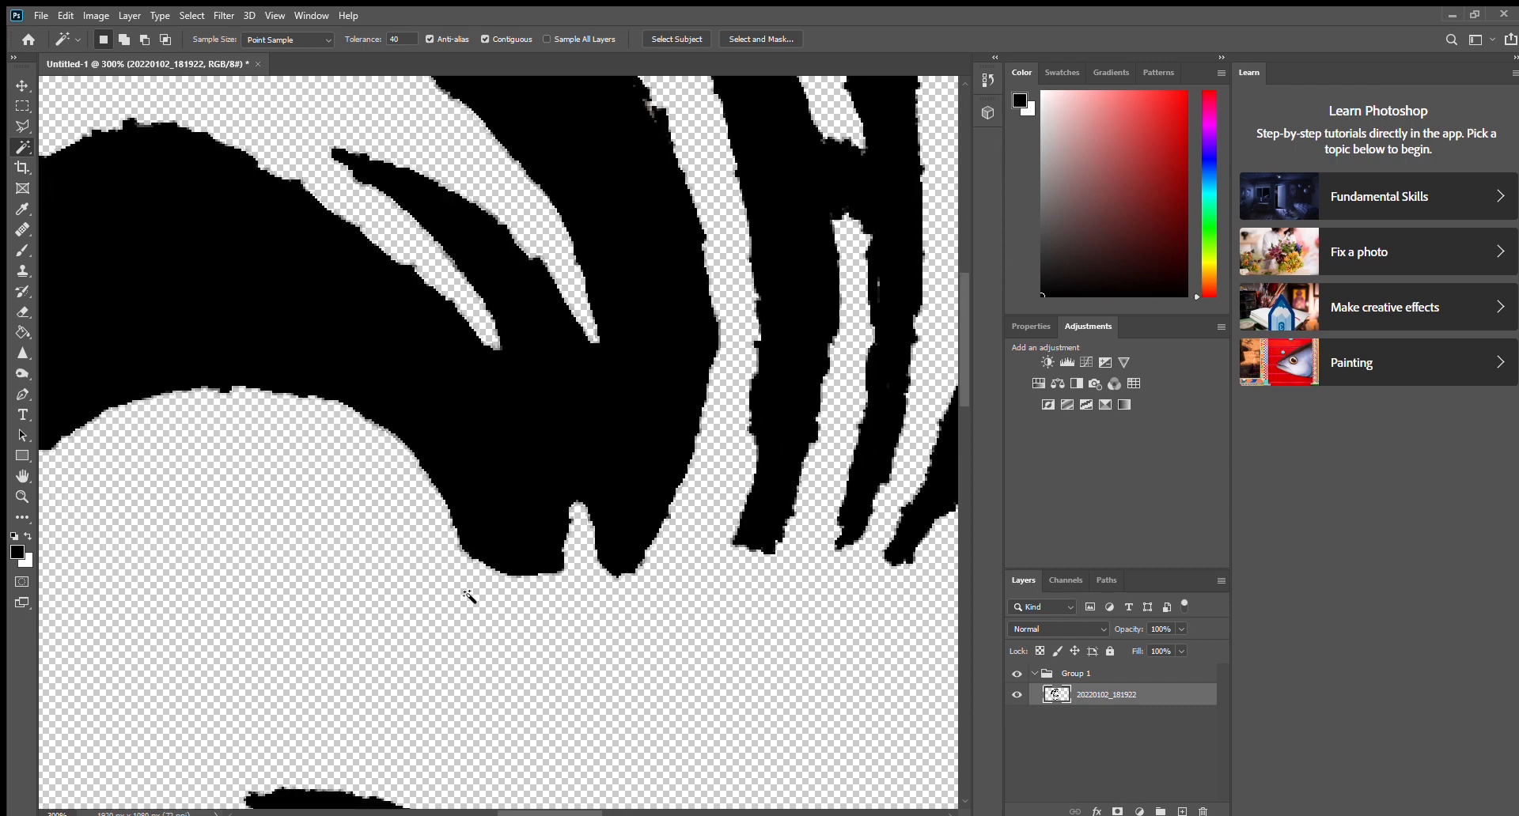
{"action": "scroll", "coordinate": [467, 594], "scroll_direction": "up", "scroll_amount": 8, "text": "ctrl"}
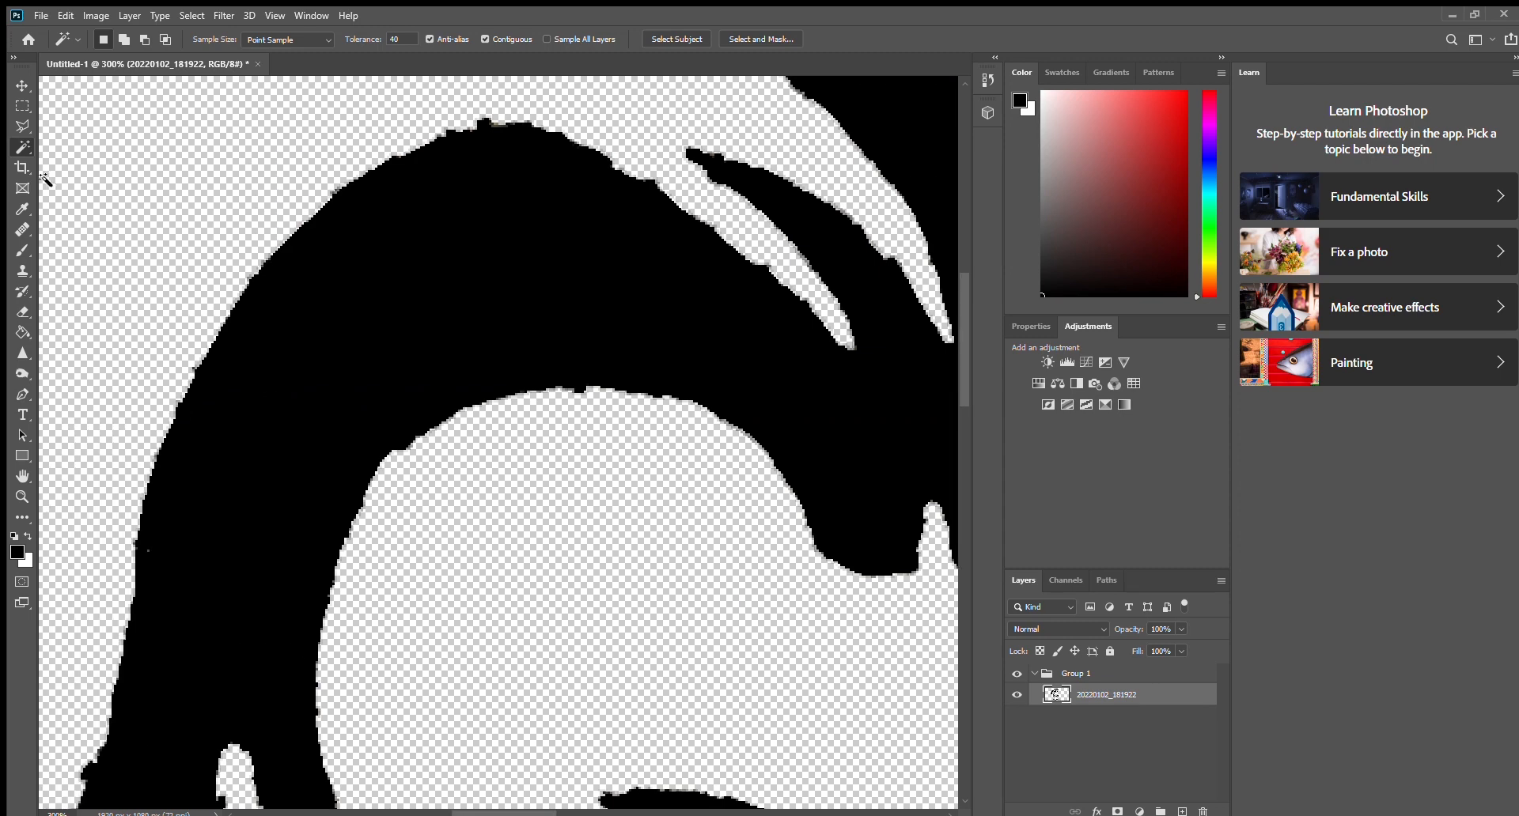
- Start a Polygonal Lasso outline at the outermost tip of the large hair lock and trace upward along its outer edge
{"action": "left_click", "coordinate": [23, 127]}
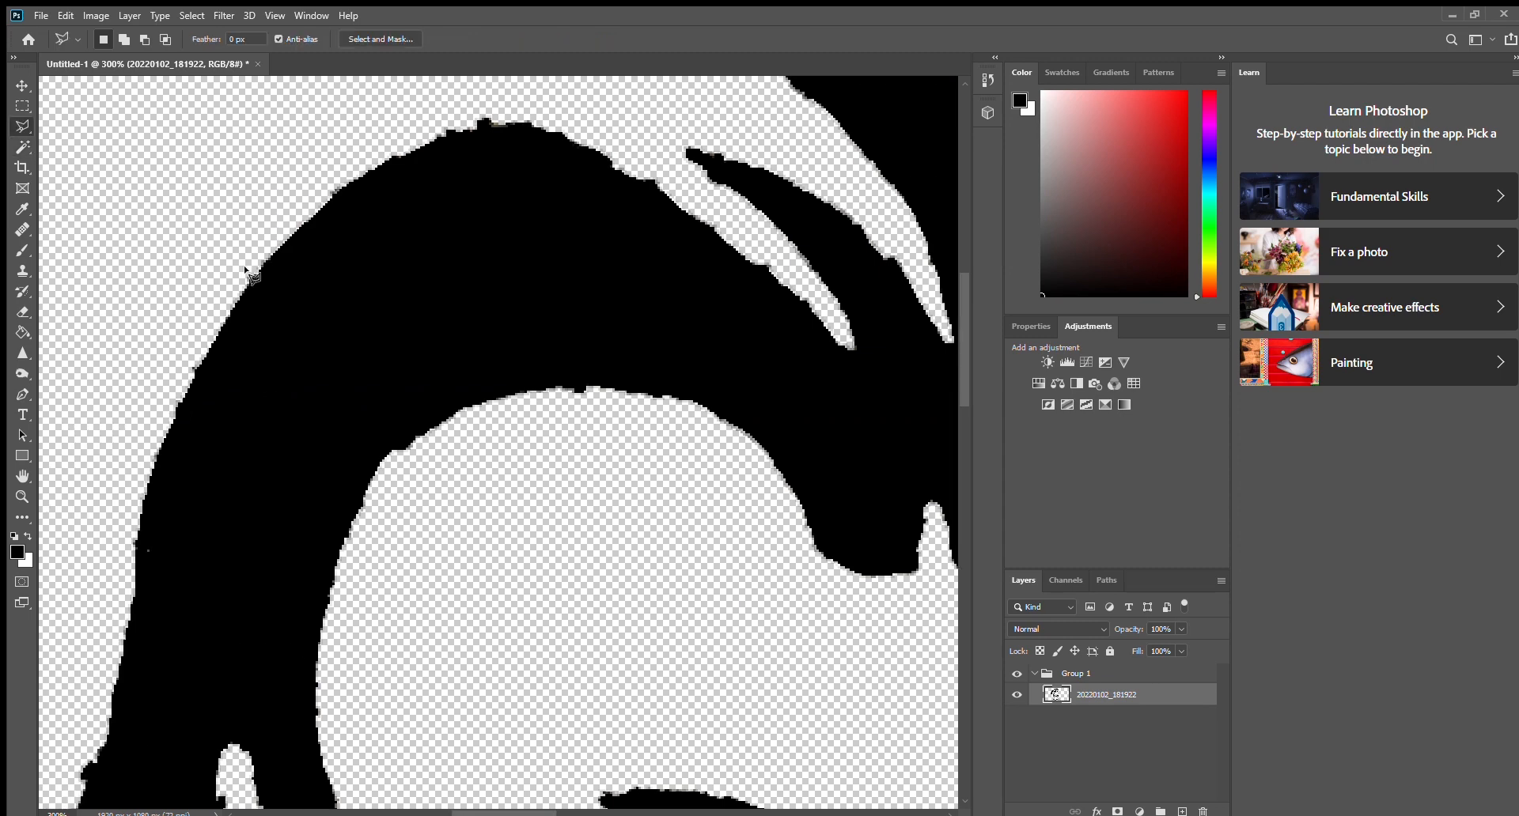
{"action": "scroll", "coordinate": [255, 276], "scroll_direction": "down", "scroll_amount": 5}
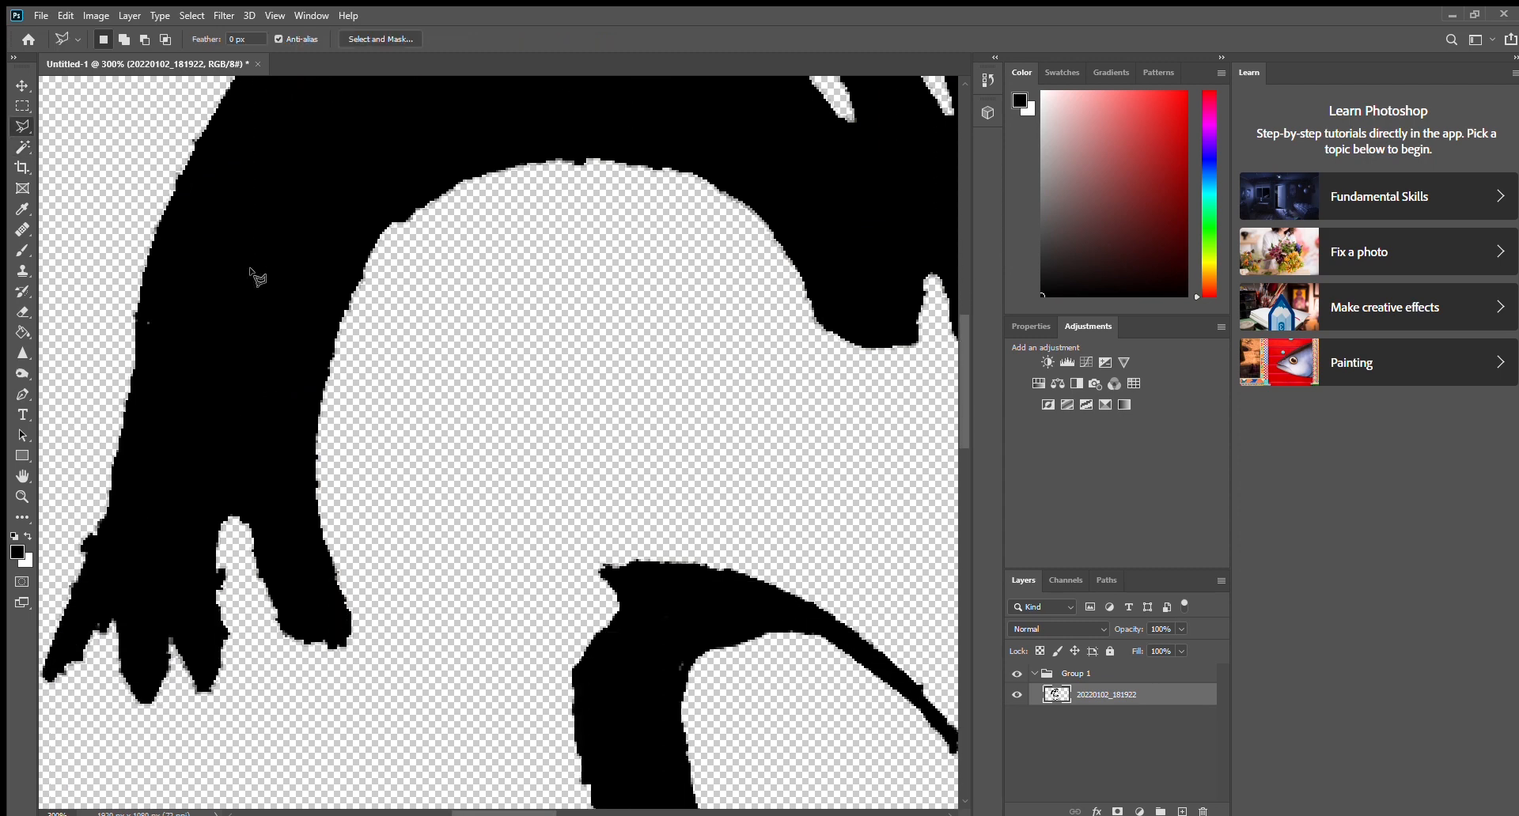
{"action": "scroll", "coordinate": [255, 277], "scroll_direction": "down", "scroll_amount": 2, "text": "ctrl"}
{"action": "scroll", "coordinate": [254, 277], "scroll_direction": "up", "scroll_amount": 5, "text": "ctrl"}
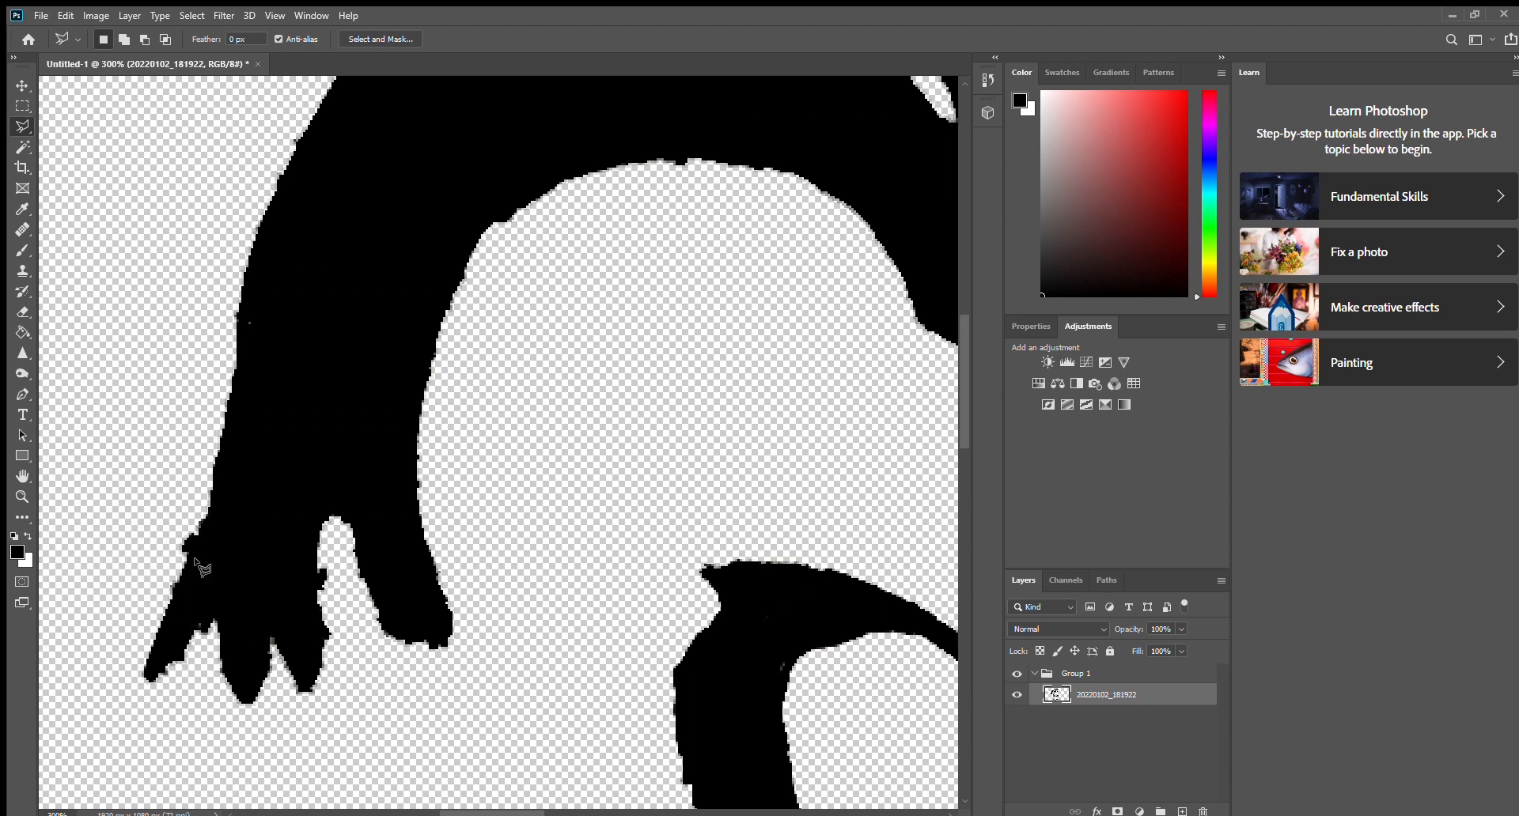
{"action": "left_click", "coordinate": [145, 678]}
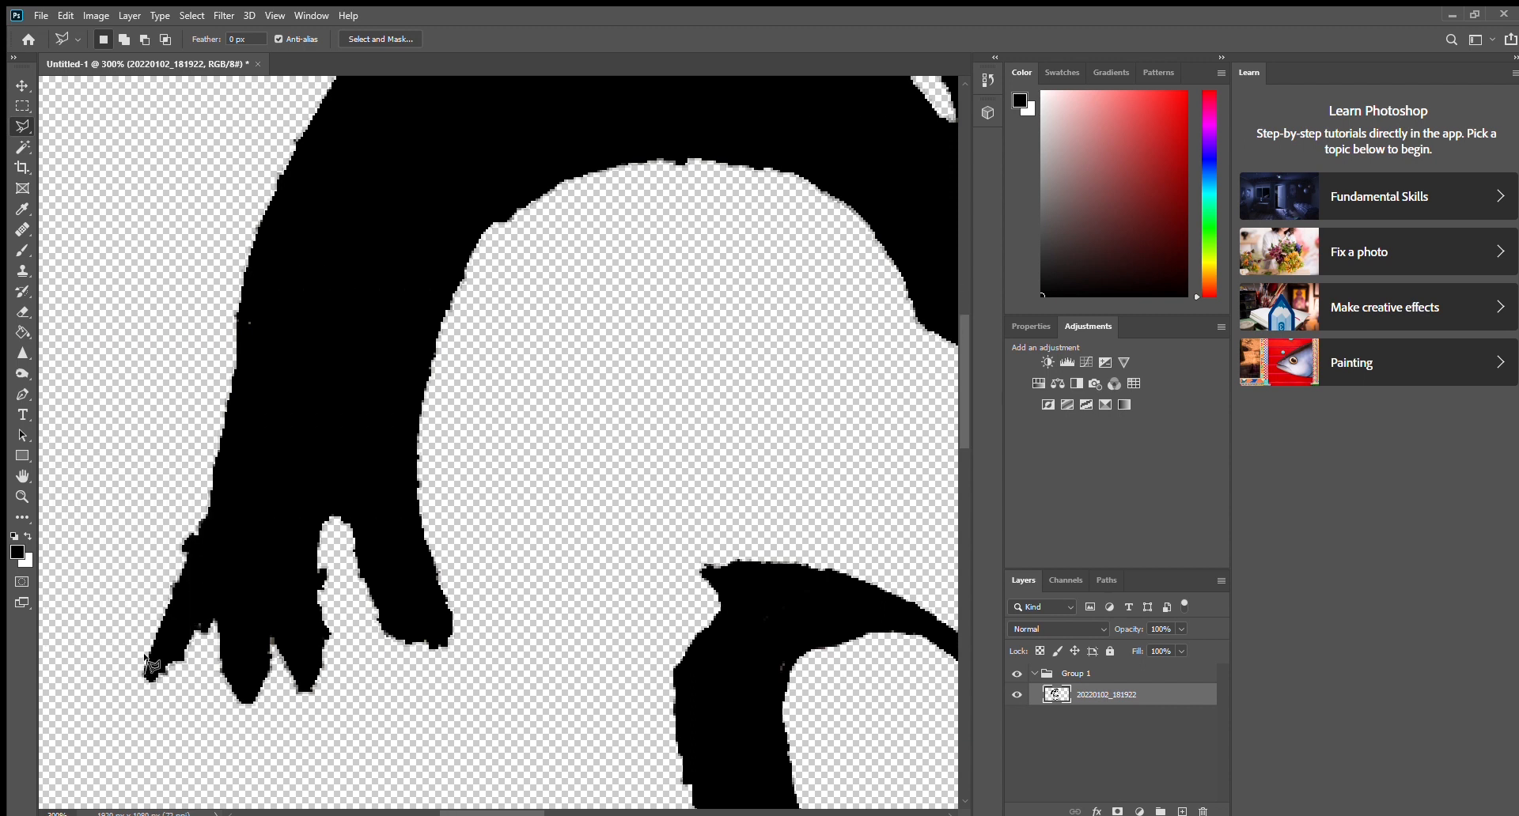
{"action": "left_click", "coordinate": [209, 515]}
{"action": "left_click", "coordinate": [237, 367]}
{"action": "left_click", "coordinate": [237, 314]}
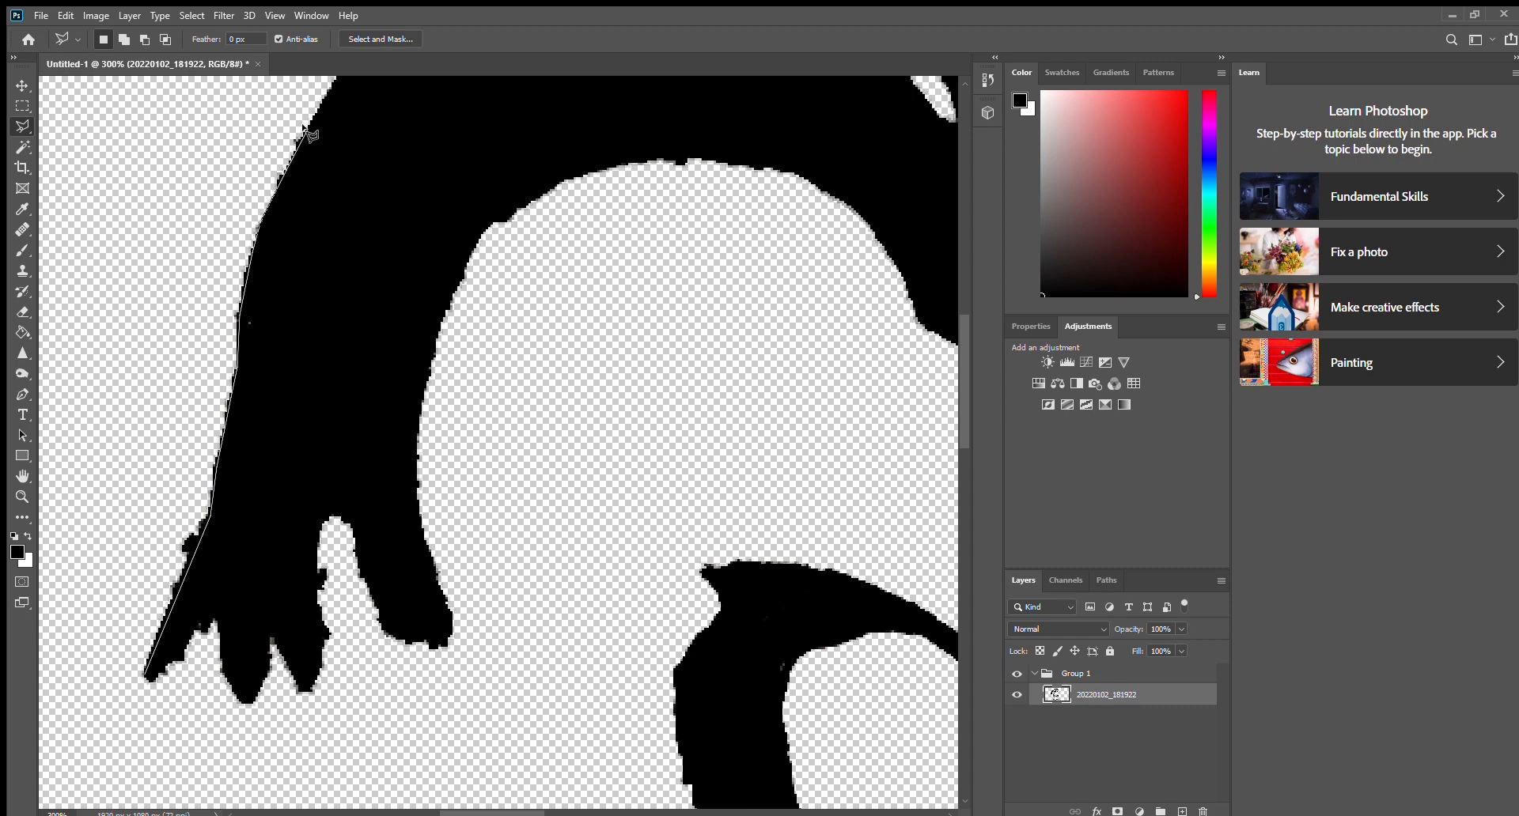
- Continue the Polygonal Lasso outline along the outer edge of the large hair lock up to just above its crest
{"action": "scroll", "coordinate": [306, 130], "scroll_direction": "up", "scroll_amount": 3}
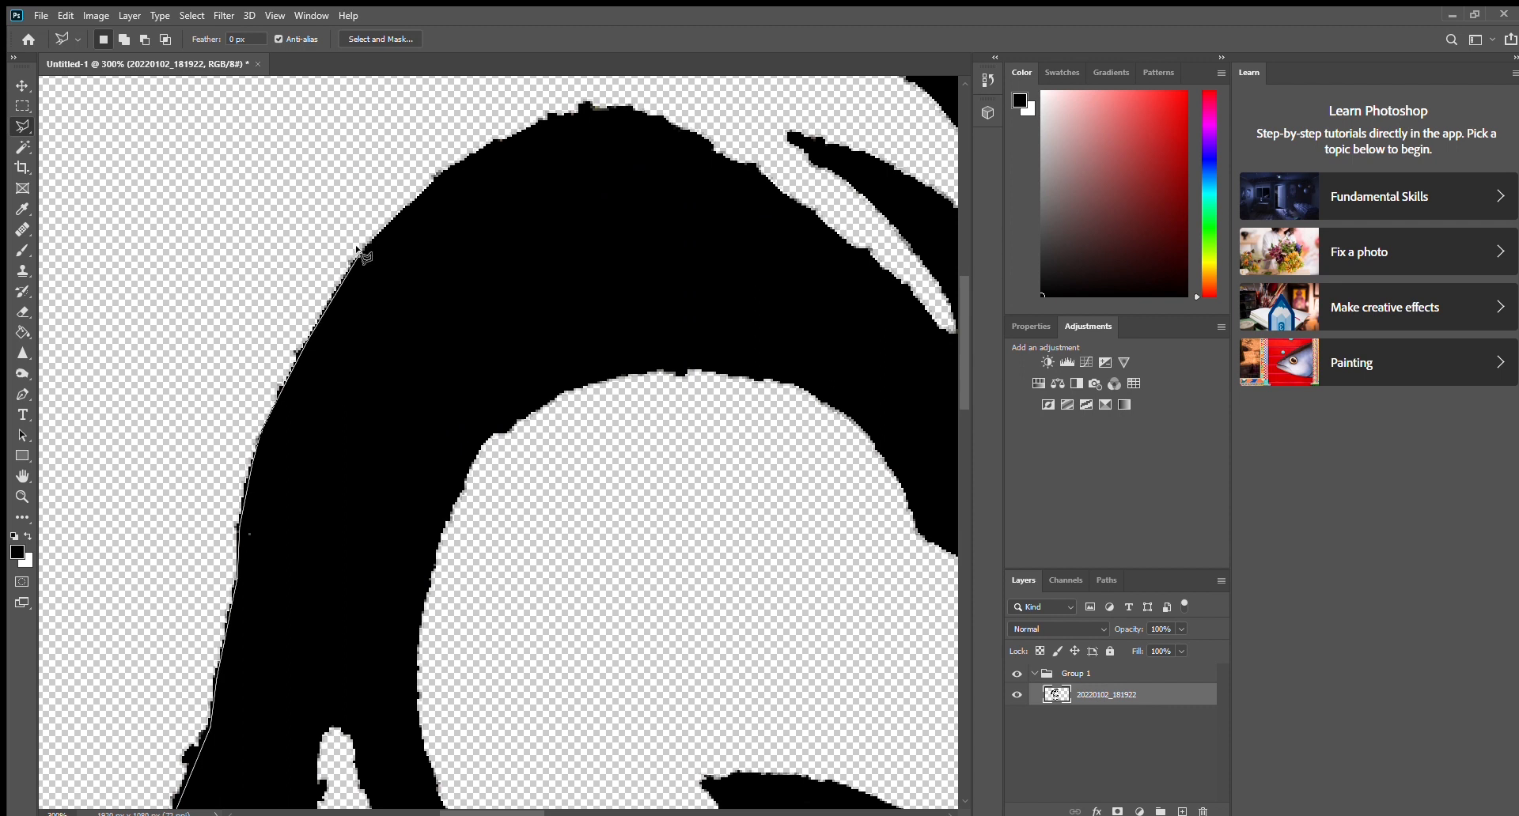
{"action": "left_click", "coordinate": [358, 250]}
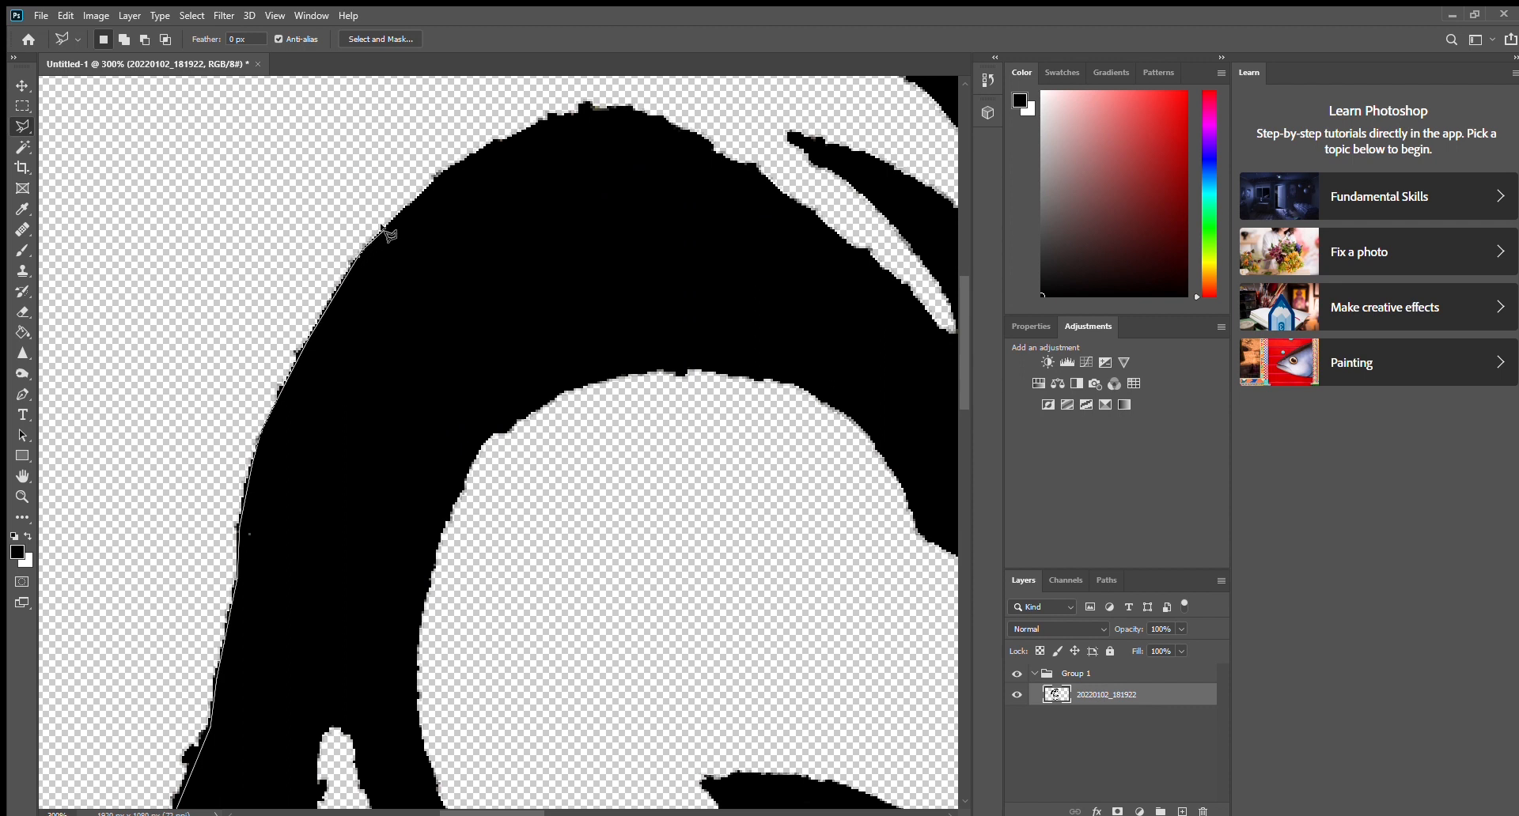
{"action": "left_click", "coordinate": [448, 167]}
{"action": "left_click", "coordinate": [553, 115]}
{"action": "left_click", "coordinate": [621, 85]}
- Route the lasso outline back through the empty area outside the hair lock and close it at the starting tip
{"action": "left_click", "coordinate": [265, 184]}
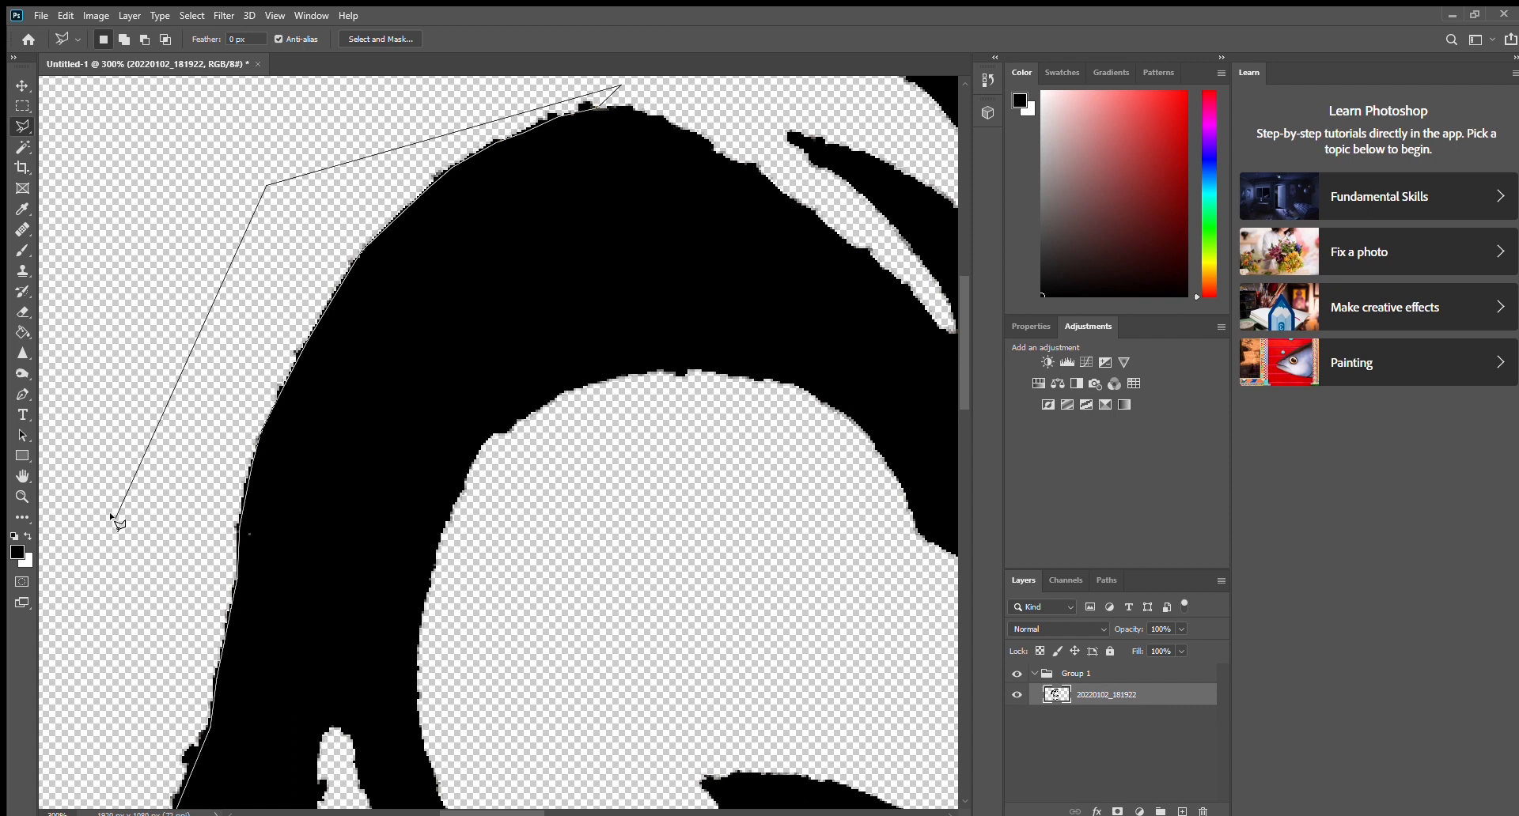
{"action": "left_click", "coordinate": [118, 522]}
{"action": "scroll", "coordinate": [70, 783], "scroll_direction": "down", "scroll_amount": 3}
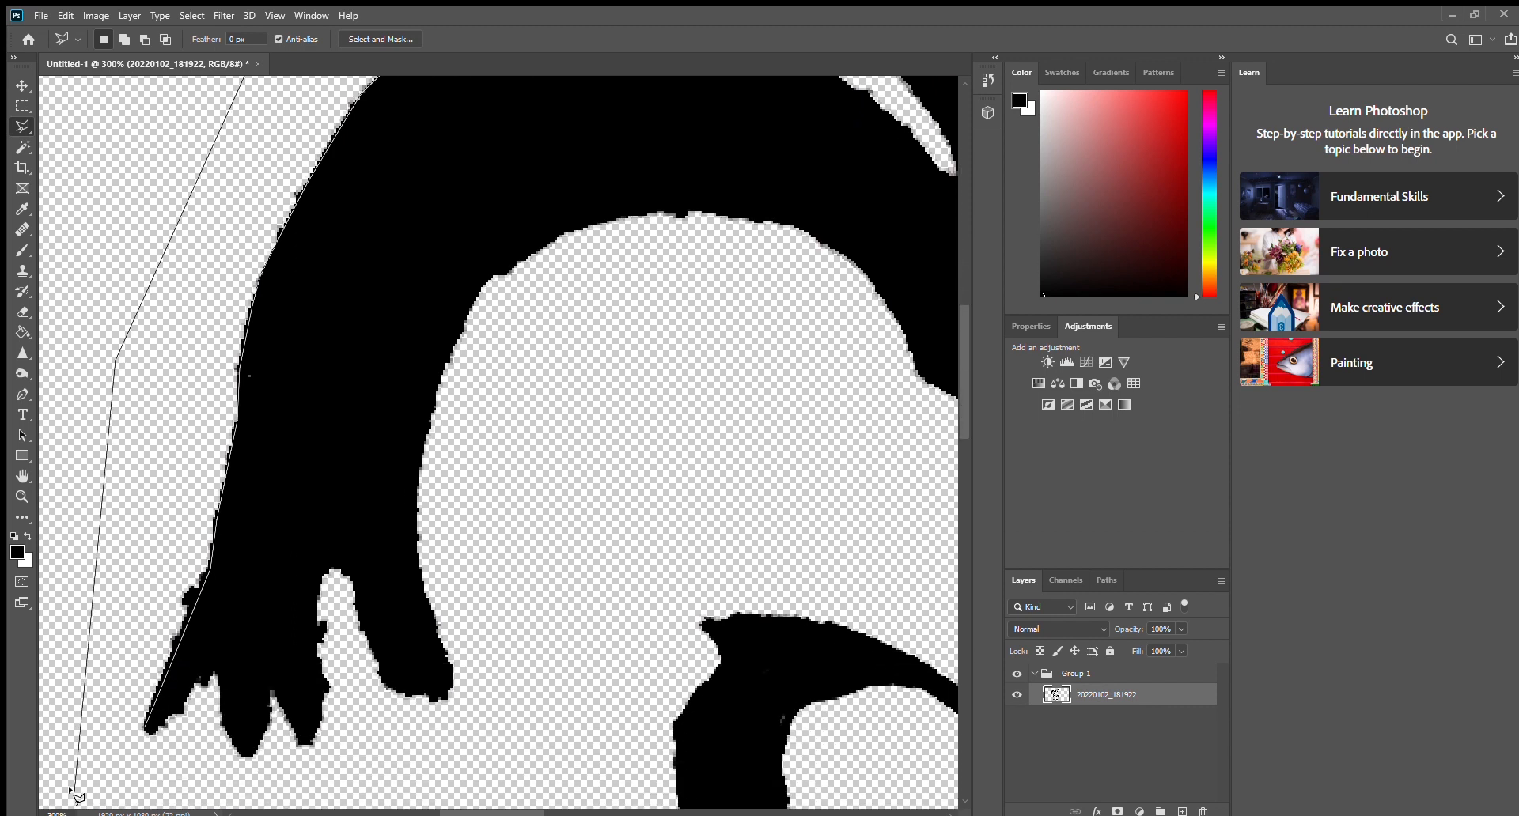
{"action": "left_click", "coordinate": [100, 713]}
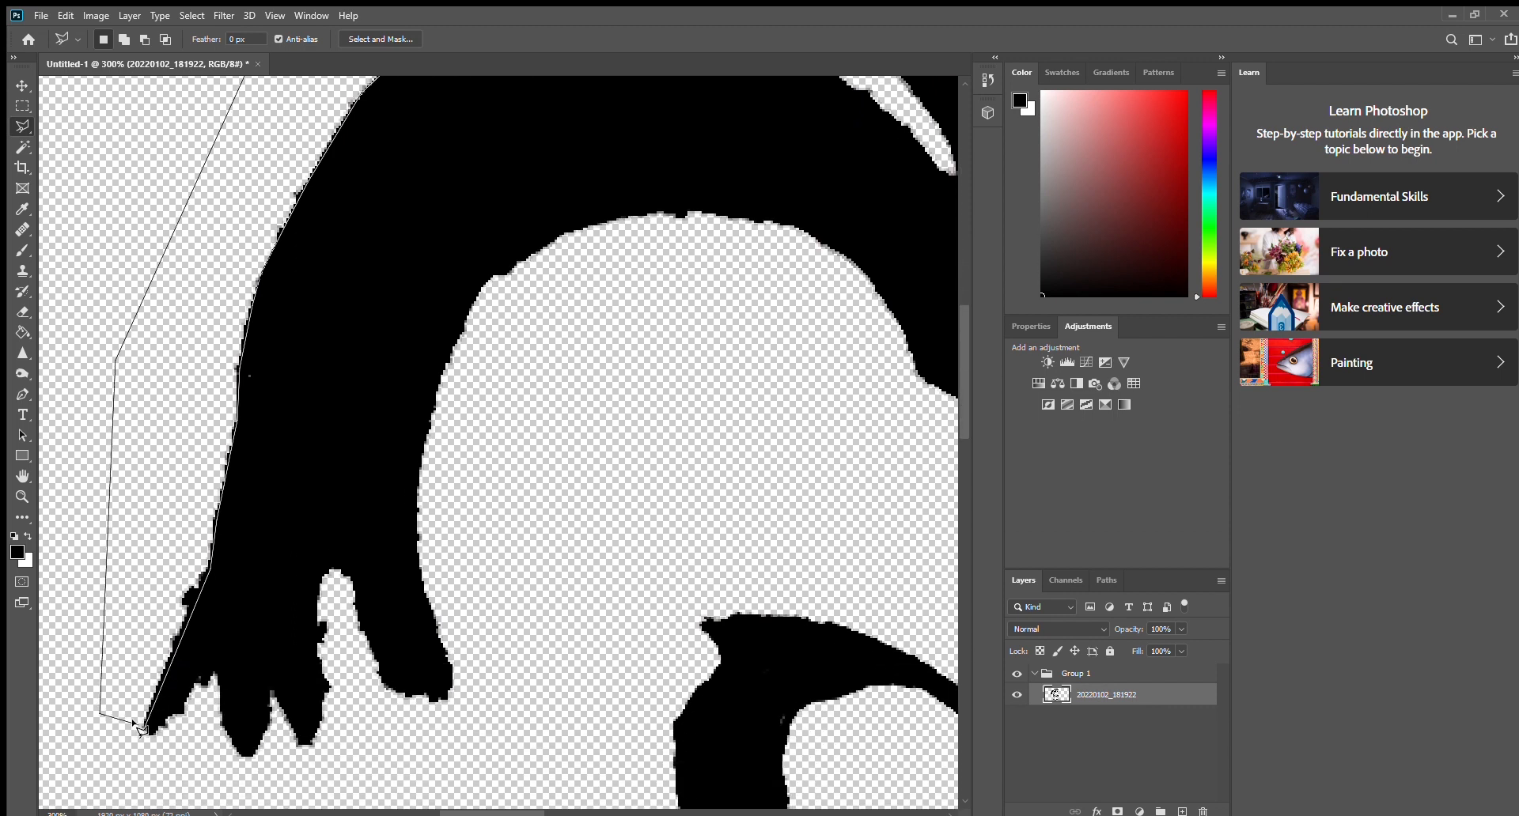
{"action": "left_click", "coordinate": [144, 724]}
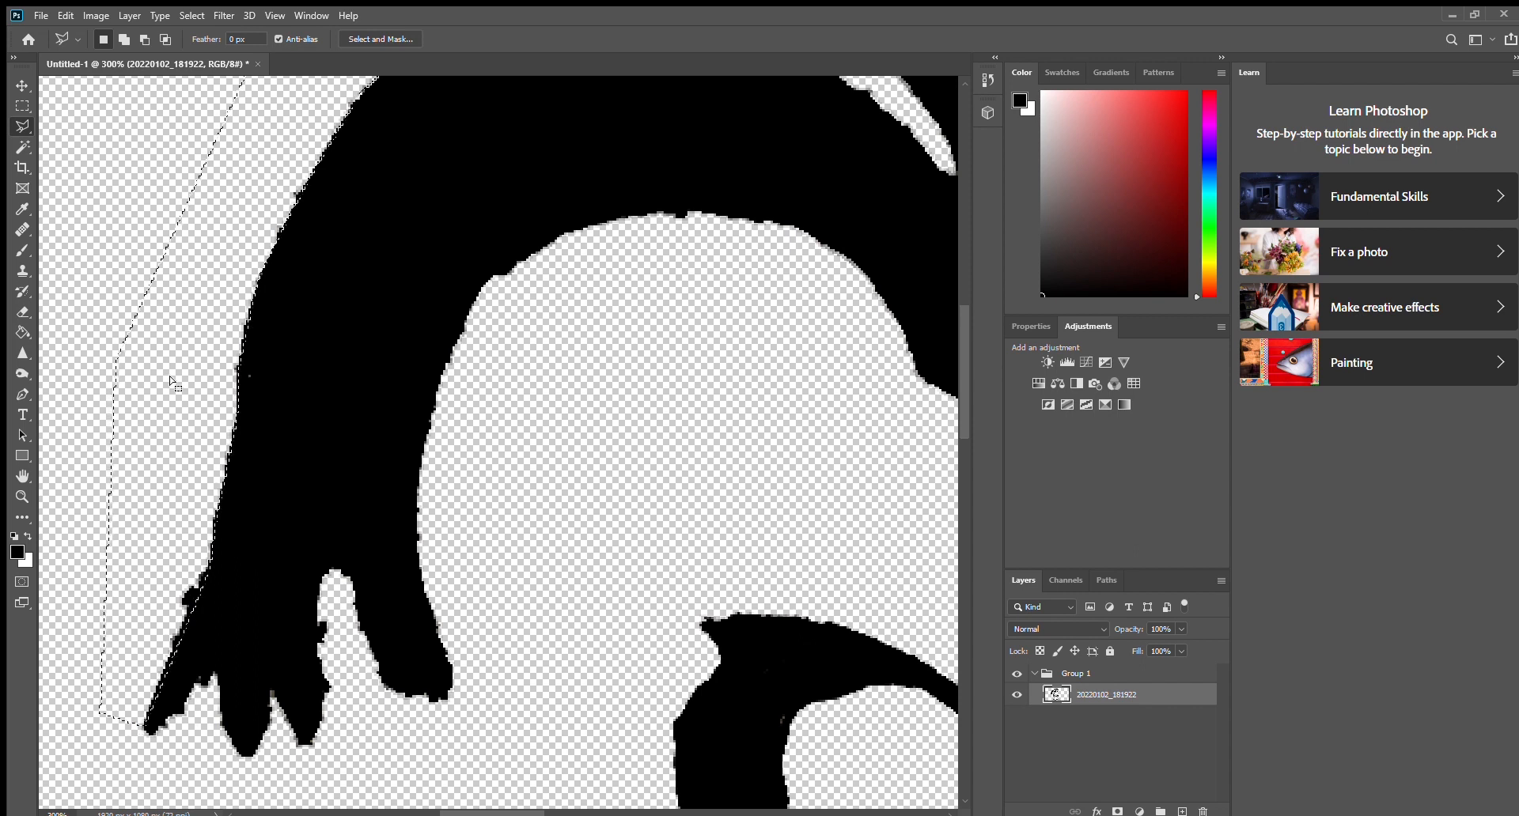
- Inspect the selection boundary along the outer edge of the large hair lock, from its crest down to the tip
{"action": "scroll", "coordinate": [173, 383], "scroll_direction": "up", "scroll_amount": 2}
{"action": "scroll", "coordinate": [173, 383], "scroll_direction": "up", "scroll_amount": 2}
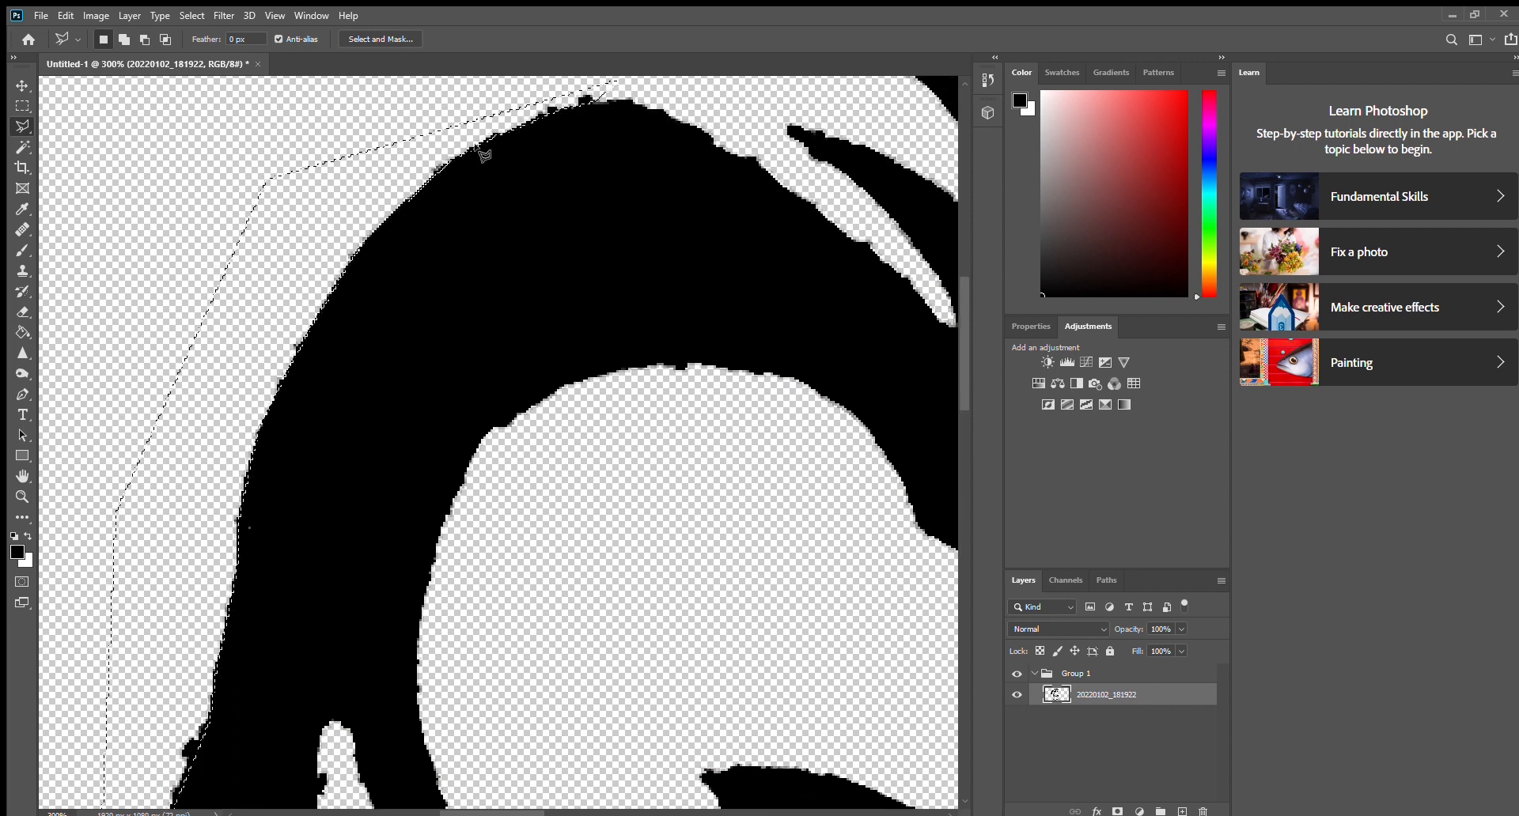
{"action": "scroll", "coordinate": [587, 129], "scroll_direction": "up", "scroll_amount": 1}
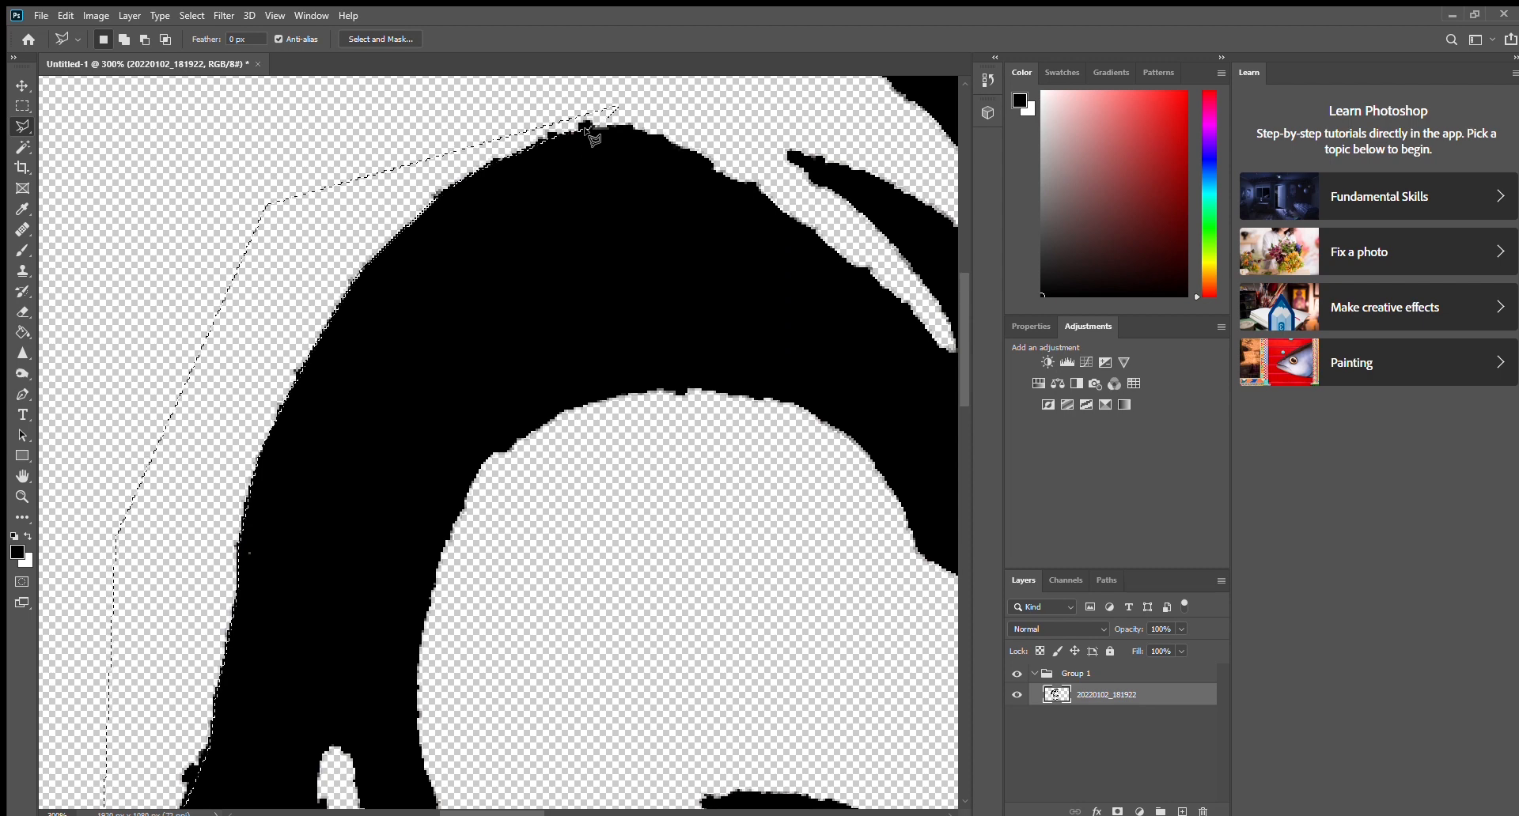
{"action": "key", "text": "ctrl+plus"}
{"action": "key", "text": "ctrl+plus"}
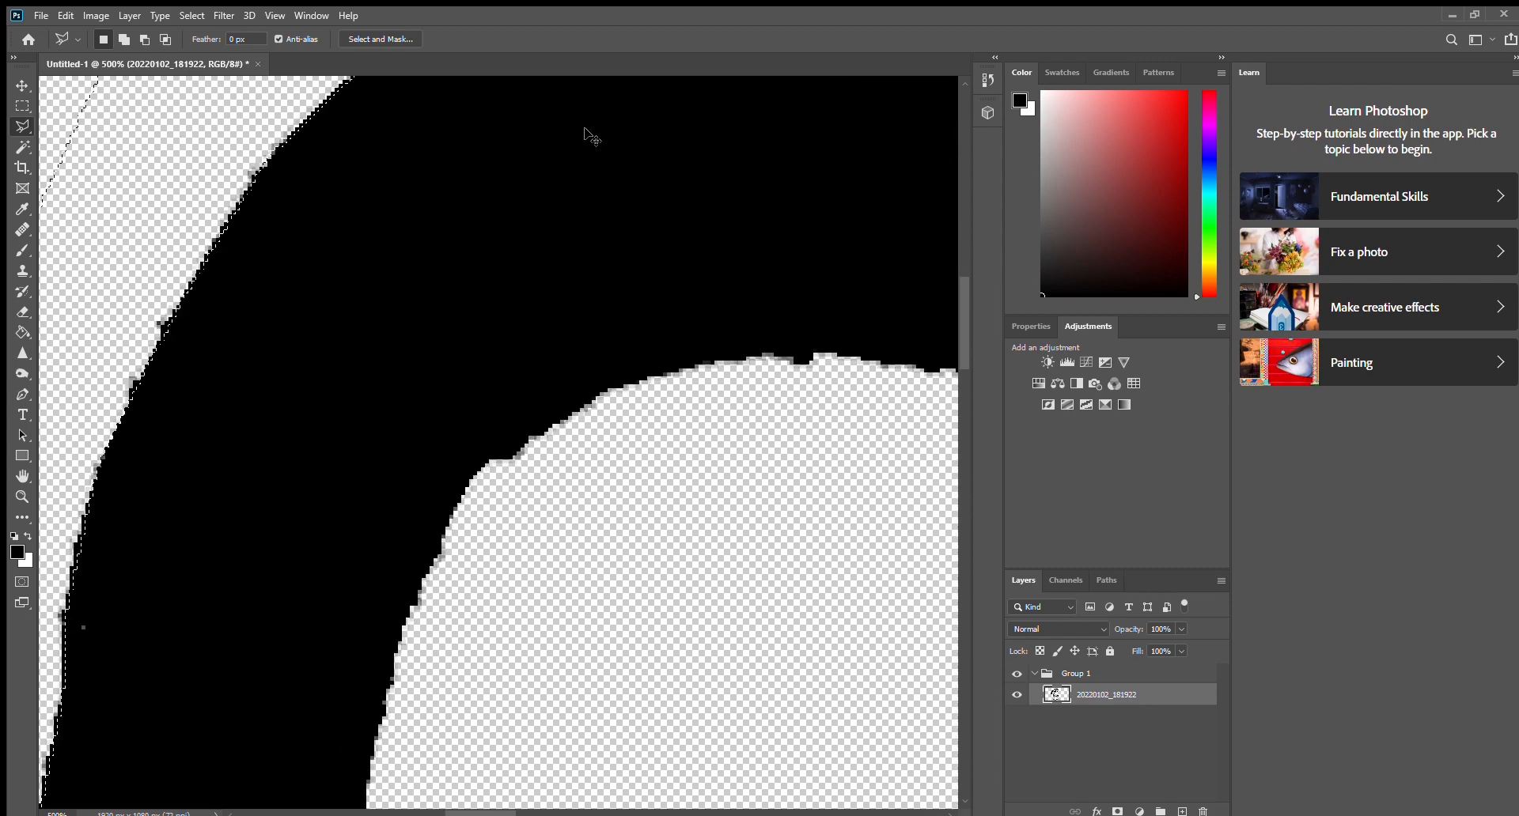
{"action": "scroll", "coordinate": [592, 138], "scroll_direction": "up", "scroll_amount": 5}
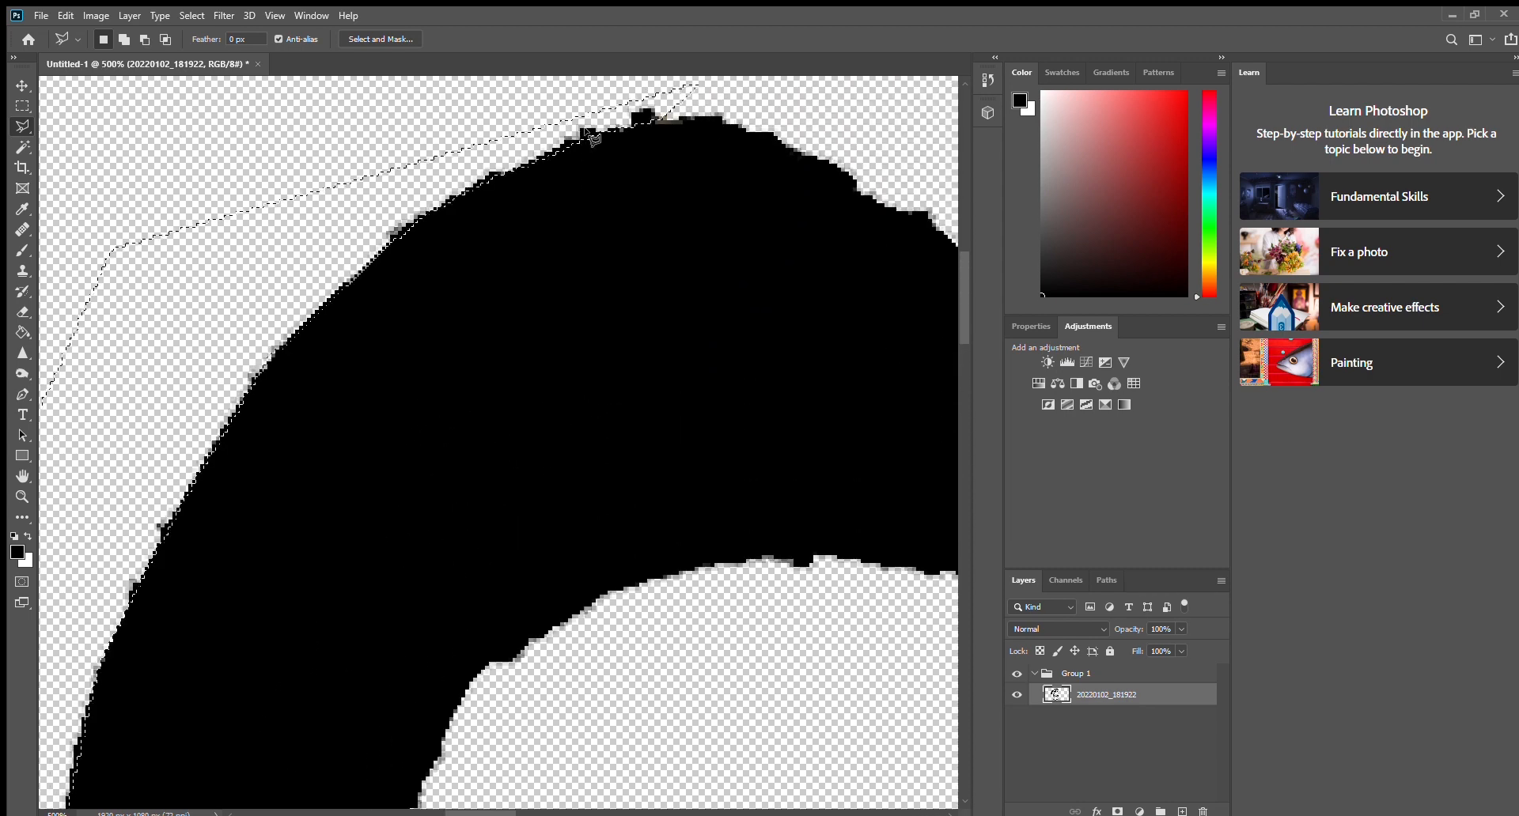
{"action": "left_click", "coordinate": [693, 83]}
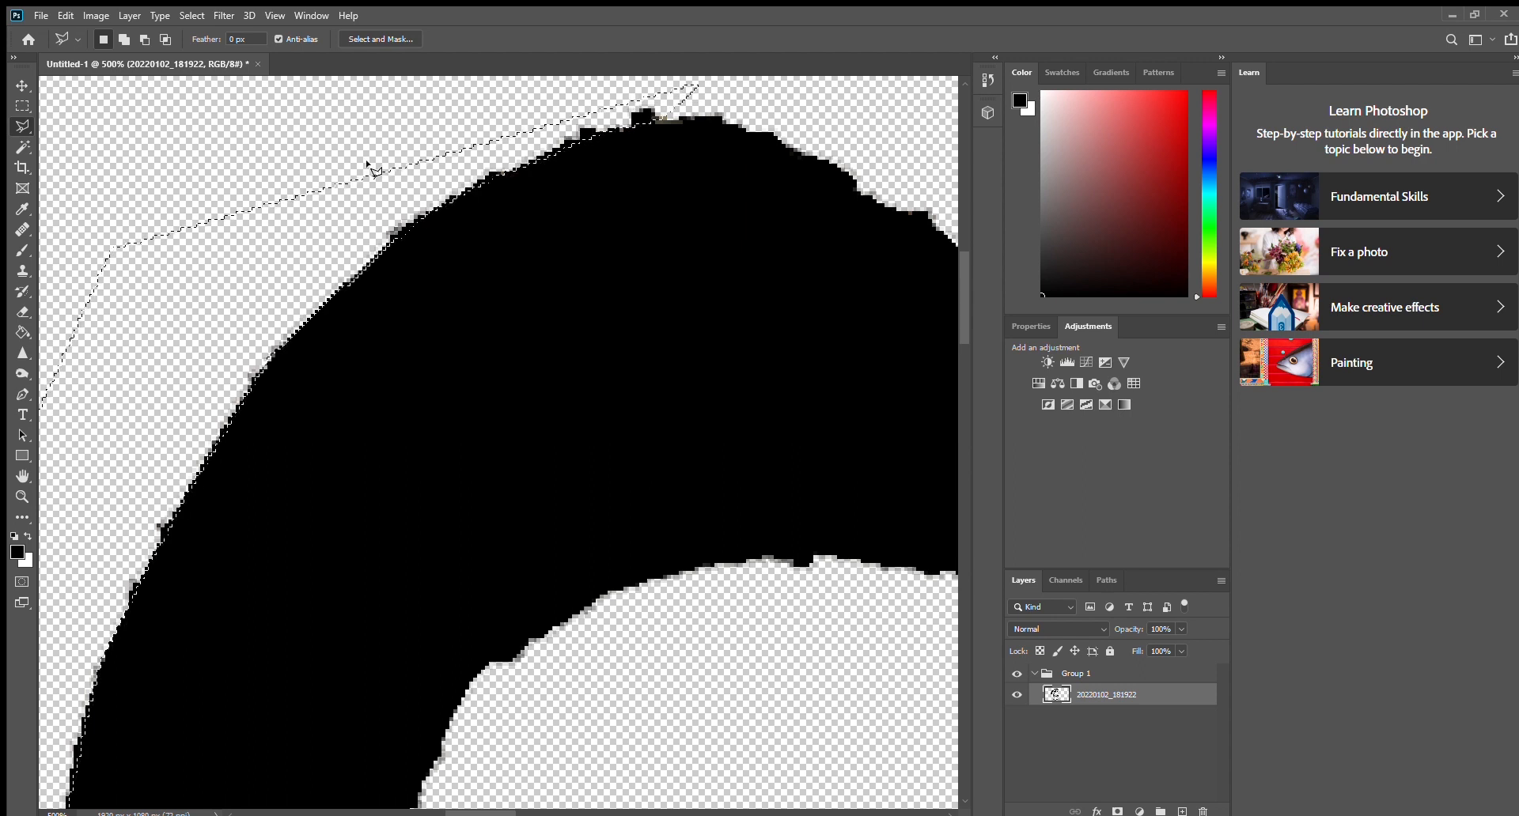
{"action": "scroll", "coordinate": [136, 237], "scroll_direction": "down", "scroll_amount": 1}
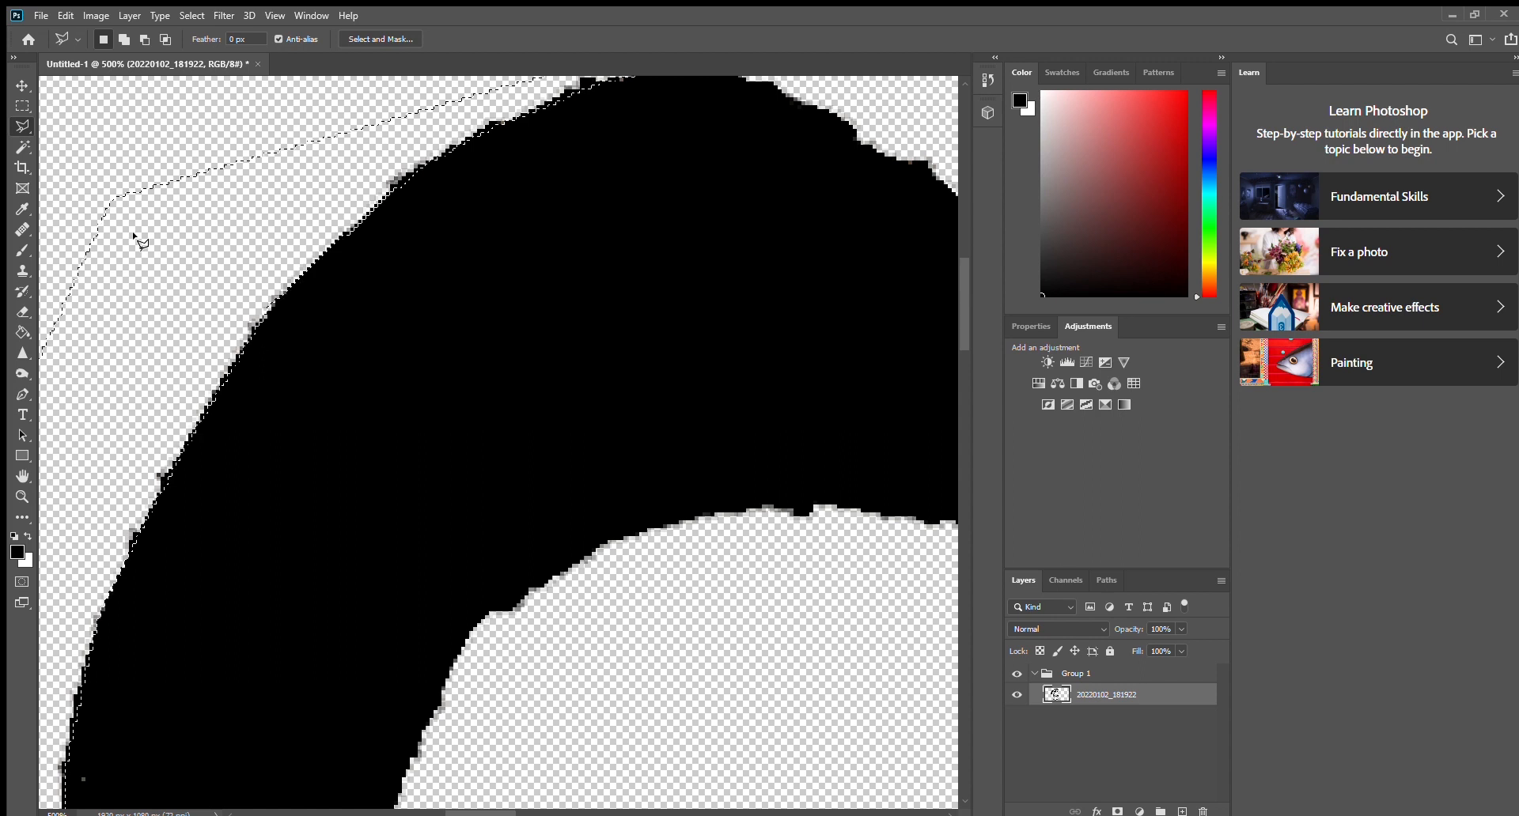
{"action": "scroll", "coordinate": [135, 235], "scroll_direction": "left", "scroll_amount": 3}
{"action": "scroll", "coordinate": [135, 236], "scroll_direction": "down", "scroll_amount": 3}
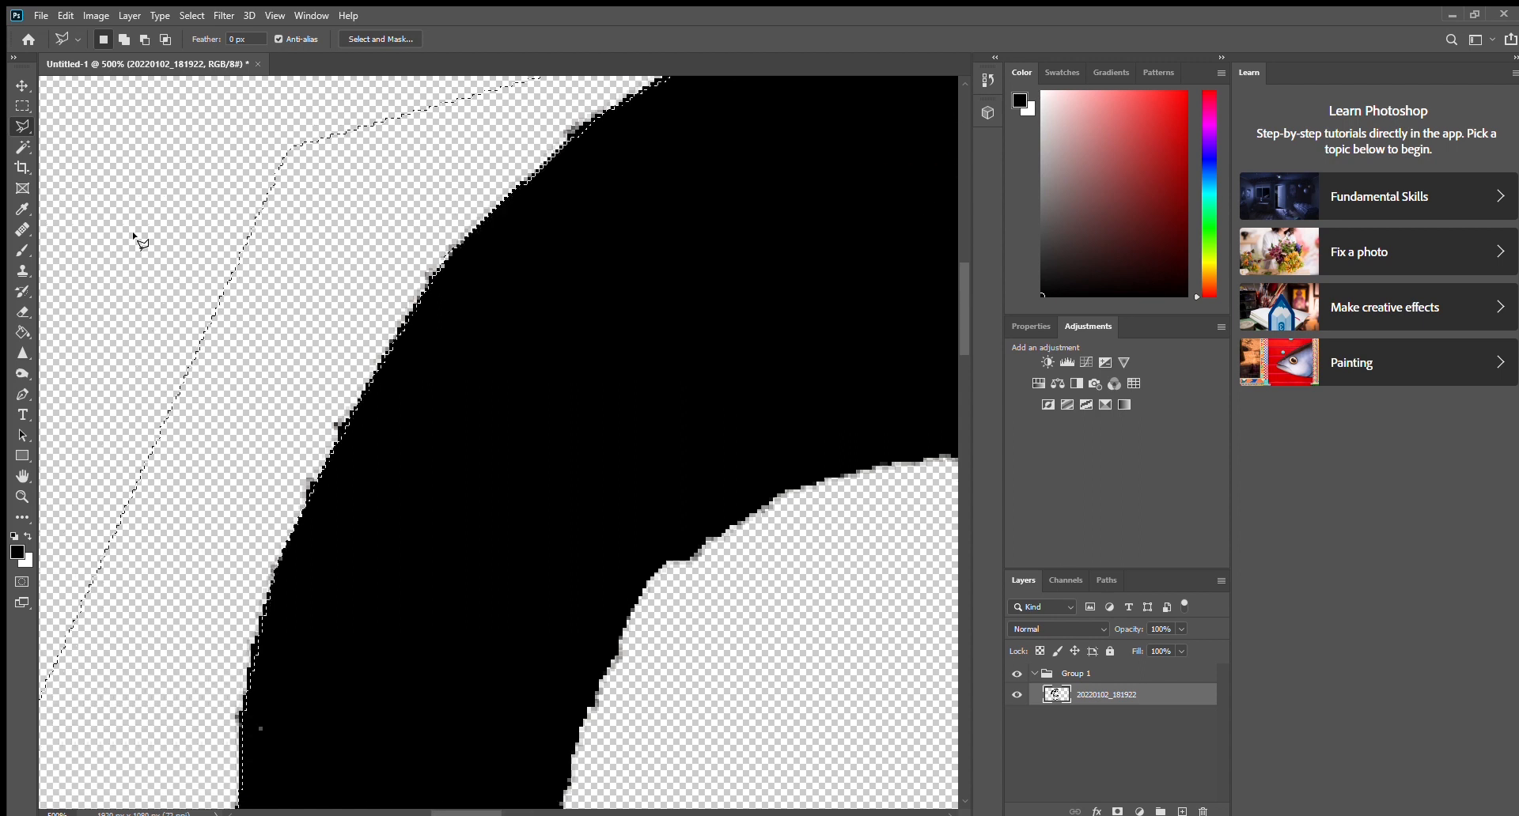
{"action": "scroll", "coordinate": [136, 238], "scroll_direction": "down", "scroll_amount": 7}
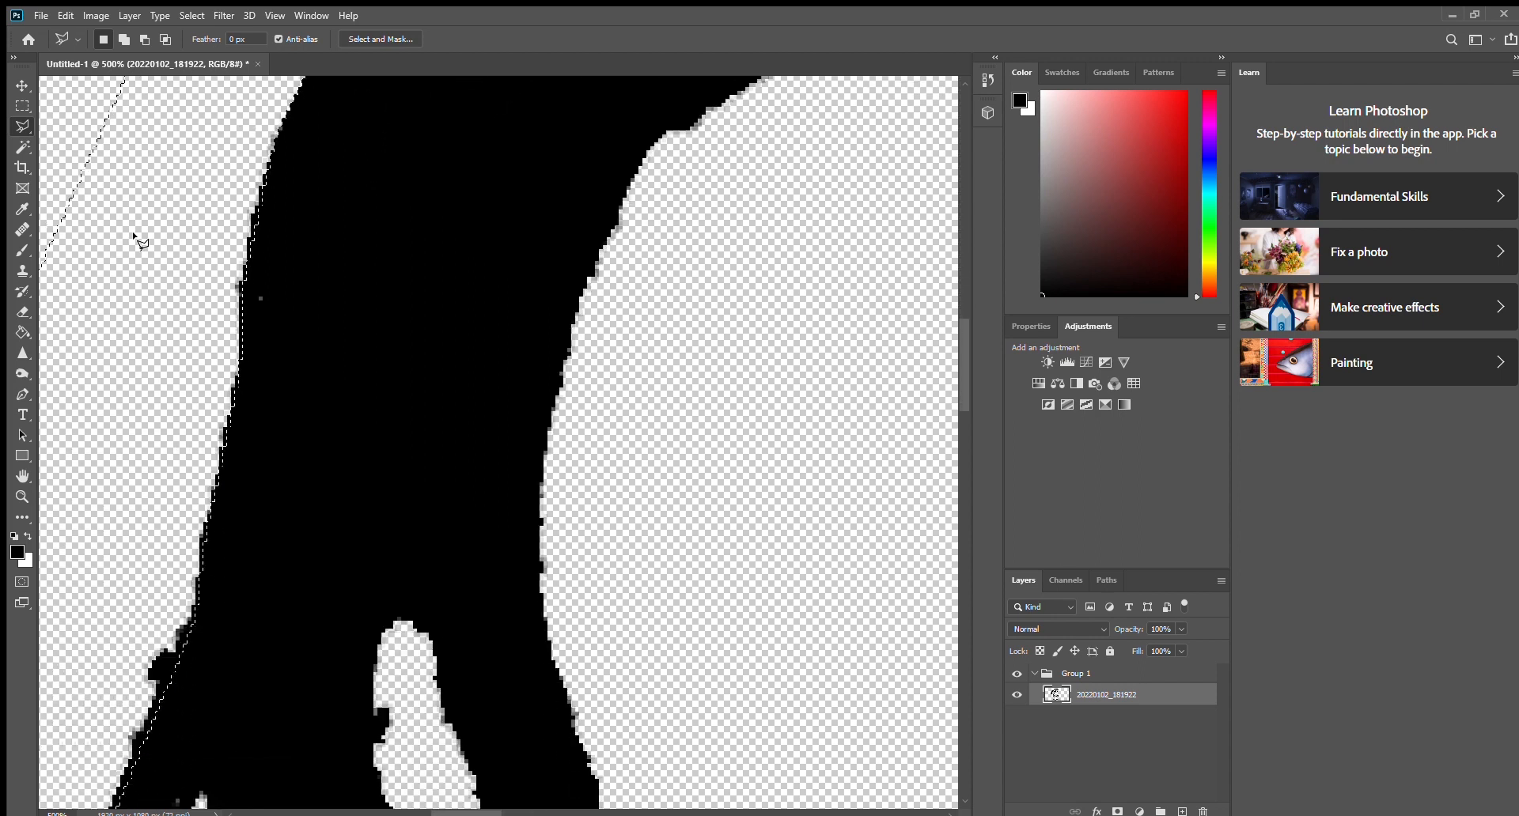
{"action": "scroll", "coordinate": [136, 237], "scroll_direction": "down", "scroll_amount": 2}
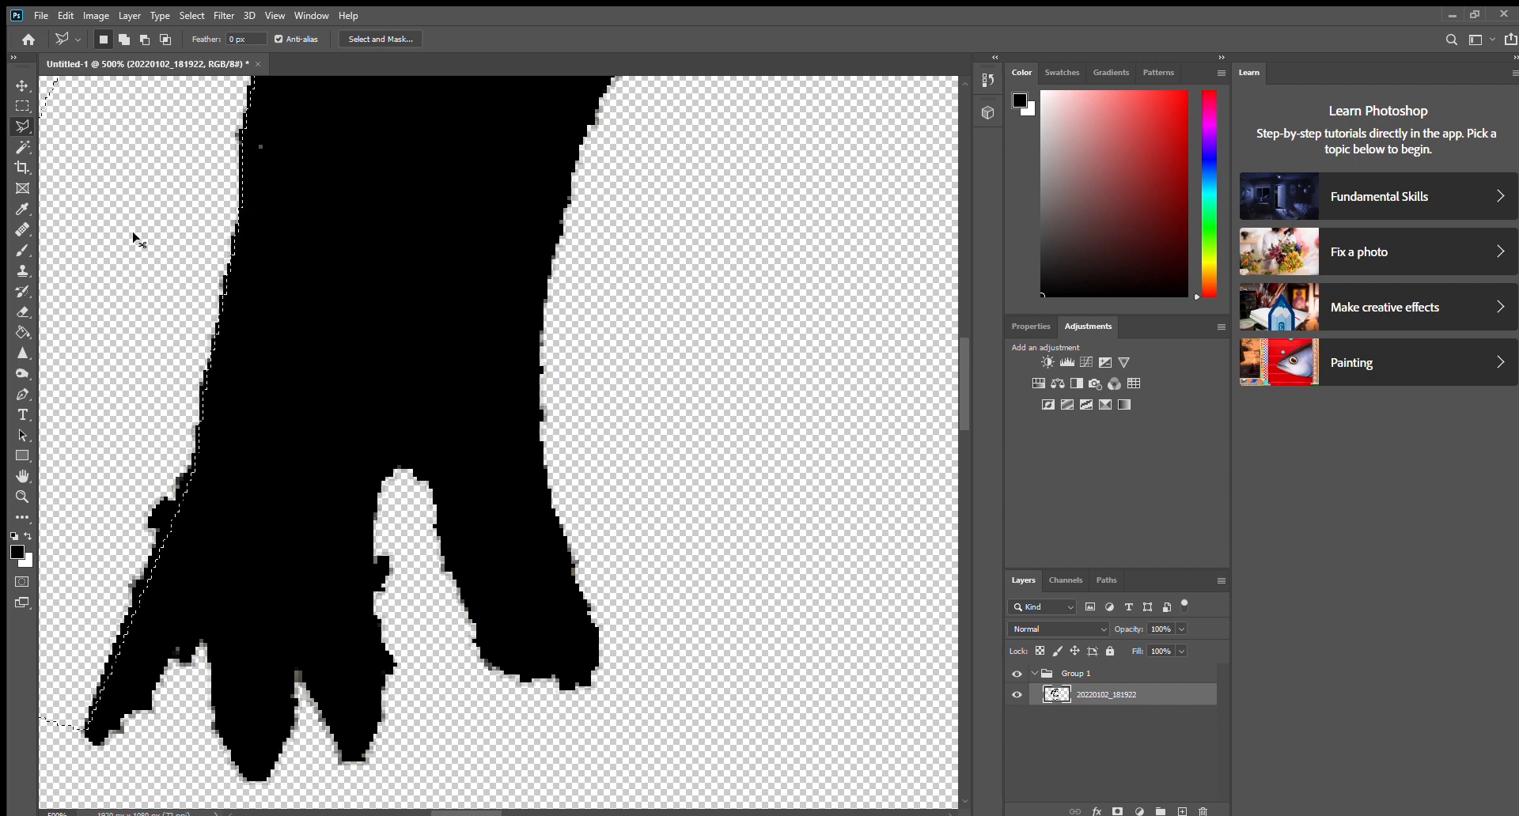
{"action": "key", "text": "ctrl+minus"}
{"action": "key", "text": "ctrl+minus"}
{"action": "key", "text": "ctrl+minus"}
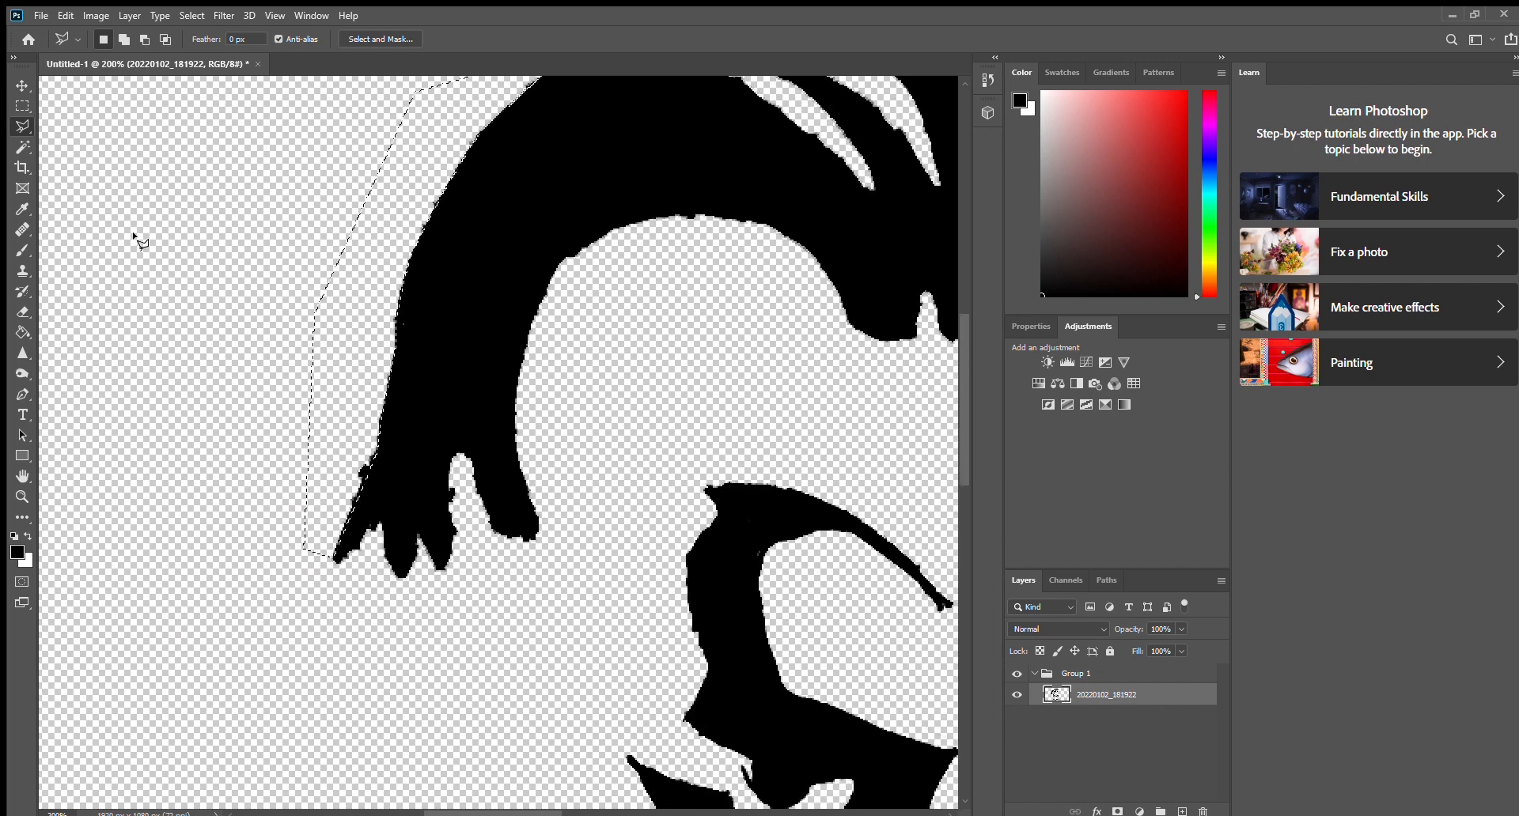
{"action": "key", "text": "ctrl+minus"}
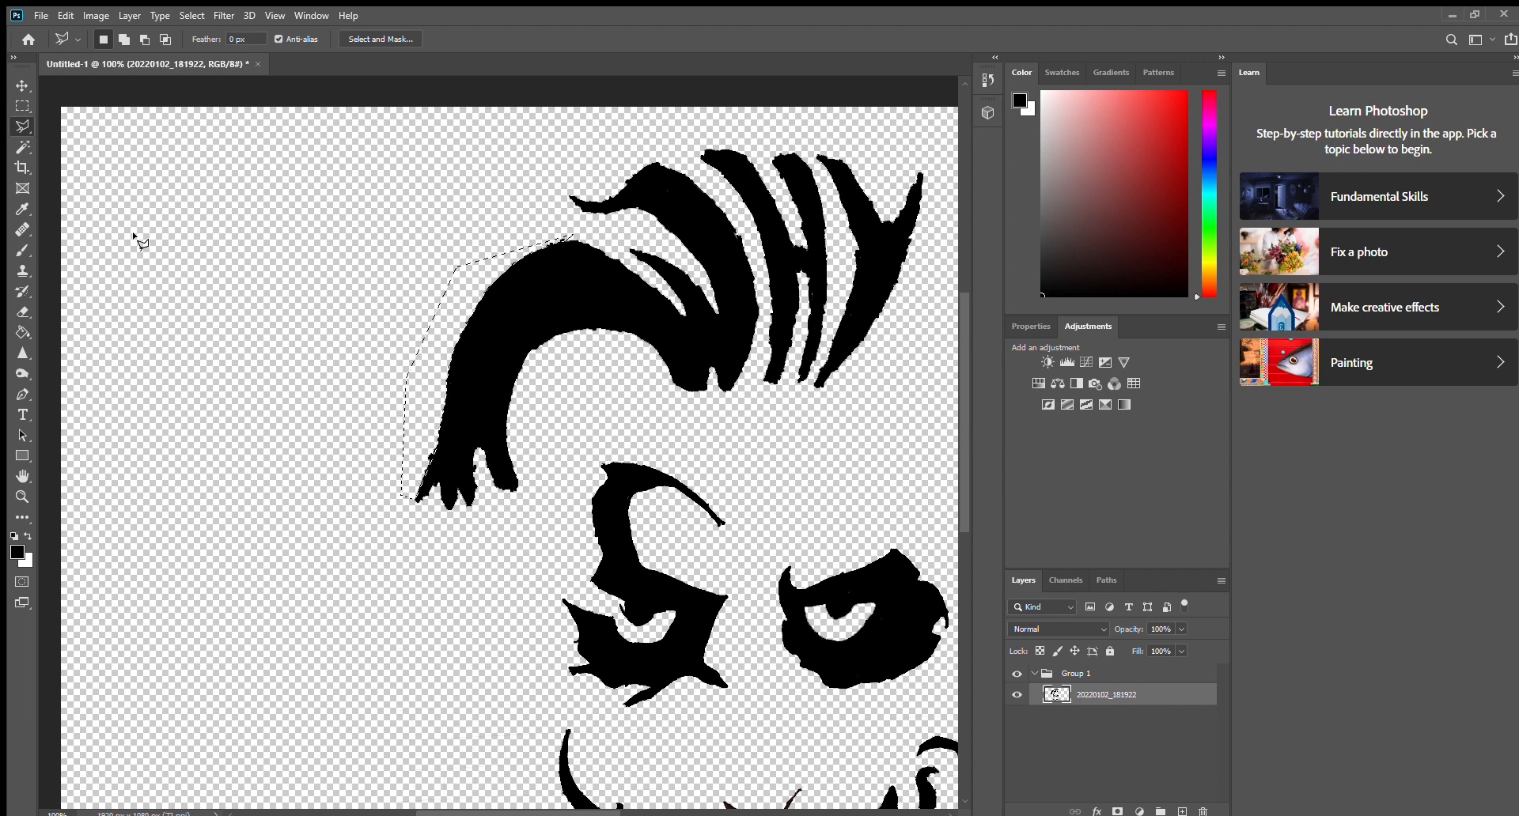
{"action": "key", "text": "ctrl+plus"}
{"action": "key", "text": "ctrl+plus"}
{"action": "key", "text": "ctrl+plus"}
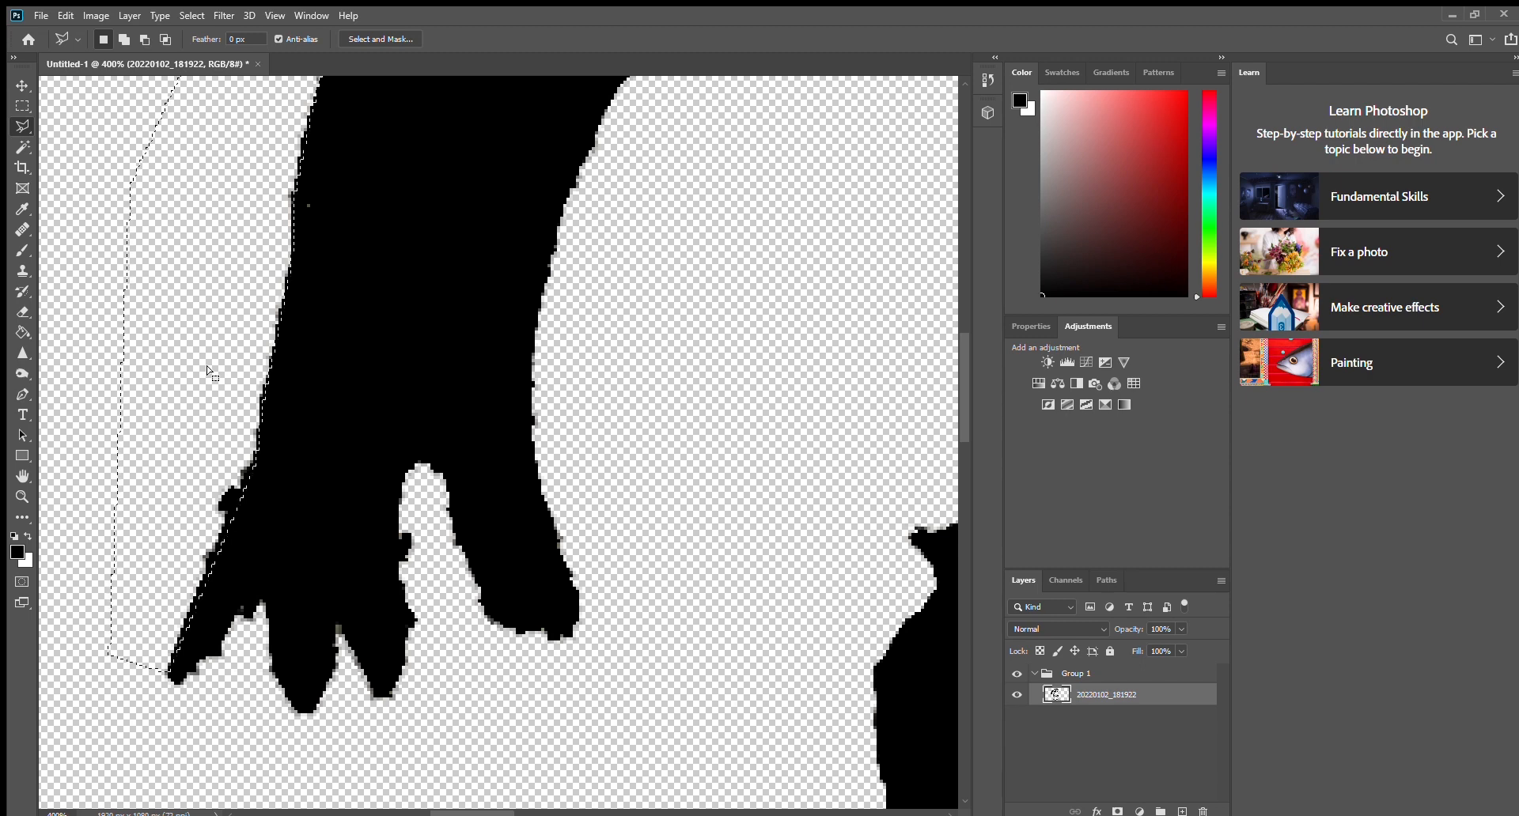
- Delete the rough edge pixels inside the selection, put the drawing layer in a new group and clear the selection
{"action": "key", "text": "Delete"}
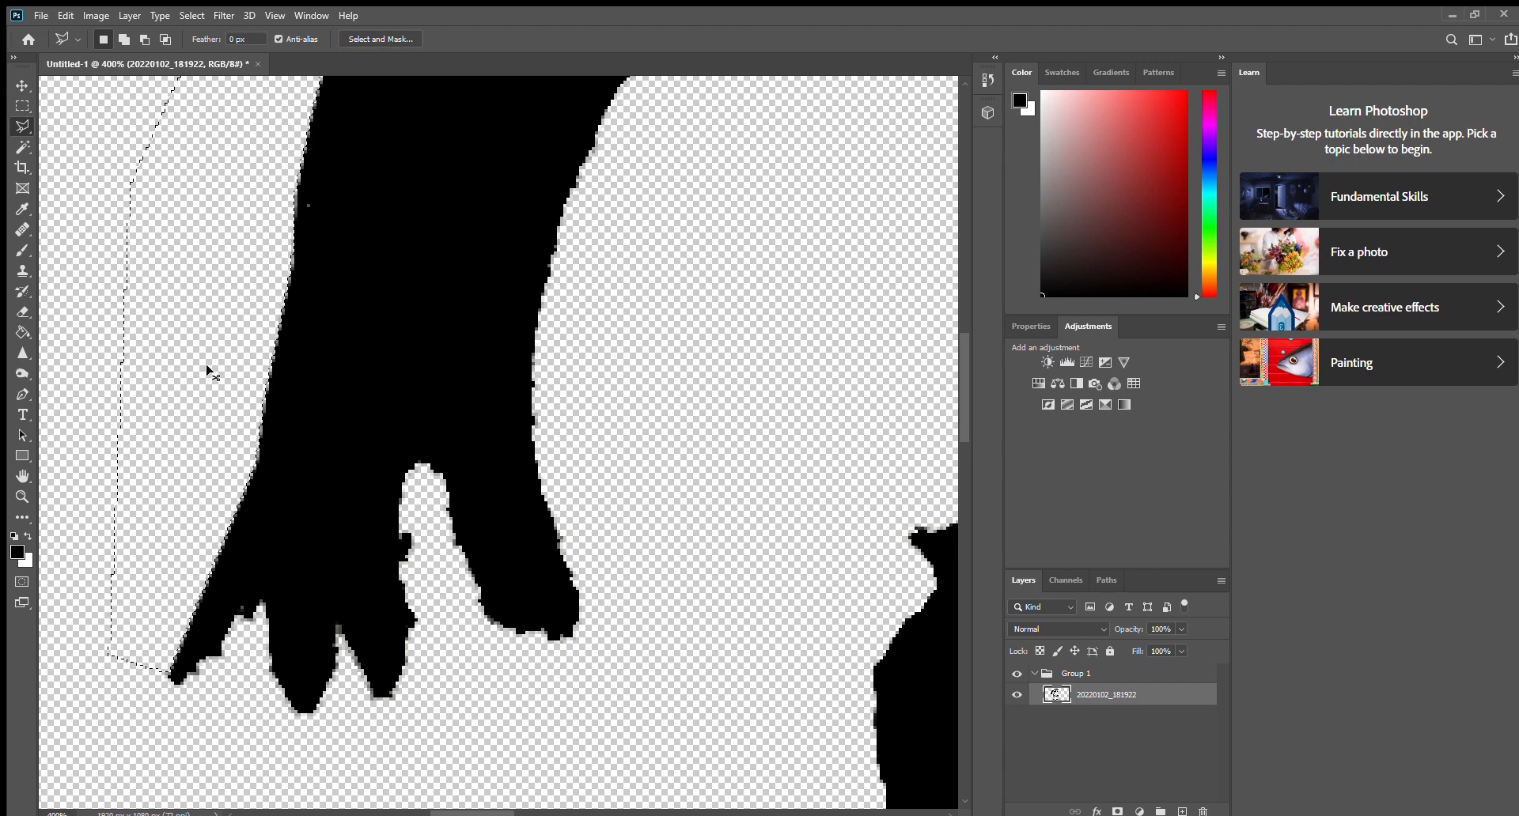
{"action": "key", "text": "ctrl+g"}
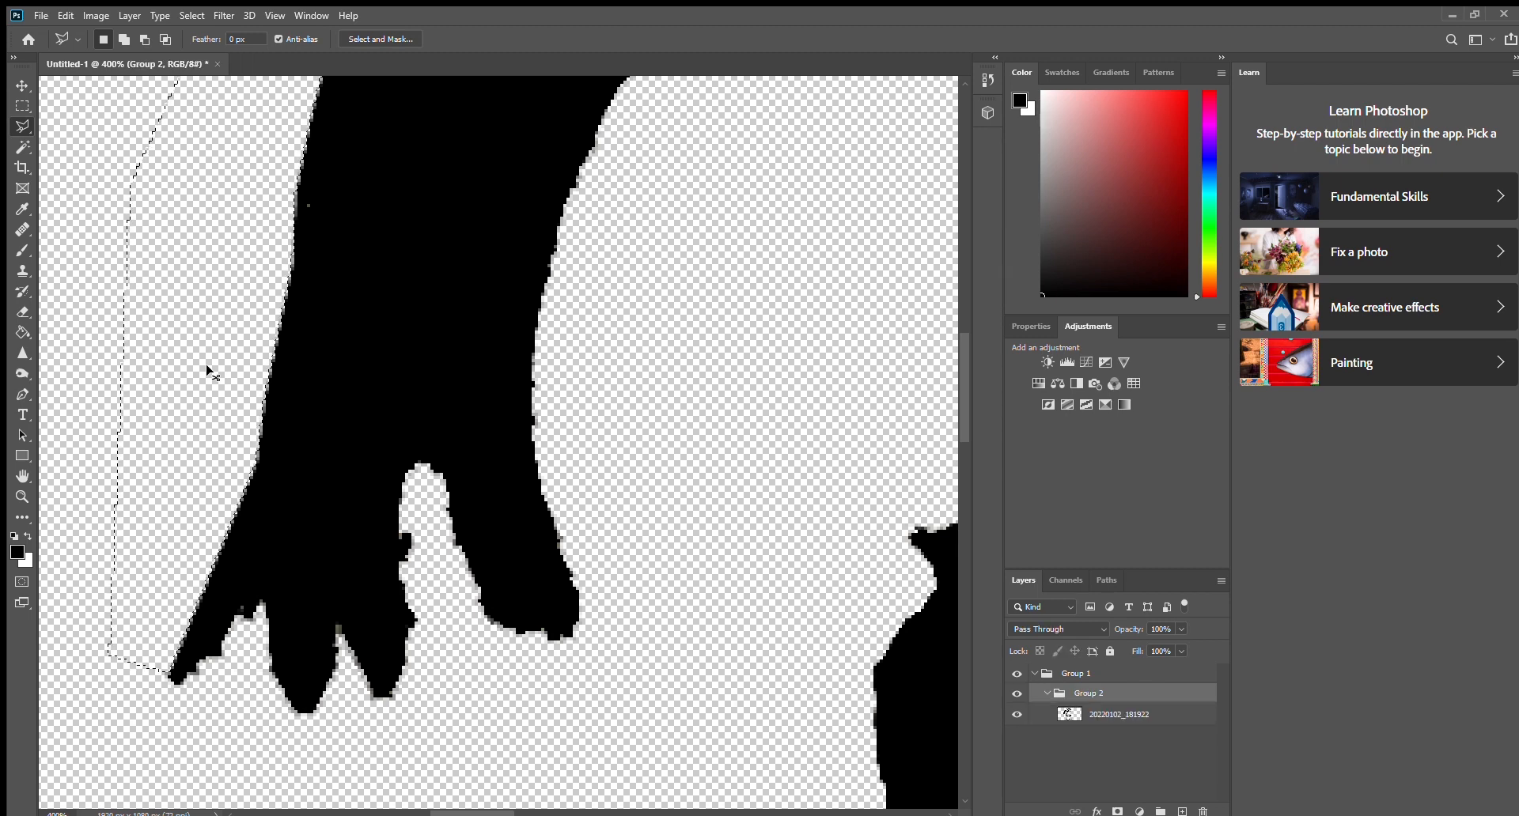
{"action": "key", "text": "ctrl+d"}
- Examine the trimmed outer edge of the large hair lock up close and the whole face artwork from a distance
{"action": "scroll", "coordinate": [212, 373], "scroll_direction": "up", "scroll_amount": 10}
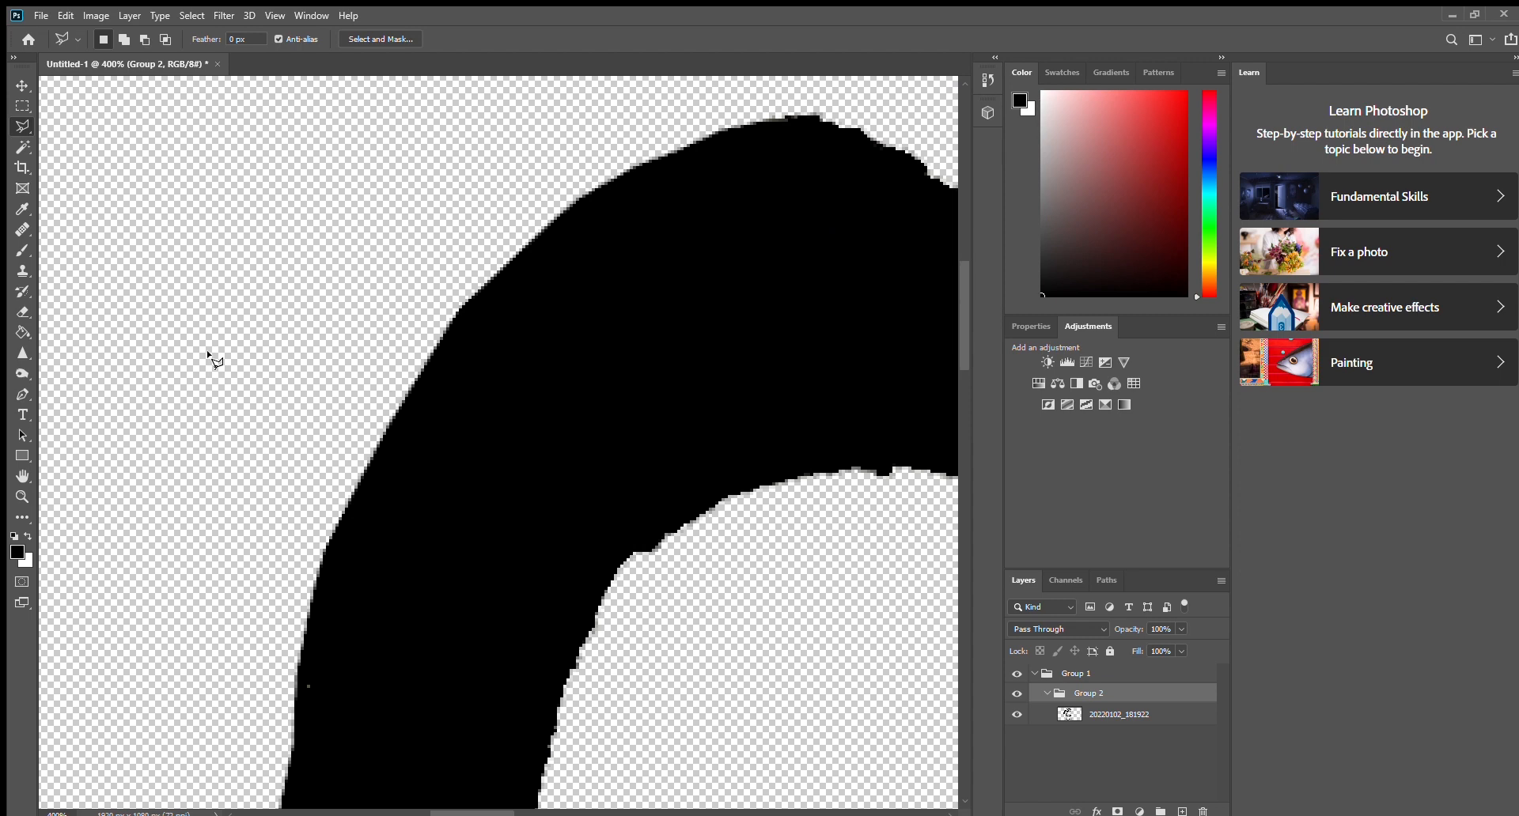
{"action": "scroll", "coordinate": [210, 357], "scroll_direction": "down", "scroll_amount": 8}
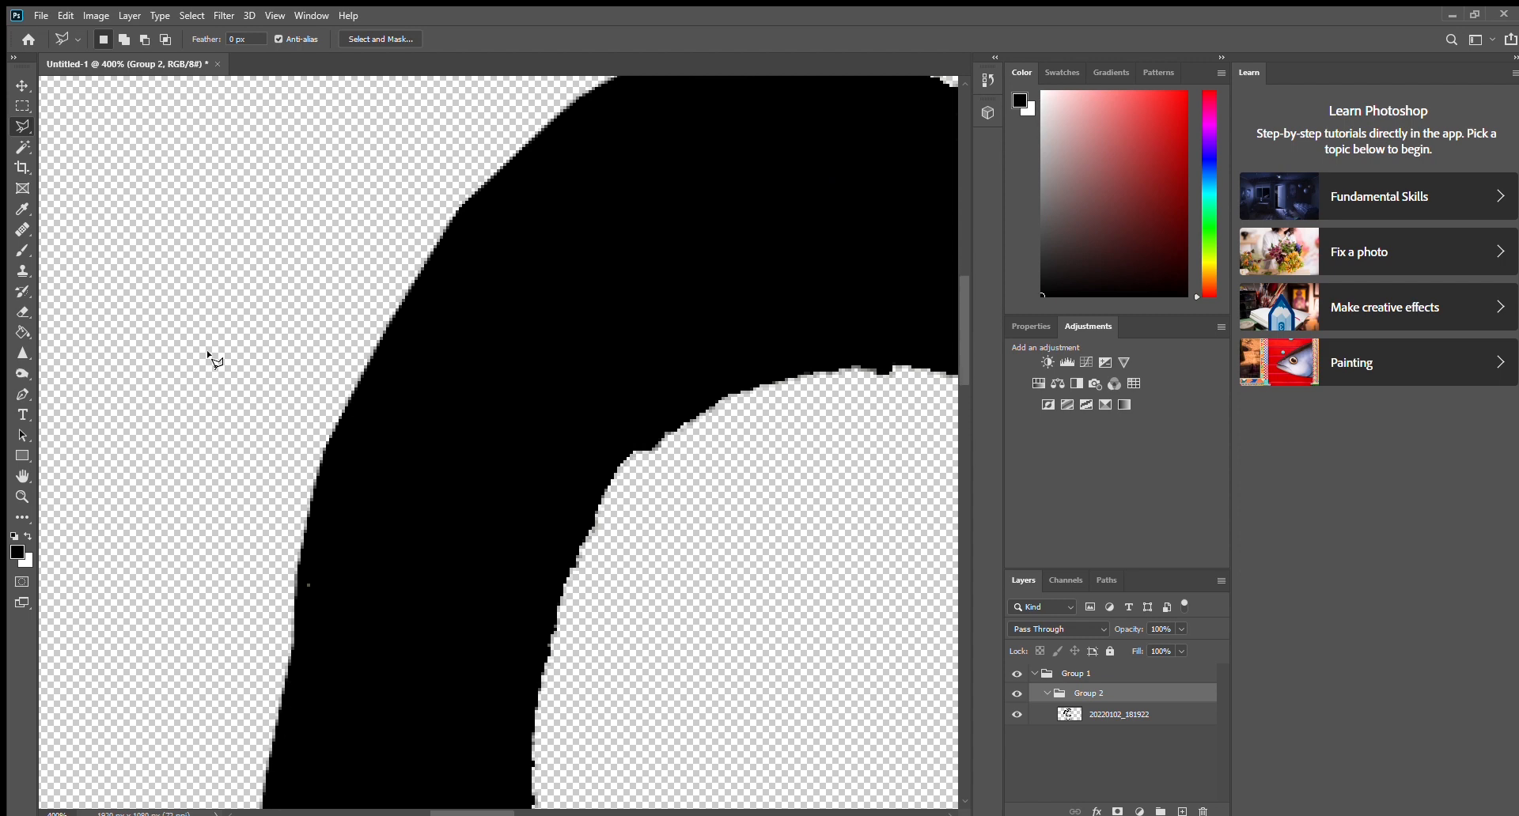
{"action": "scroll", "coordinate": [210, 357], "scroll_direction": "down", "scroll_amount": 8}
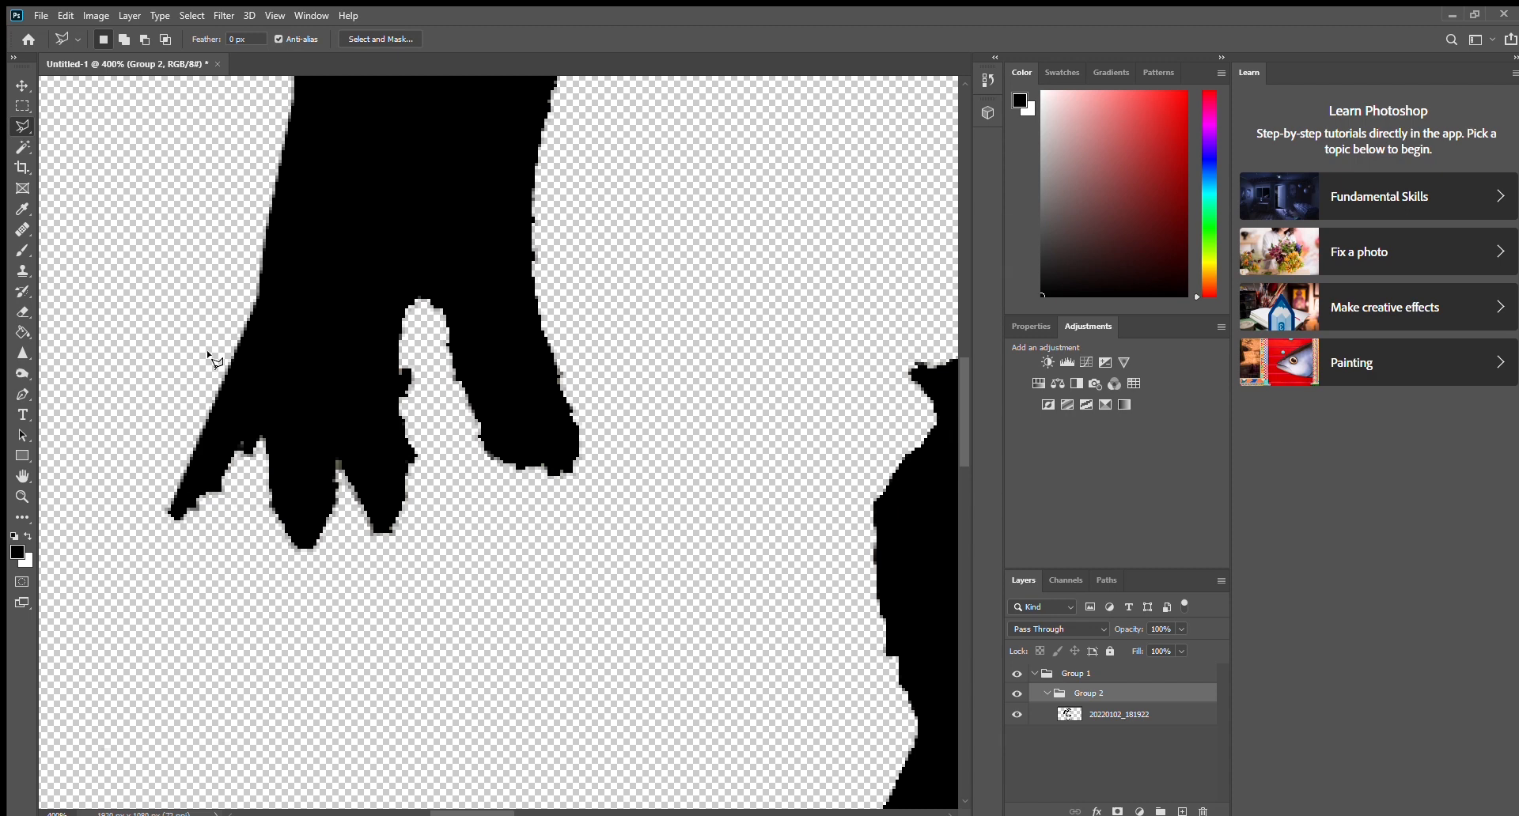
{"action": "scroll", "coordinate": [209, 358], "scroll_direction": "down", "scroll_amount": 3}
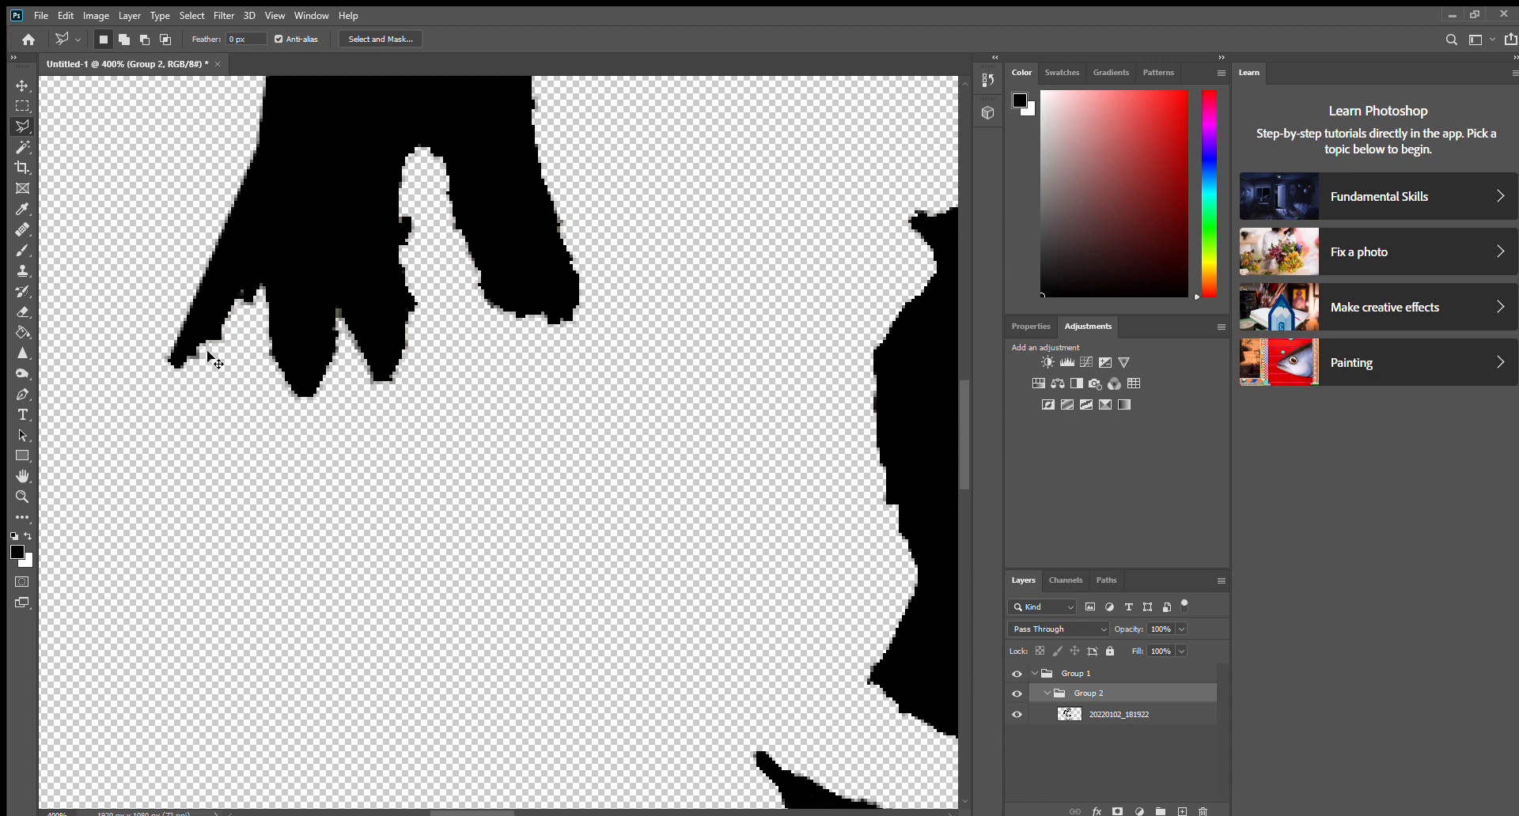
{"action": "scroll", "coordinate": [210, 358], "scroll_direction": "down", "scroll_amount": 5, "text": "alt"}
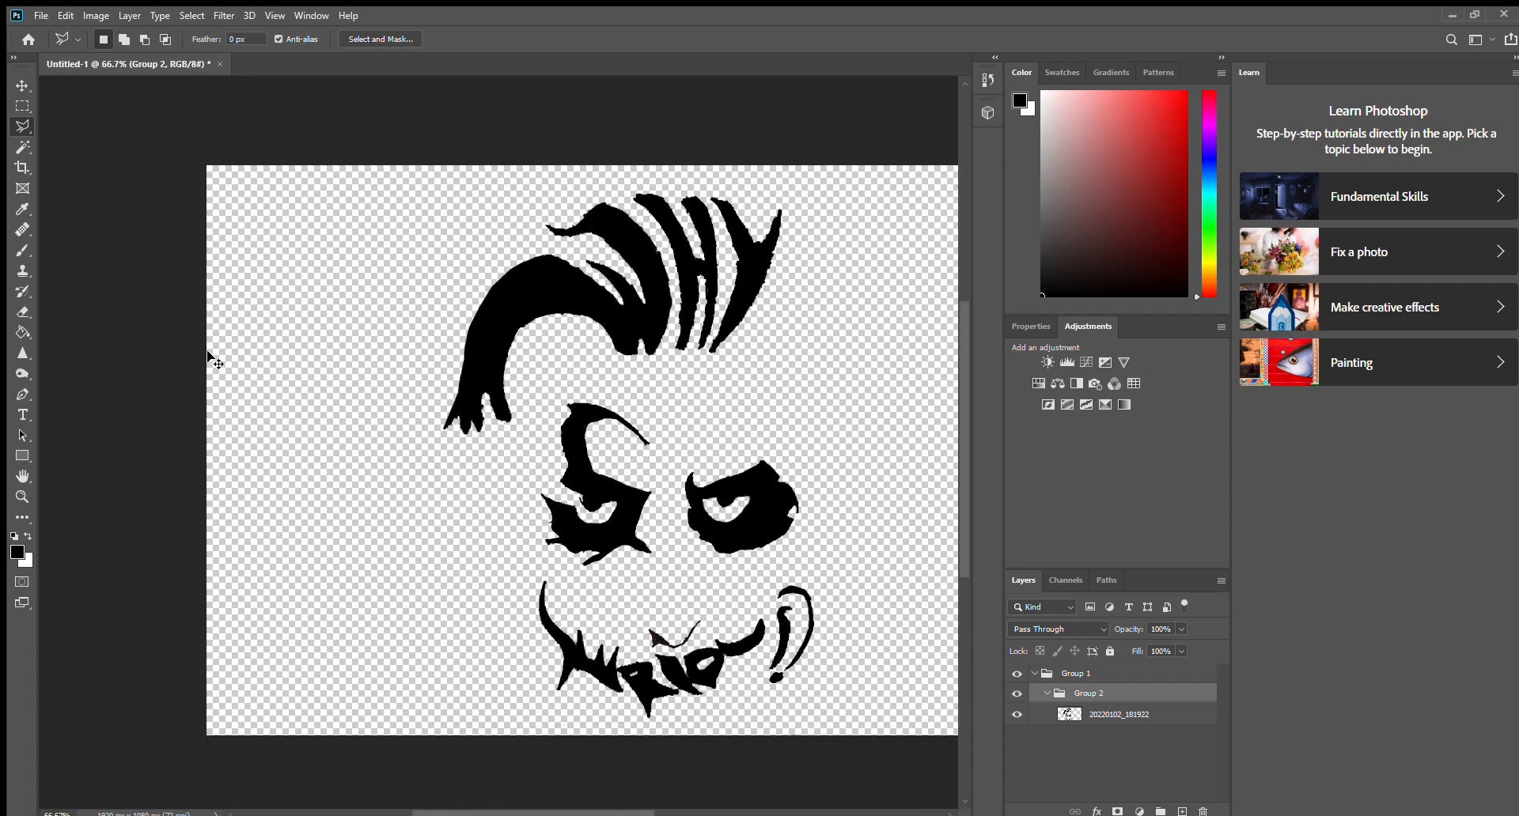
{"action": "scroll", "coordinate": [210, 358], "scroll_direction": "left", "scroll_amount": 3, "text": "ctrl"}
{"action": "scroll", "coordinate": [209, 357], "scroll_direction": "right", "scroll_amount": 4, "text": "ctrl"}
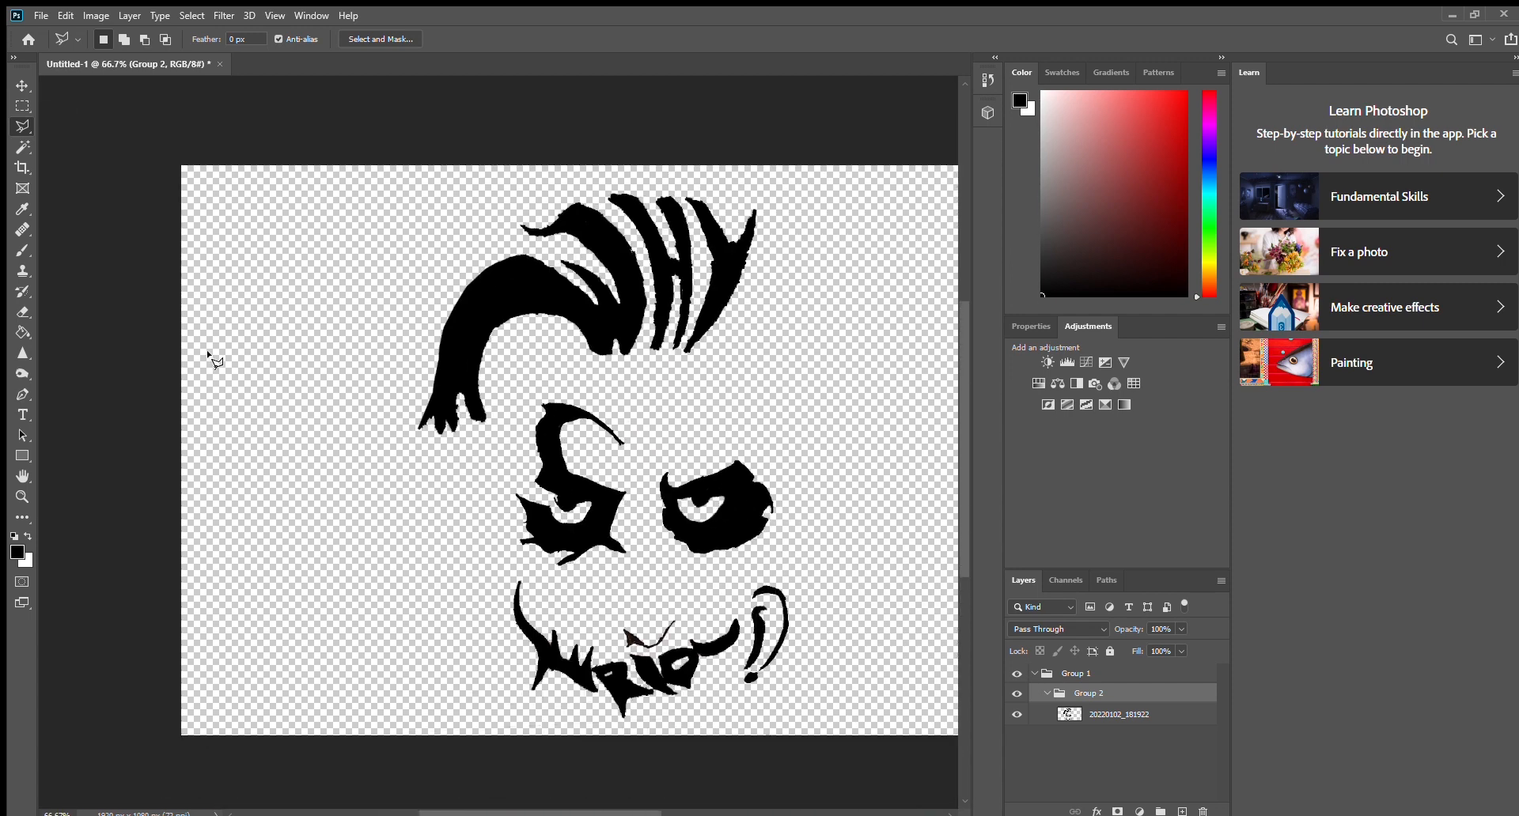
{"action": "scroll", "coordinate": [210, 358], "scroll_direction": "right", "scroll_amount": 1, "text": "ctrl"}
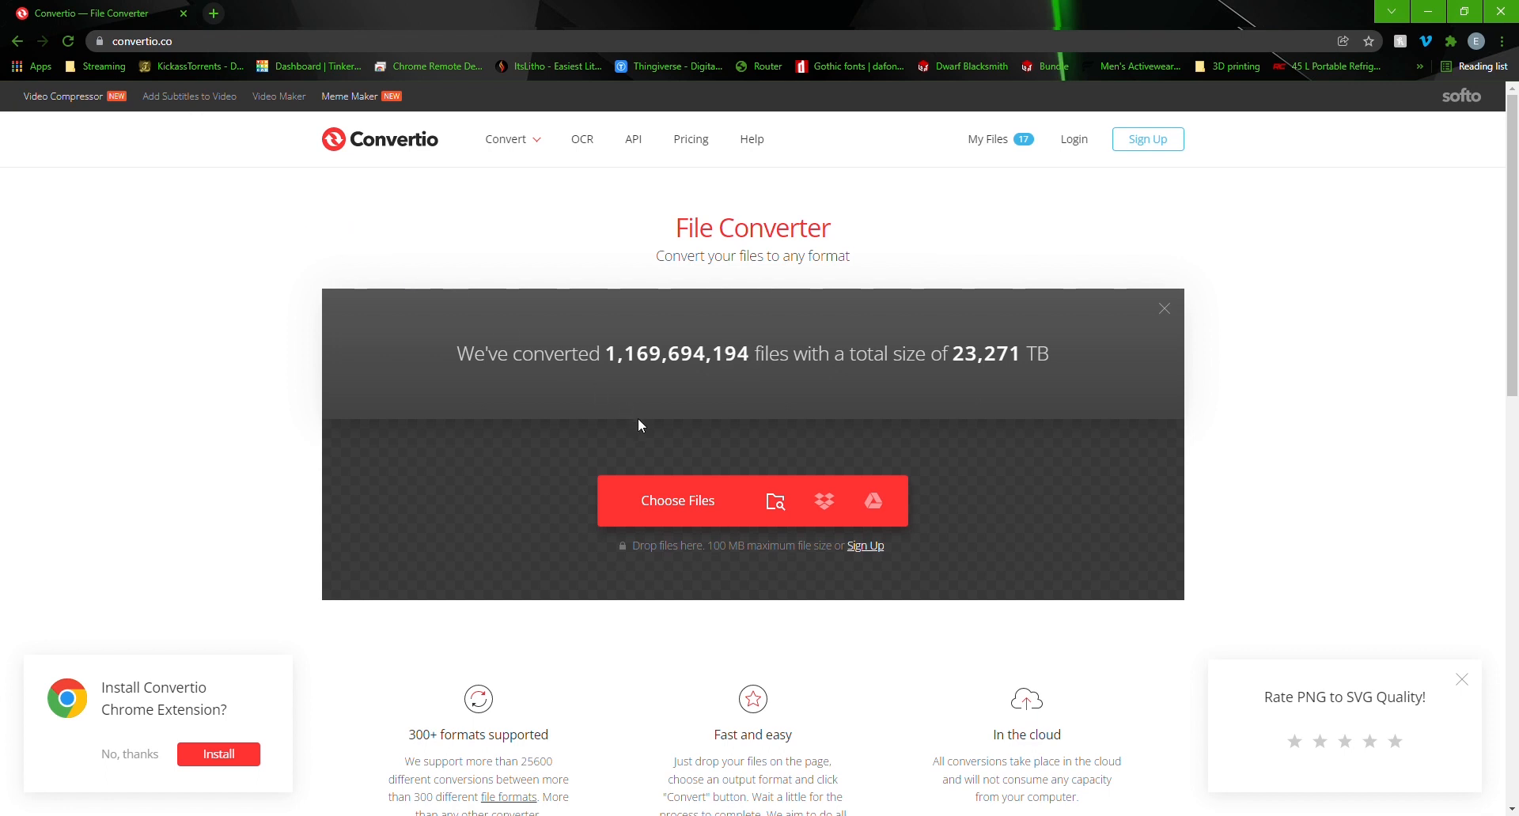
- Switch to the Convertio website, load the file why so serious.png and set its output format to SVG
{"action": "left_click", "coordinate": [777, 504]}
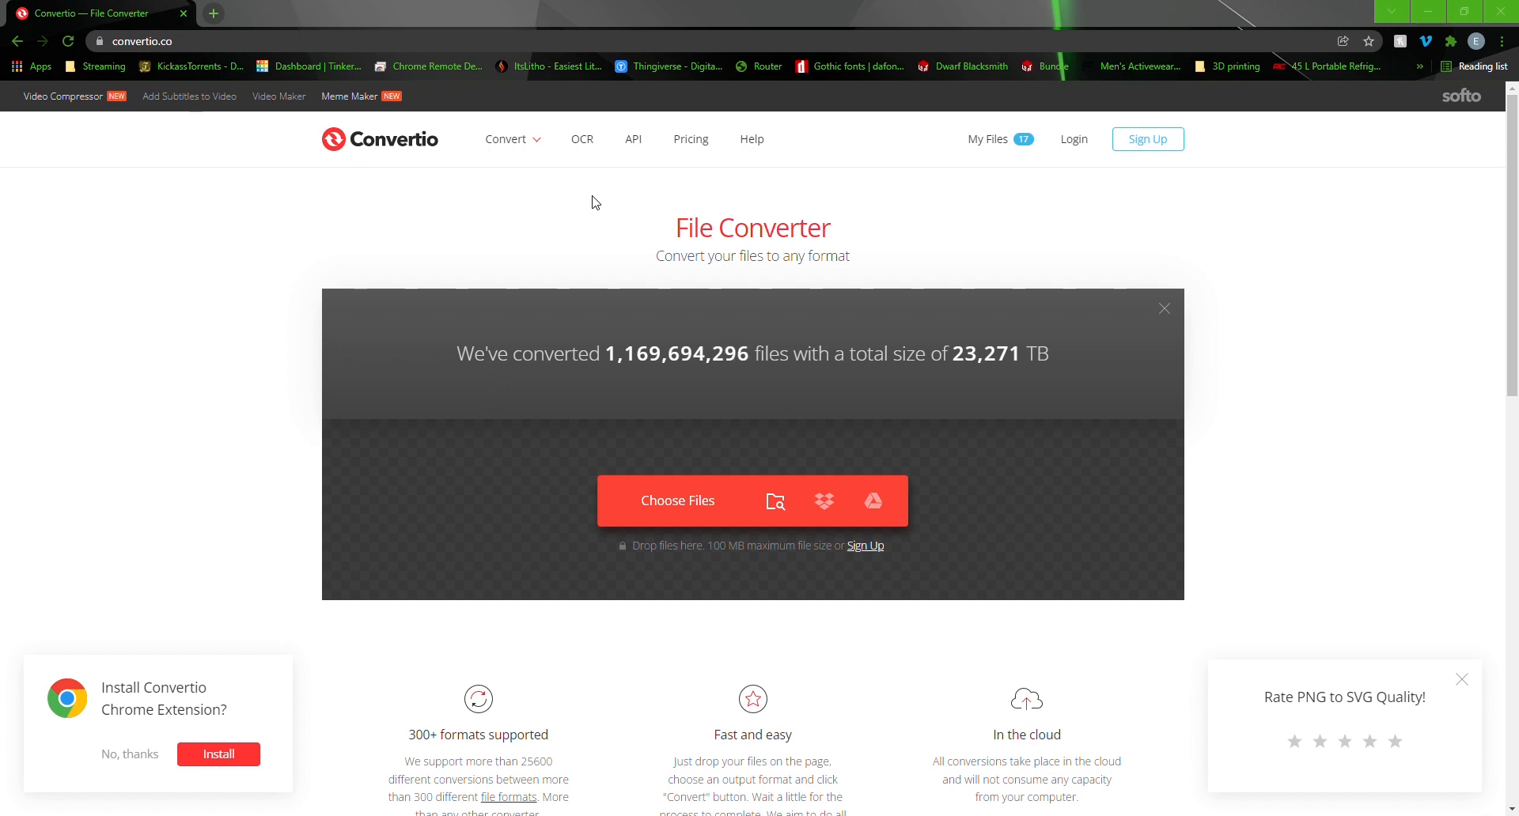
{"action": "left_click", "coordinate": [616, 405]}
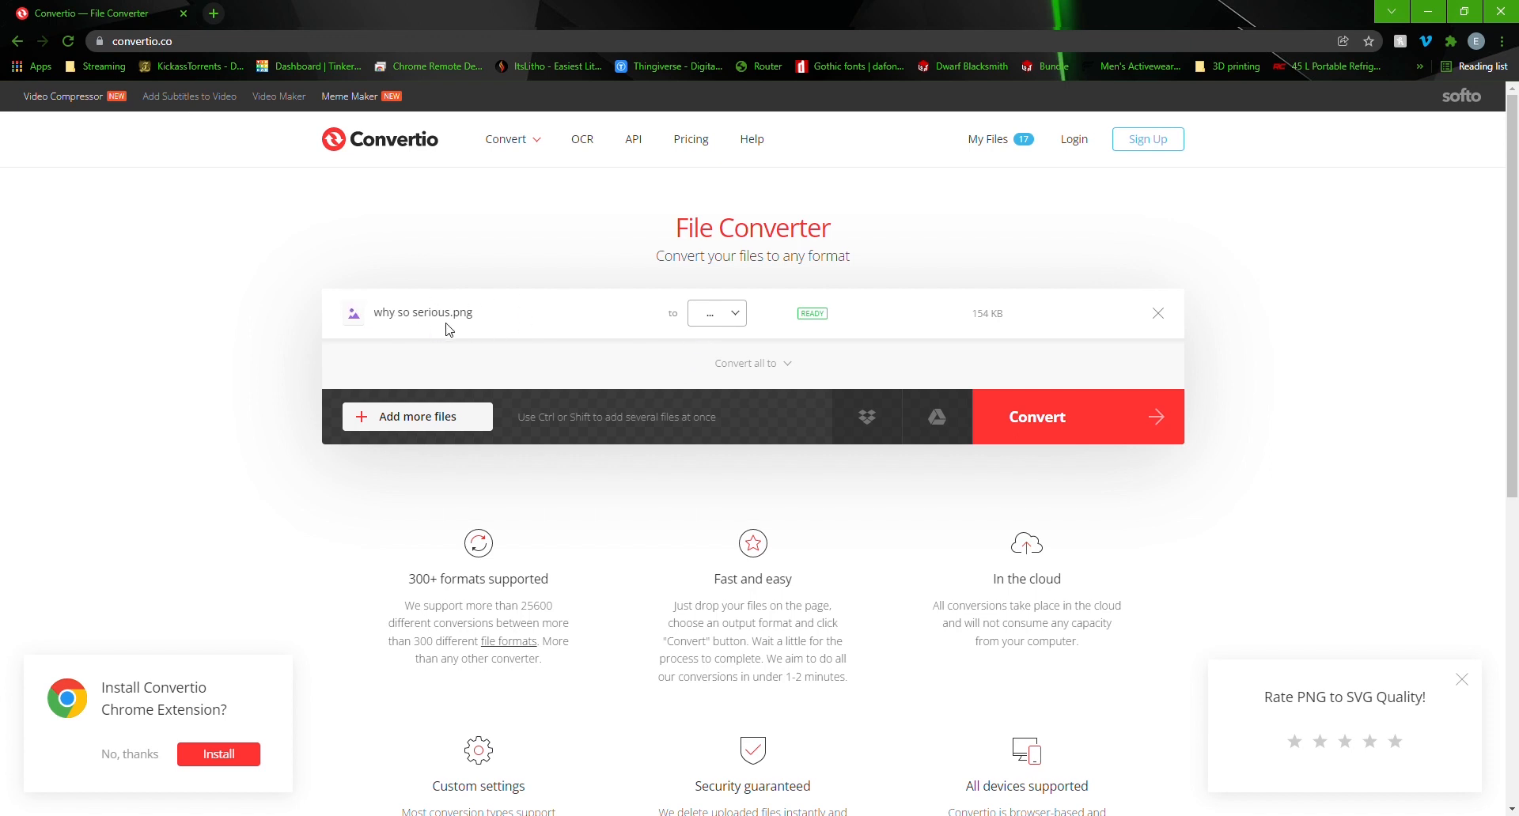
{"action": "left_click", "coordinate": [728, 320]}
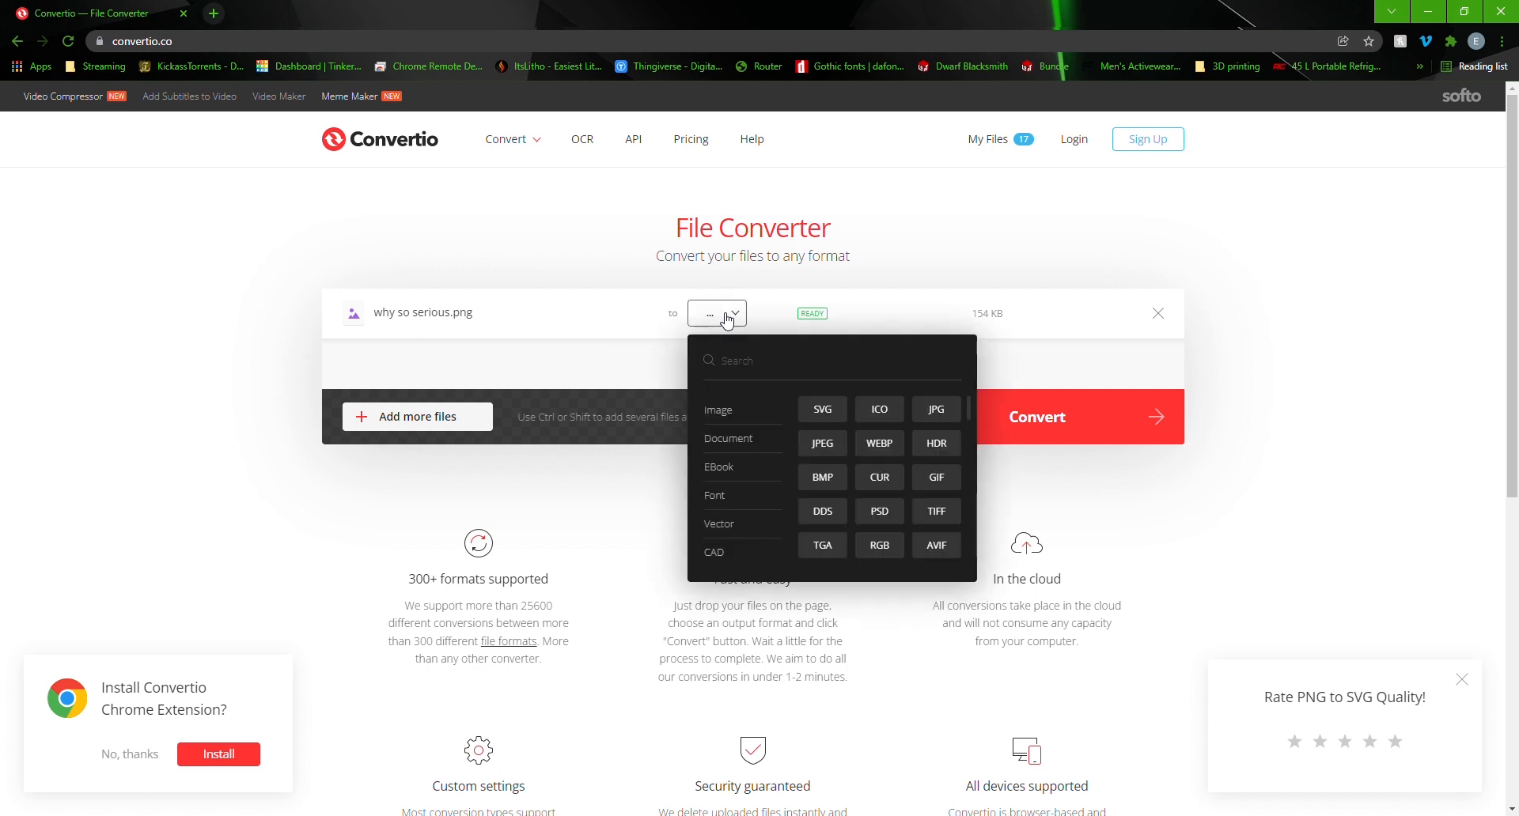
{"action": "left_click", "coordinate": [756, 353]}
{"action": "mouse_move", "coordinate": [736, 445]}
{"action": "mouse_move", "coordinate": [732, 525]}
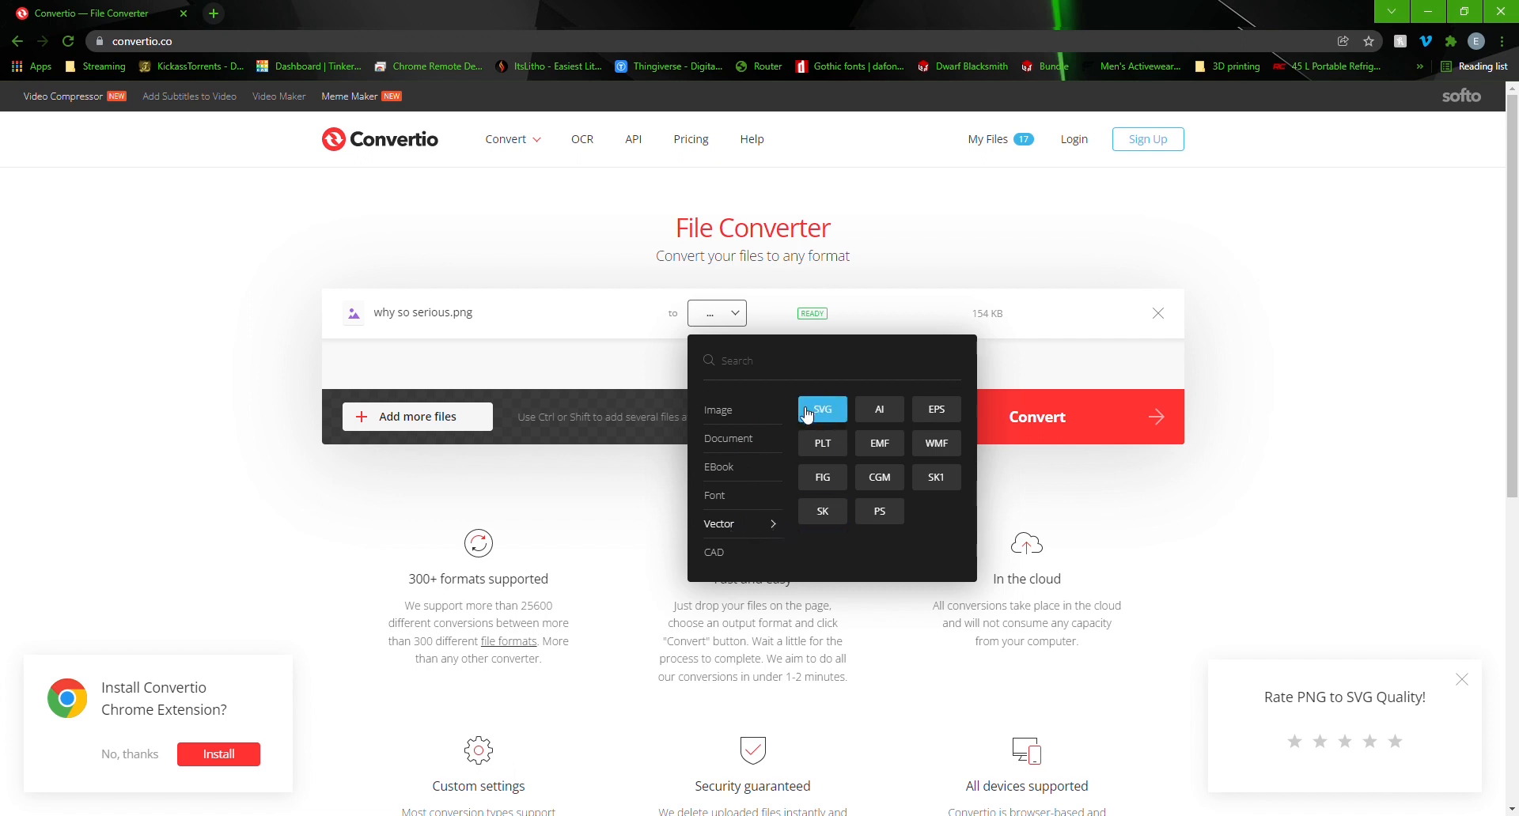
{"action": "mouse_move", "coordinate": [773, 417]}
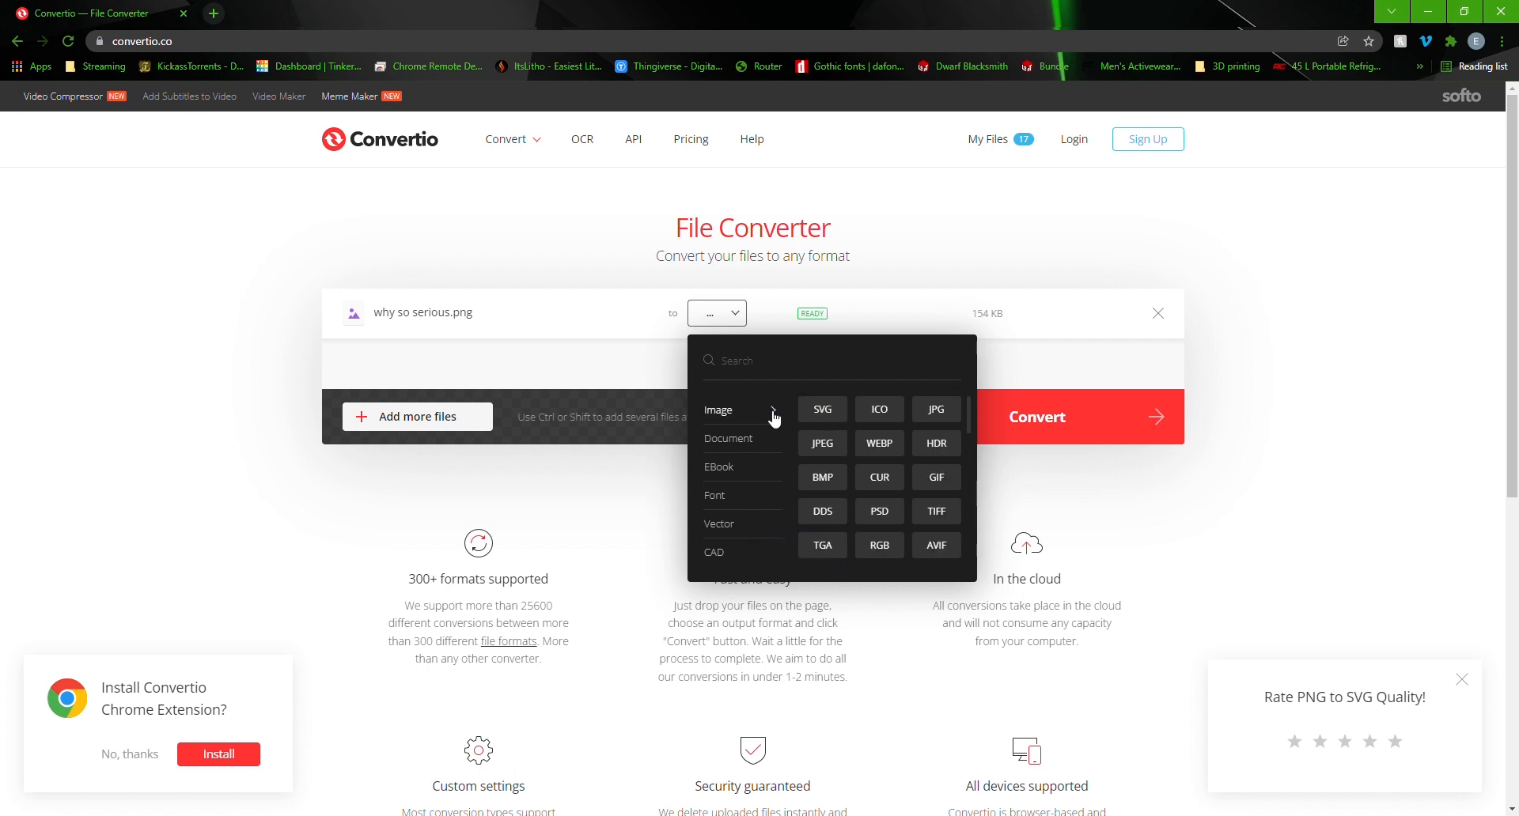
{"action": "left_click", "coordinate": [822, 411]}
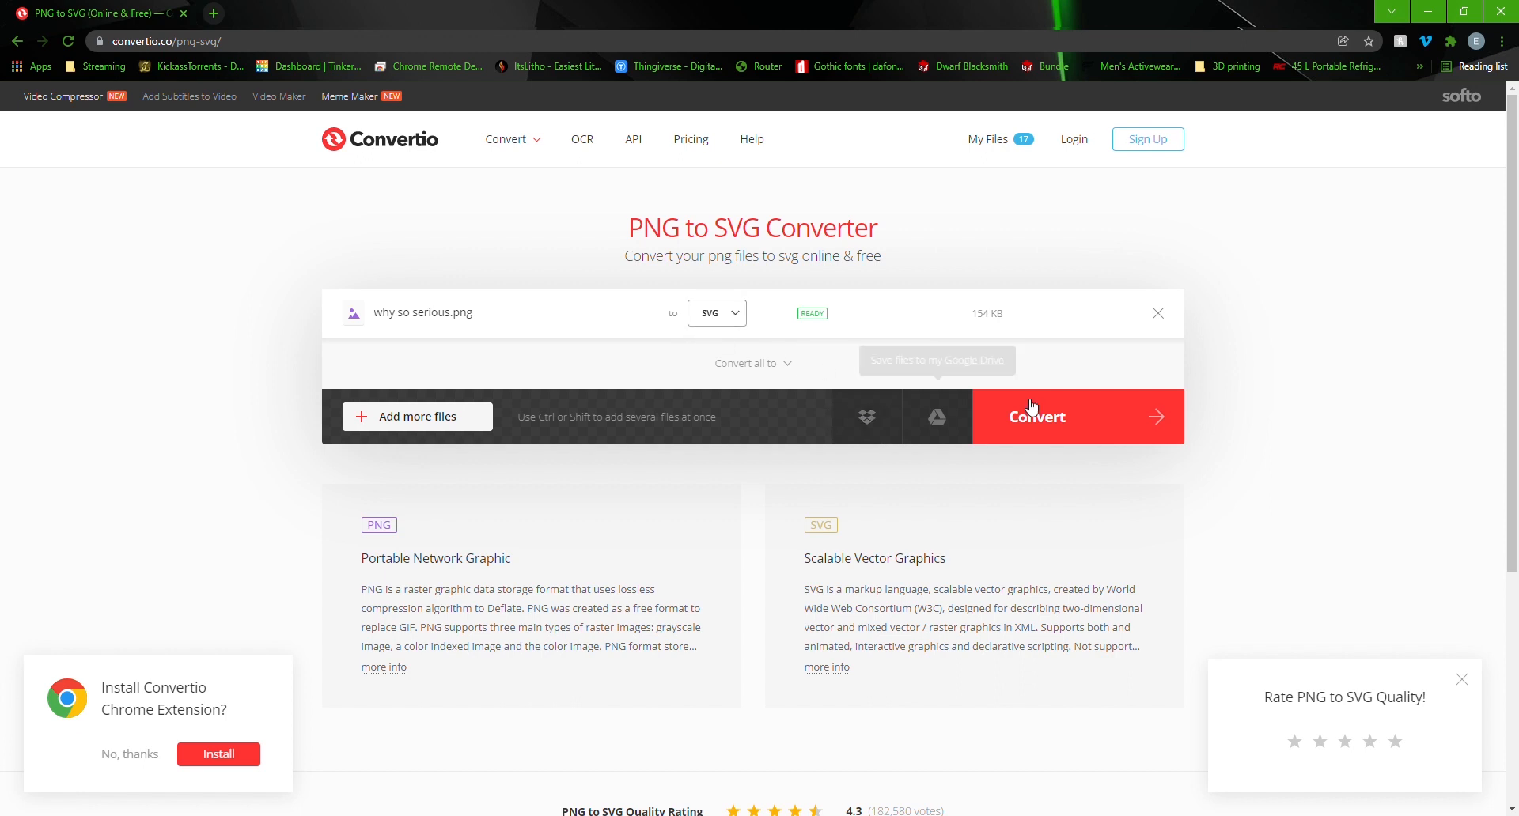
- Convert why so serious.png and download the resulting SVG file
{"action": "left_click", "coordinate": [1076, 437]}
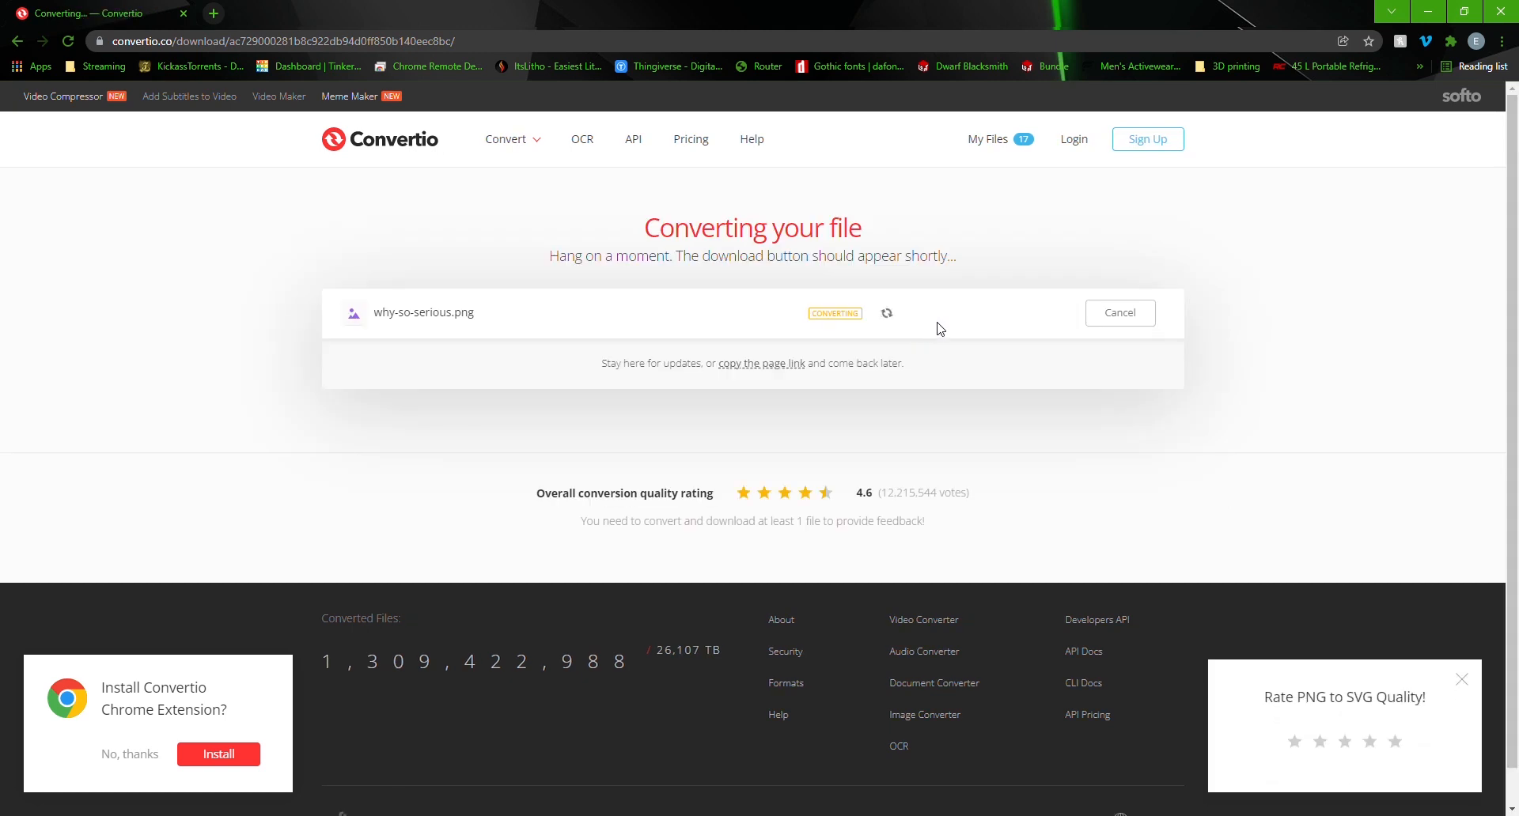
{"action": "left_click", "coordinate": [1131, 318]}
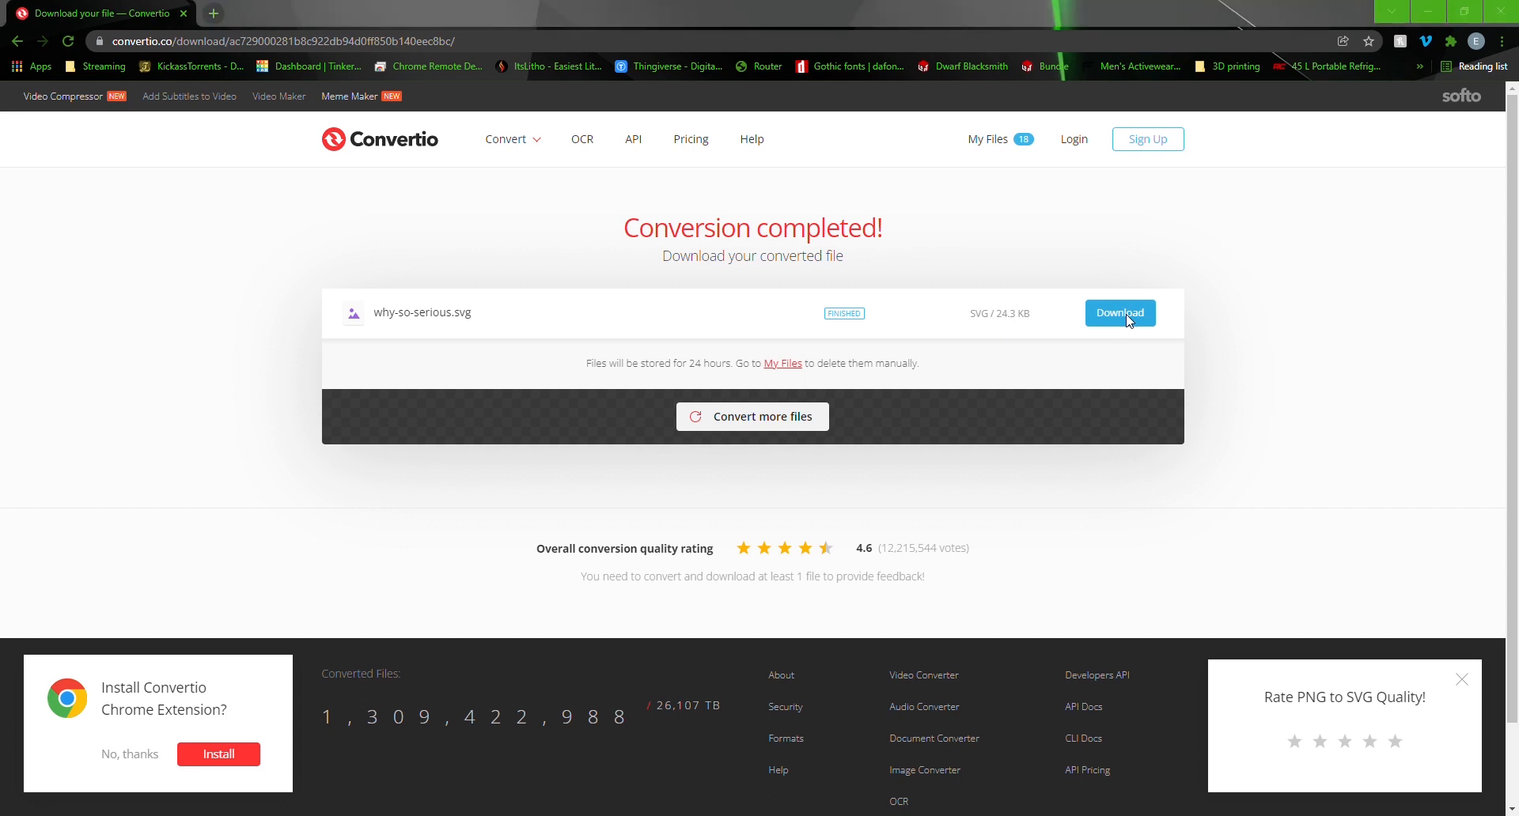
- Save the converted why-so-serious.svg, switch to the Tinkercad dashboard and create a new 3D design
{"action": "key", "text": "Return"}
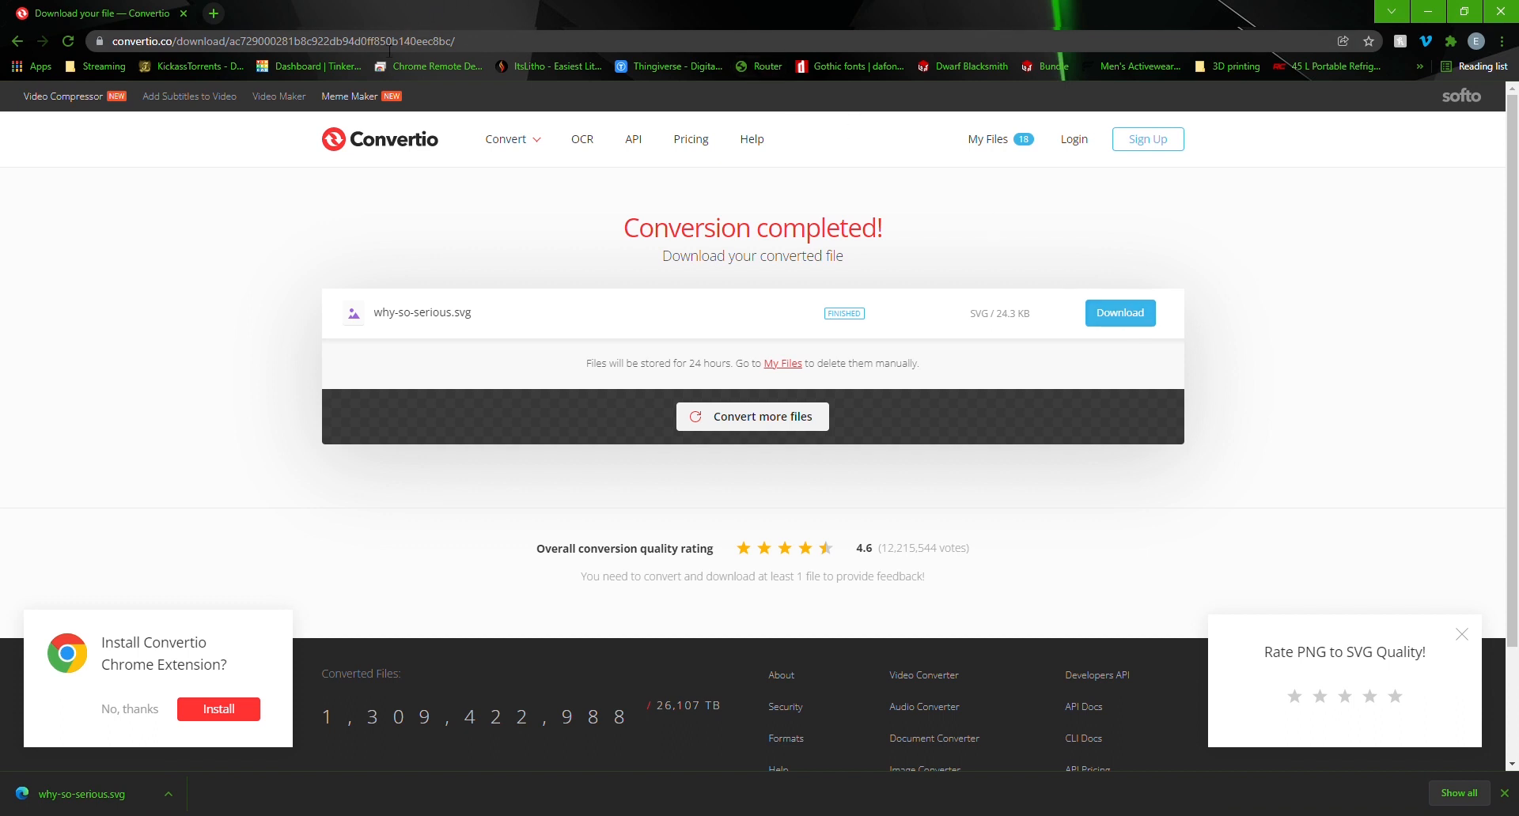
{"action": "left_click", "coordinate": [350, 69]}
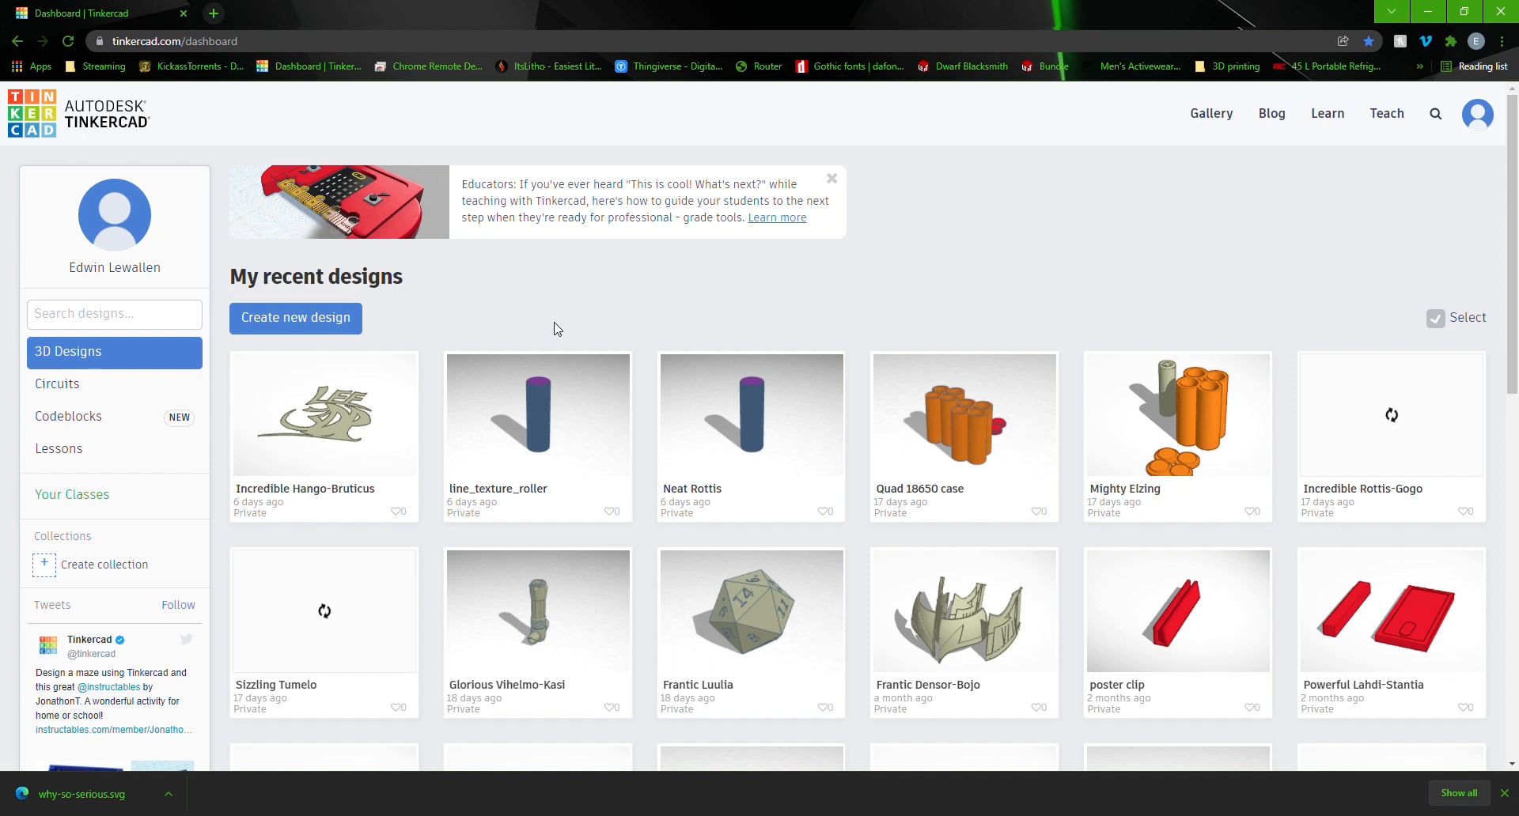
{"action": "scroll", "coordinate": [866, 317], "scroll_direction": "down", "scroll_amount": 1}
{"action": "scroll", "coordinate": [866, 317], "scroll_direction": "down", "scroll_amount": 4}
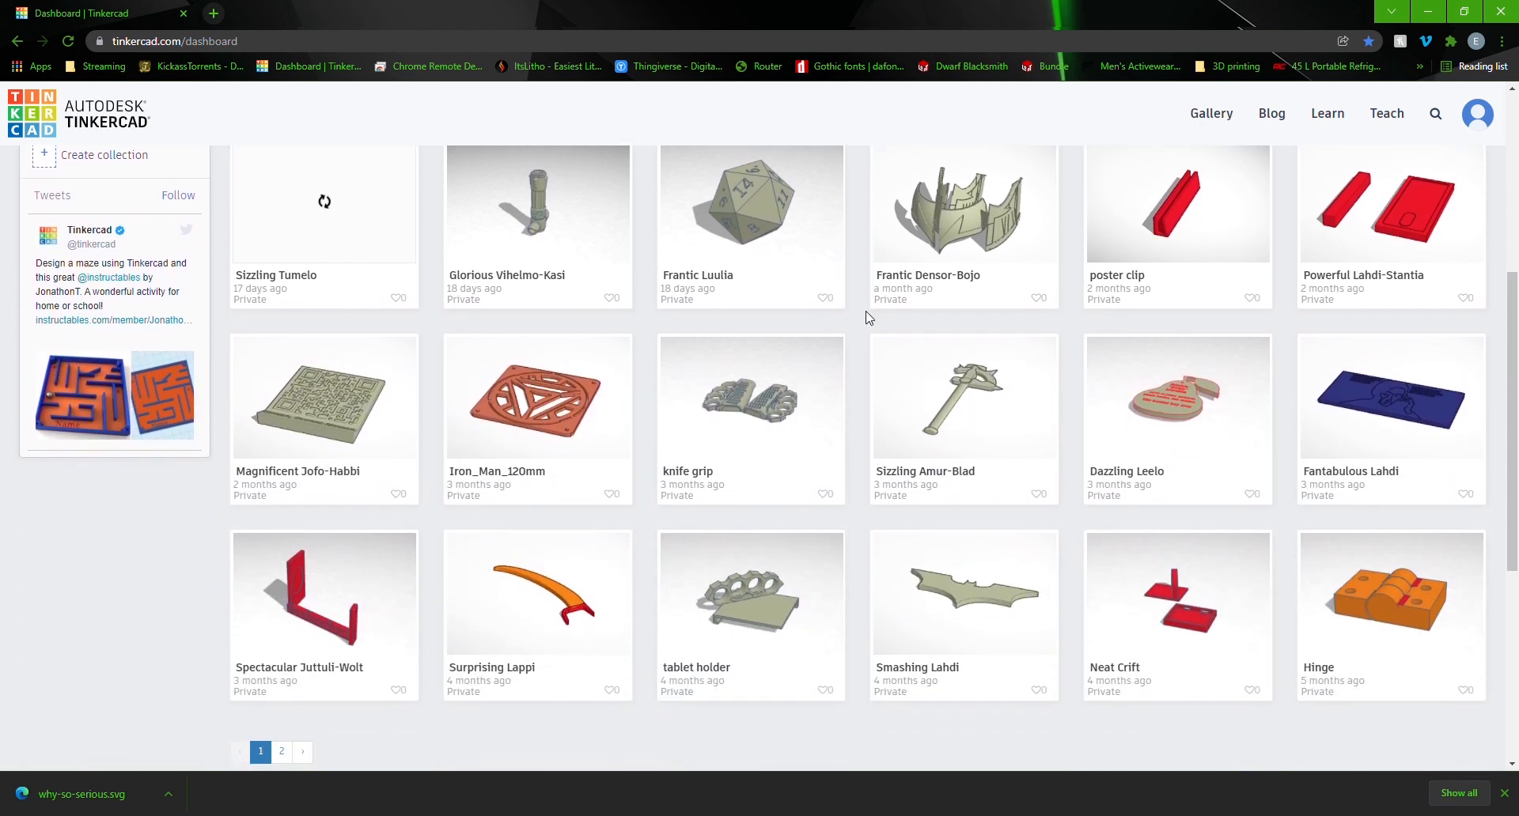
{"action": "scroll", "coordinate": [866, 316], "scroll_direction": "up", "scroll_amount": 5}
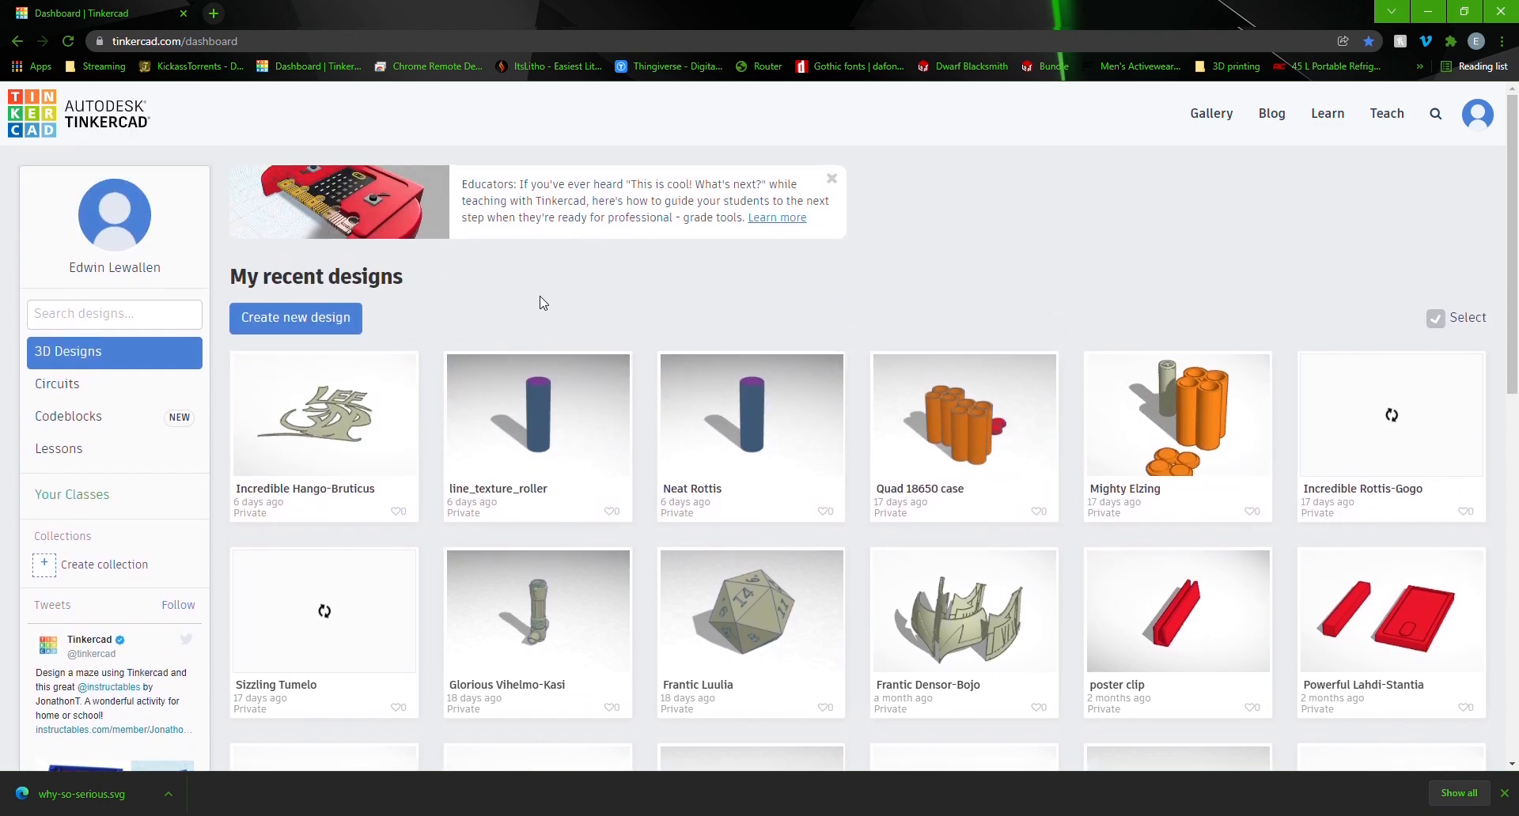
{"action": "scroll", "coordinate": [541, 301], "scroll_direction": "down", "scroll_amount": 4}
{"action": "scroll", "coordinate": [540, 296], "scroll_direction": "up", "scroll_amount": 4}
{"action": "left_click", "coordinate": [341, 320]}
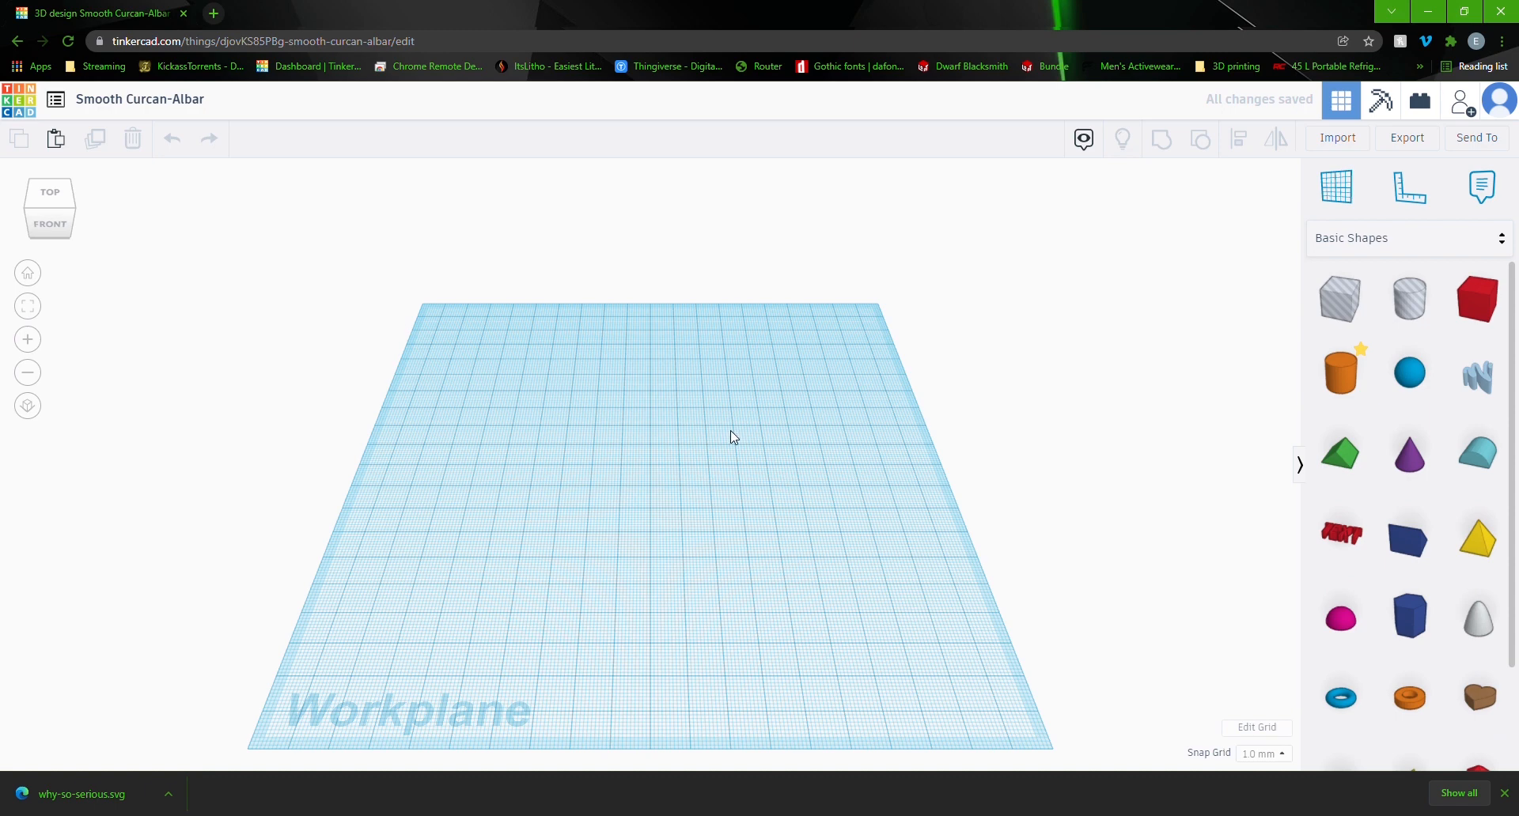
- Import the downloaded why-so-serious.svg into the design, centred on the artboard, with its width set to 200
{"action": "left_click", "coordinate": [1345, 151]}
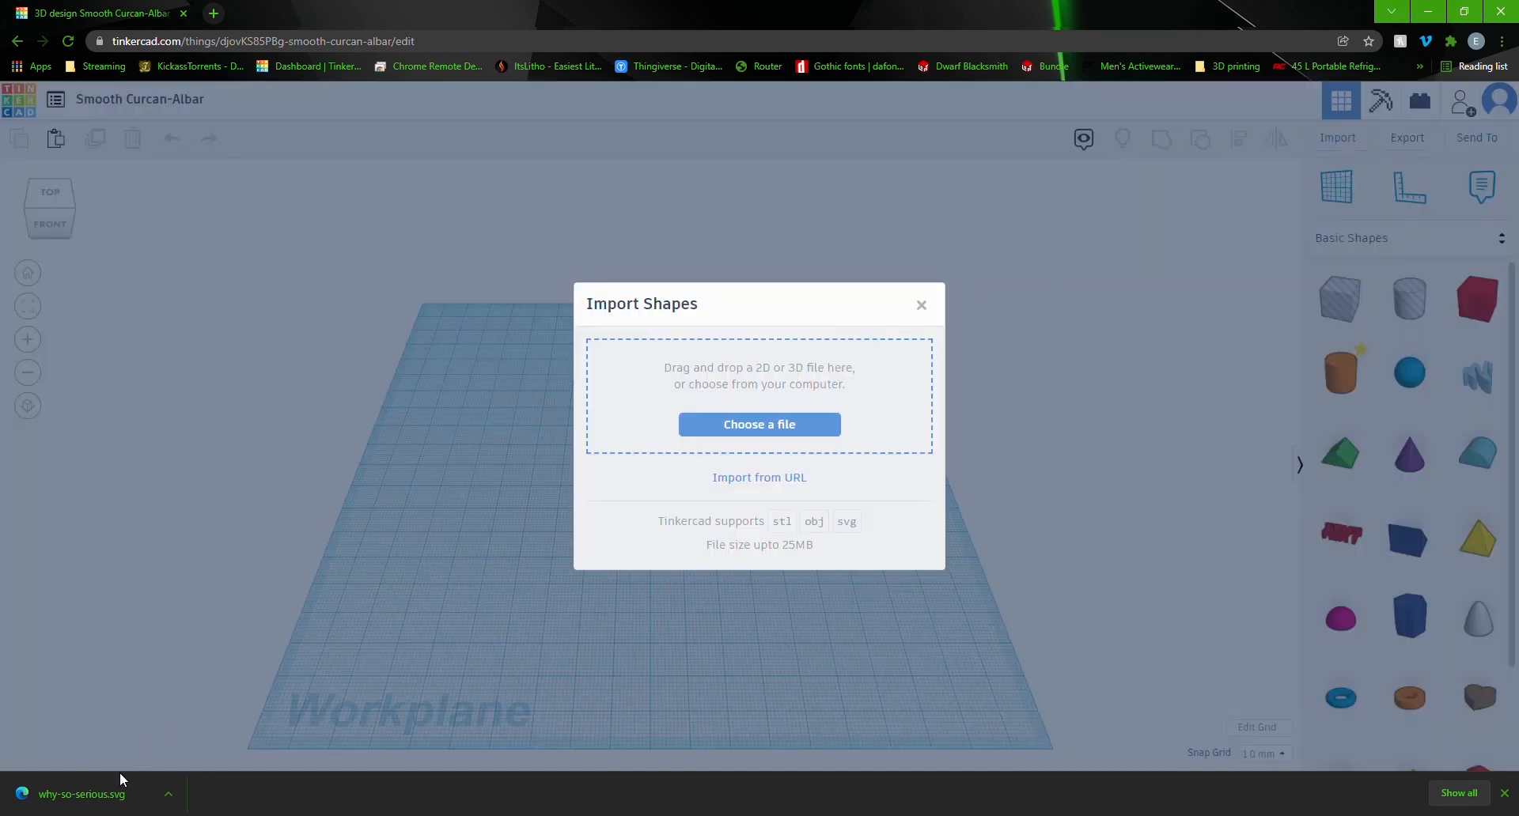
{"action": "left_click_drag", "start_coordinate": [112, 781], "coordinate": [351, 624]}
{"action": "left_click_drag", "start_coordinate": [445, 549], "coordinate": [736, 378]}
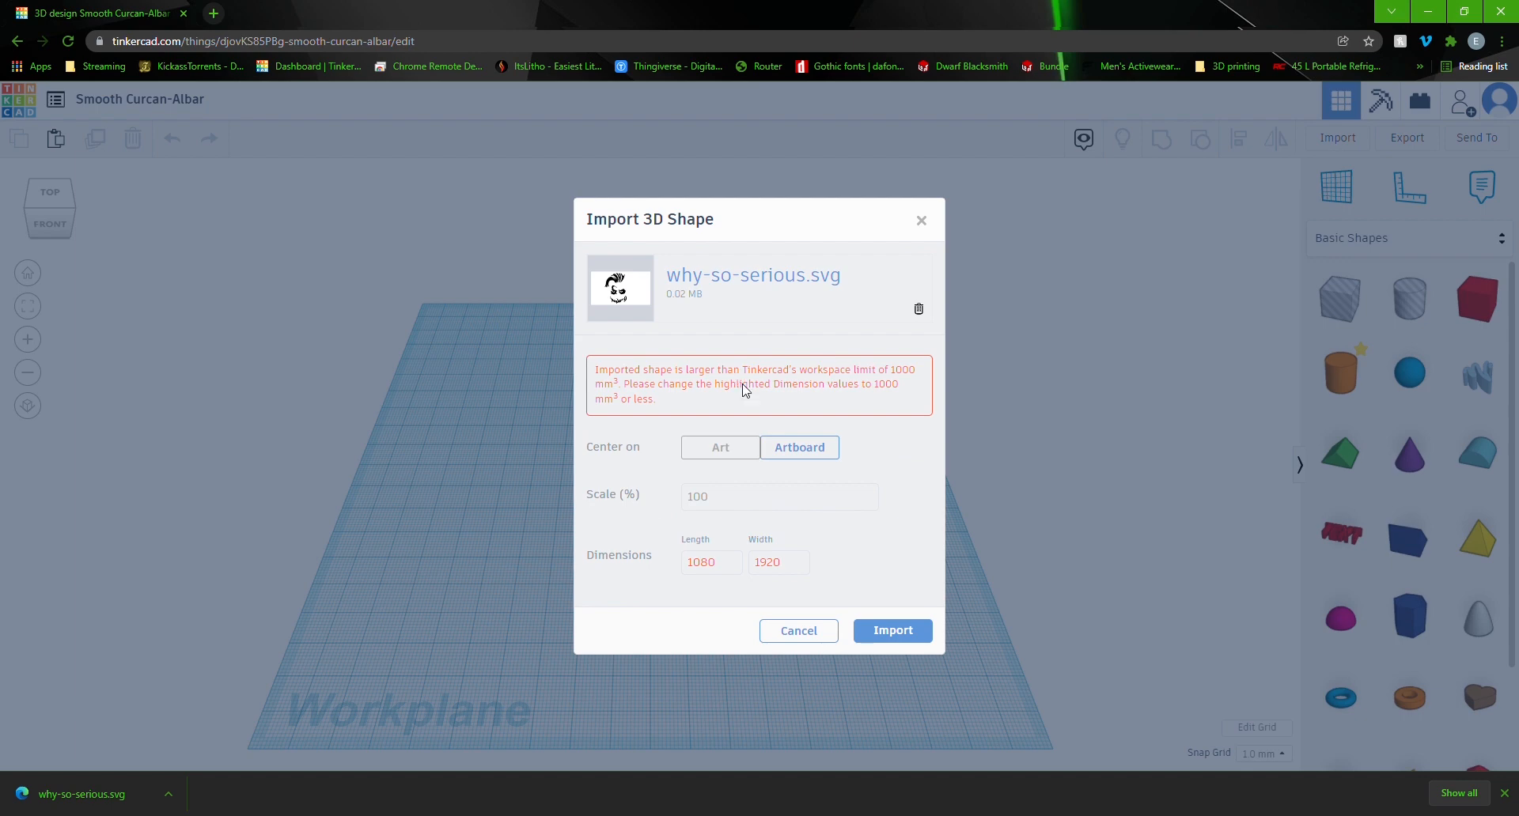
{"action": "left_click", "coordinate": [732, 575]}
{"action": "left_click", "coordinate": [769, 582]}
{"action": "double_click", "coordinate": [772, 564]}
{"action": "type", "text": "200"}
{"action": "left_click", "coordinate": [825, 564]}
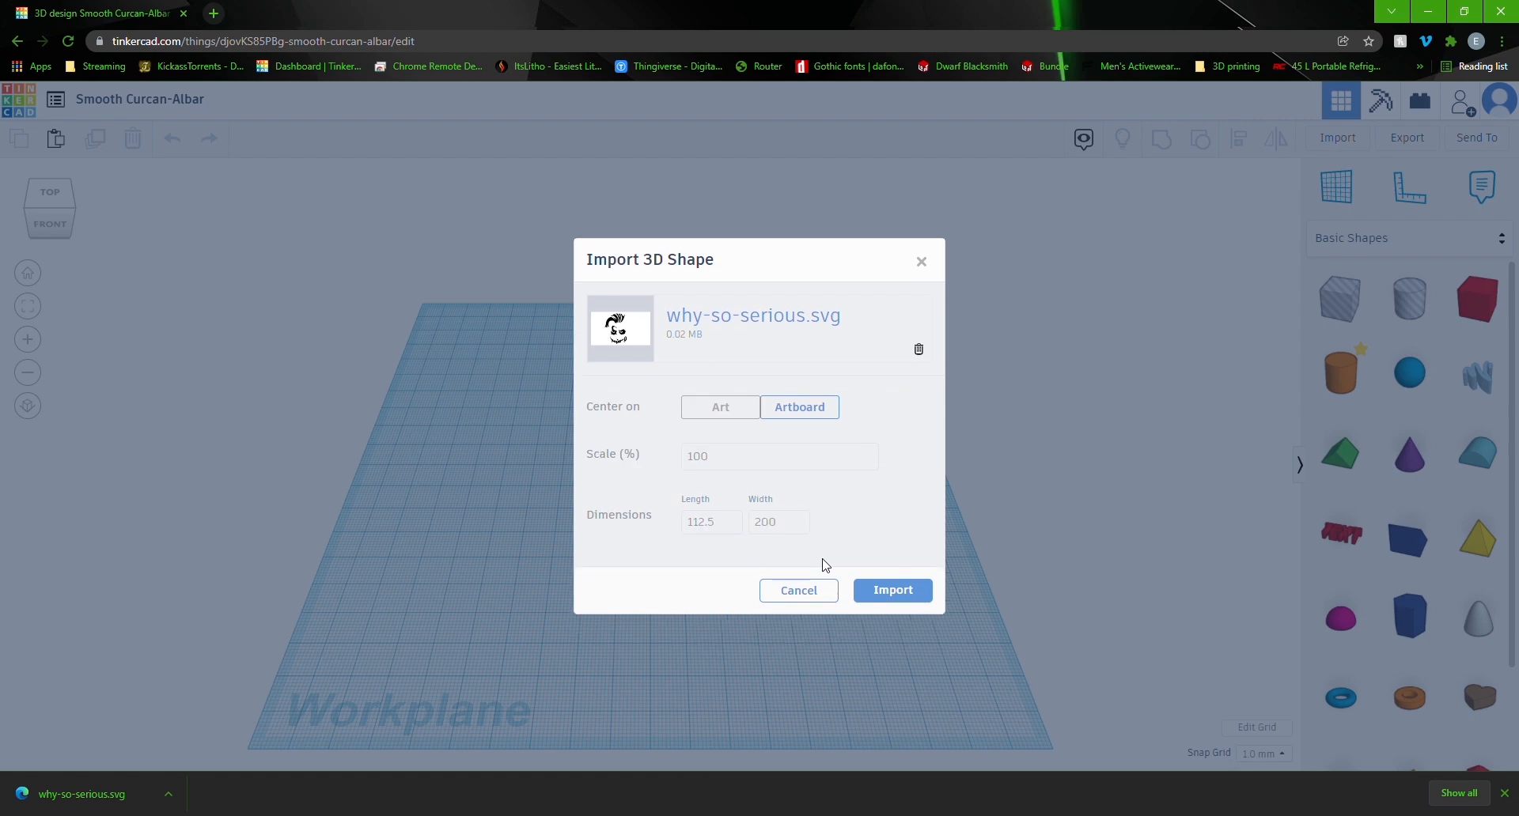
{"action": "left_click", "coordinate": [902, 590]}
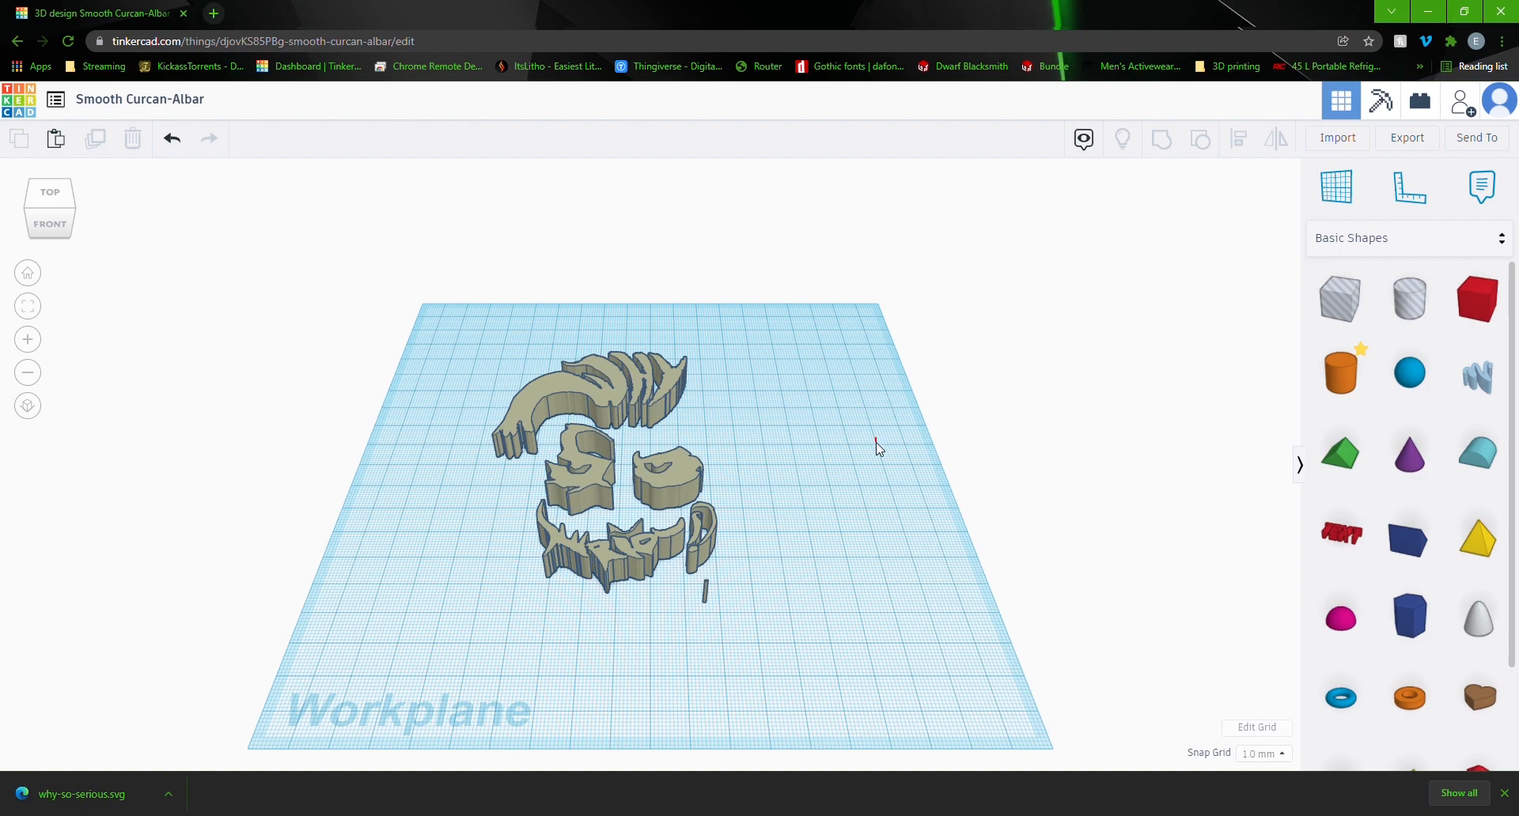
- Place a hole box over the stray sliver below the smile and group it with the face to cut the sliver away
{"action": "right_click_drag", "start_coordinate": [889, 495], "coordinate": [870, 552]}
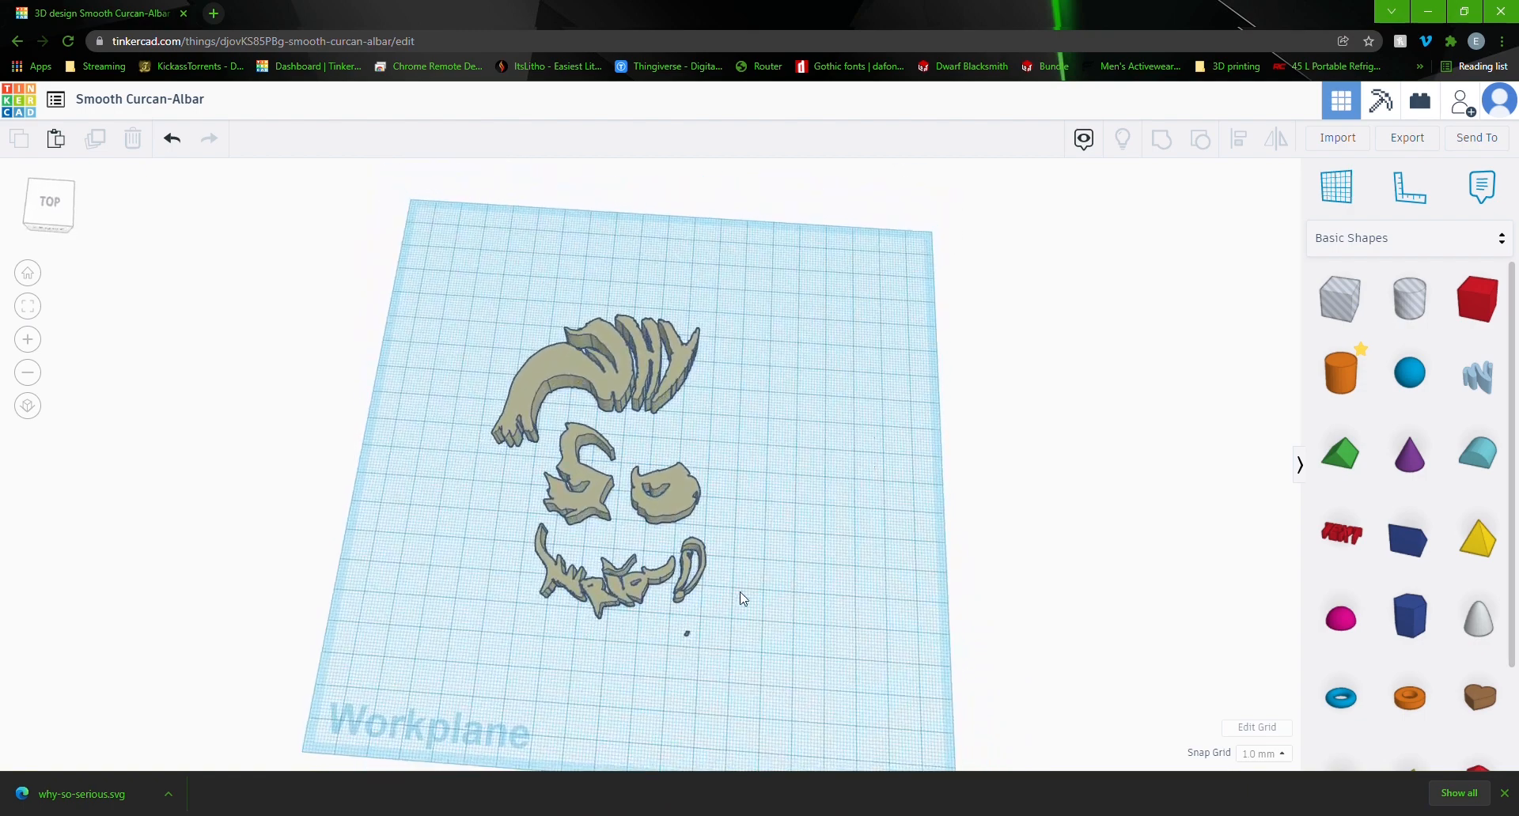
{"action": "right_click_drag", "start_coordinate": [715, 643], "coordinate": [757, 590]}
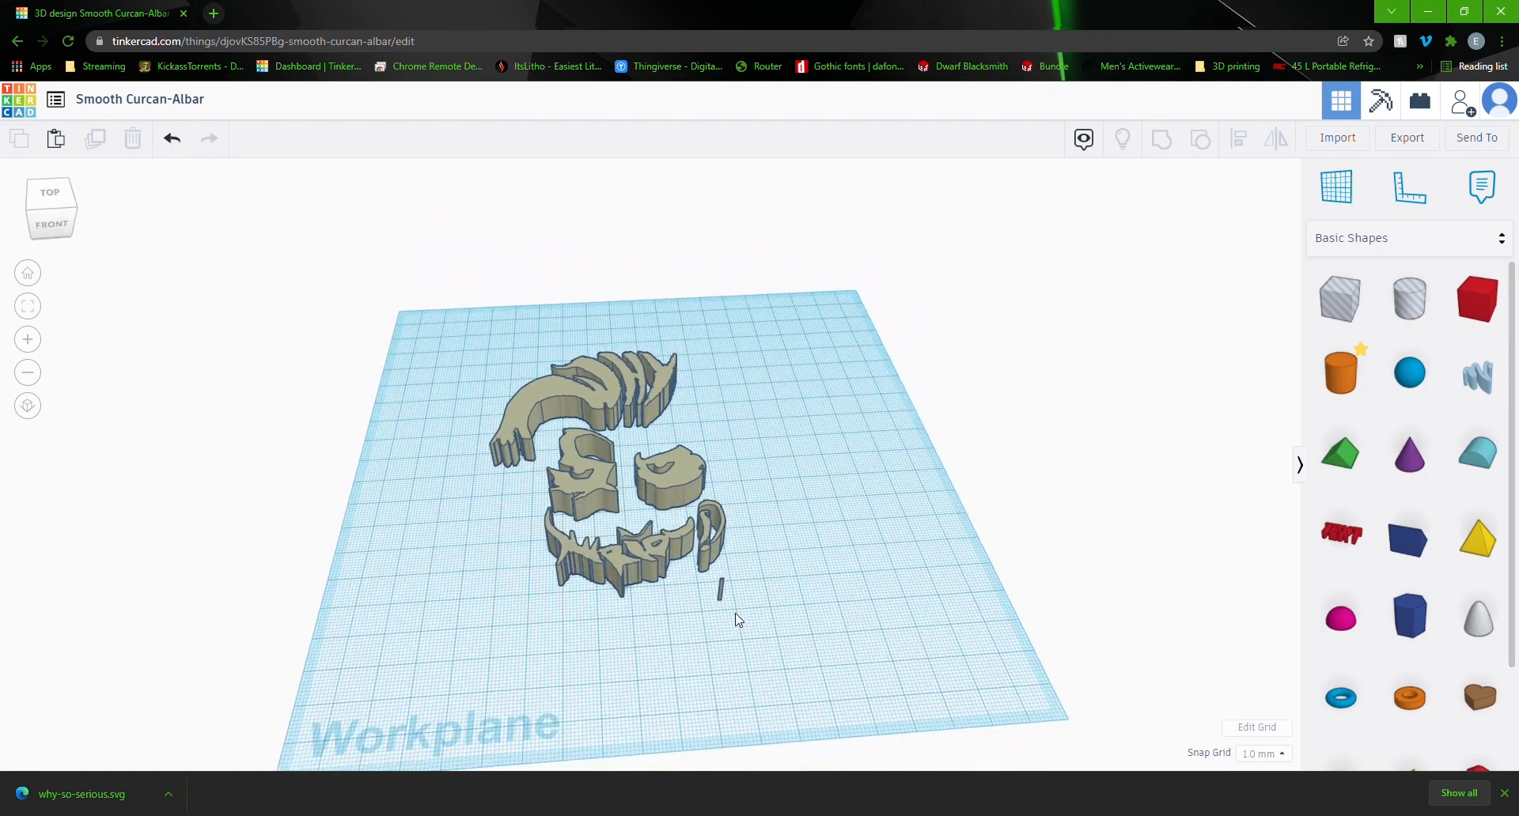
{"action": "scroll", "coordinate": [757, 589], "scroll_direction": "up", "scroll_amount": 5}
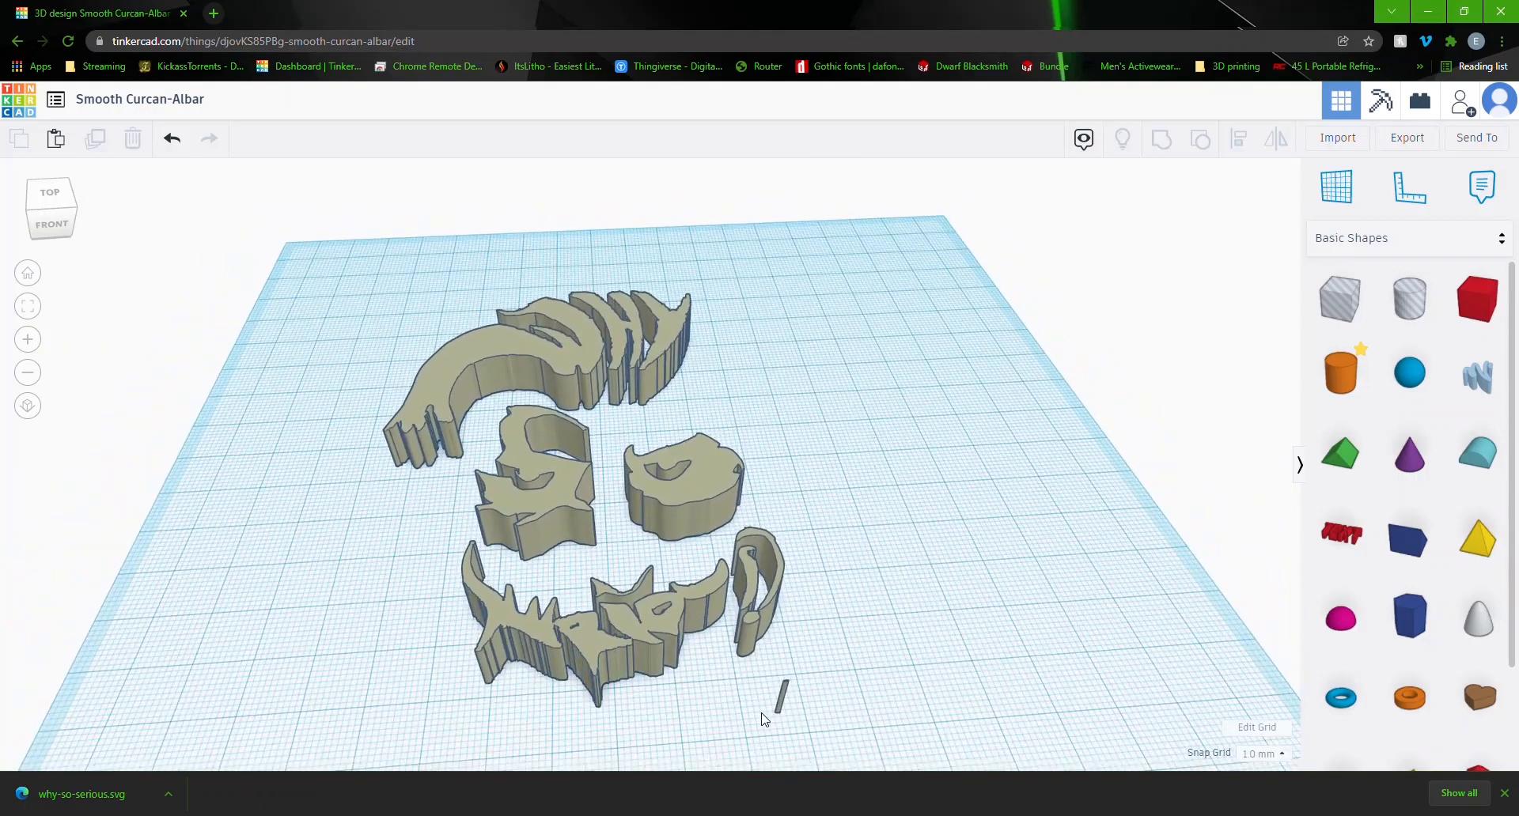
{"action": "middle_click_drag", "start_coordinate": [763, 717], "coordinate": [766, 496]}
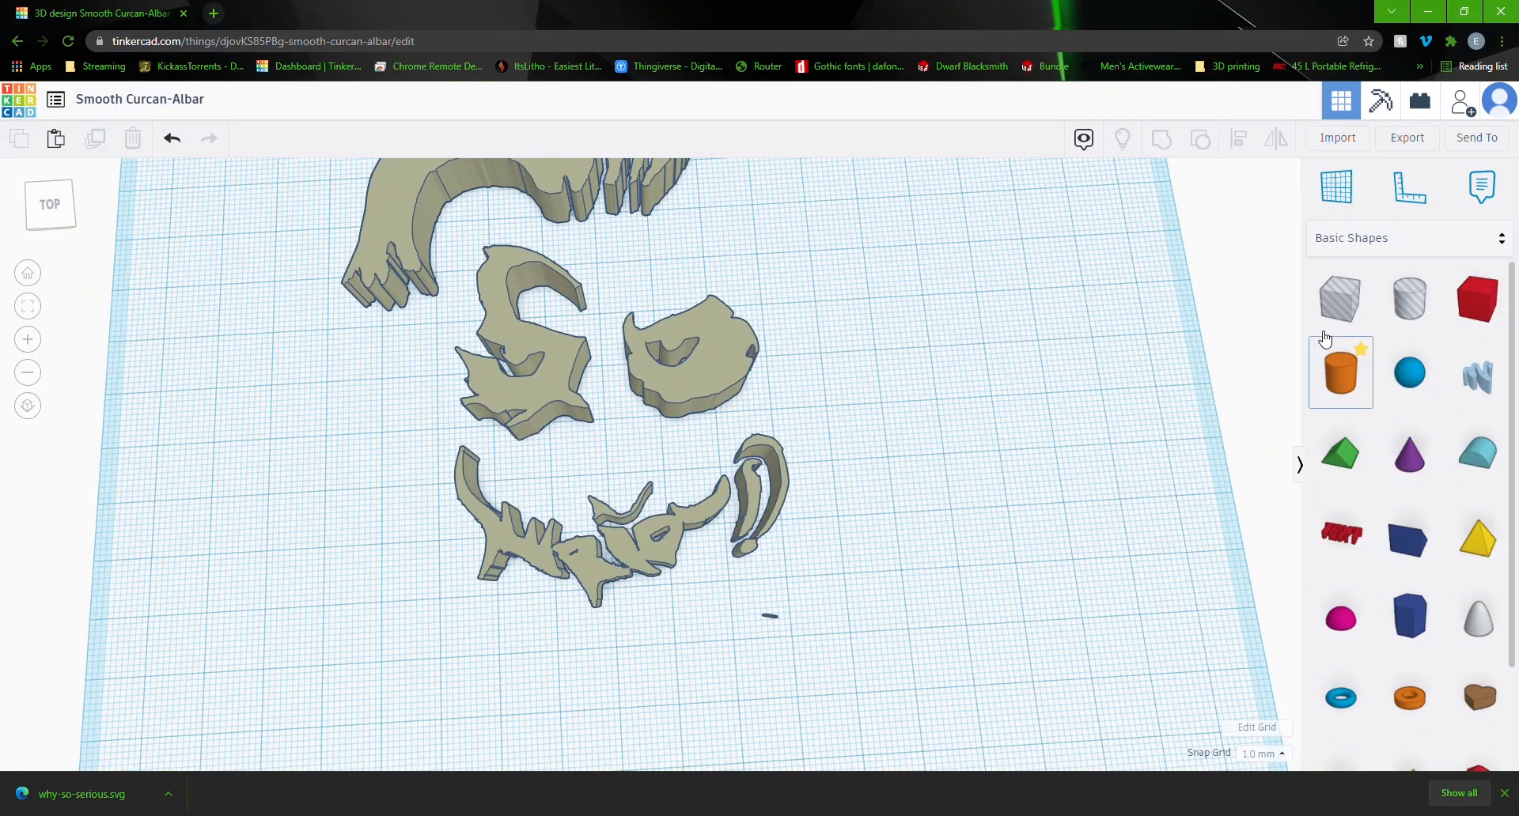
{"action": "left_click_drag", "start_coordinate": [1339, 299], "coordinate": [795, 661]}
{"action": "left_click_drag", "start_coordinate": [954, 434], "coordinate": [441, 767]}
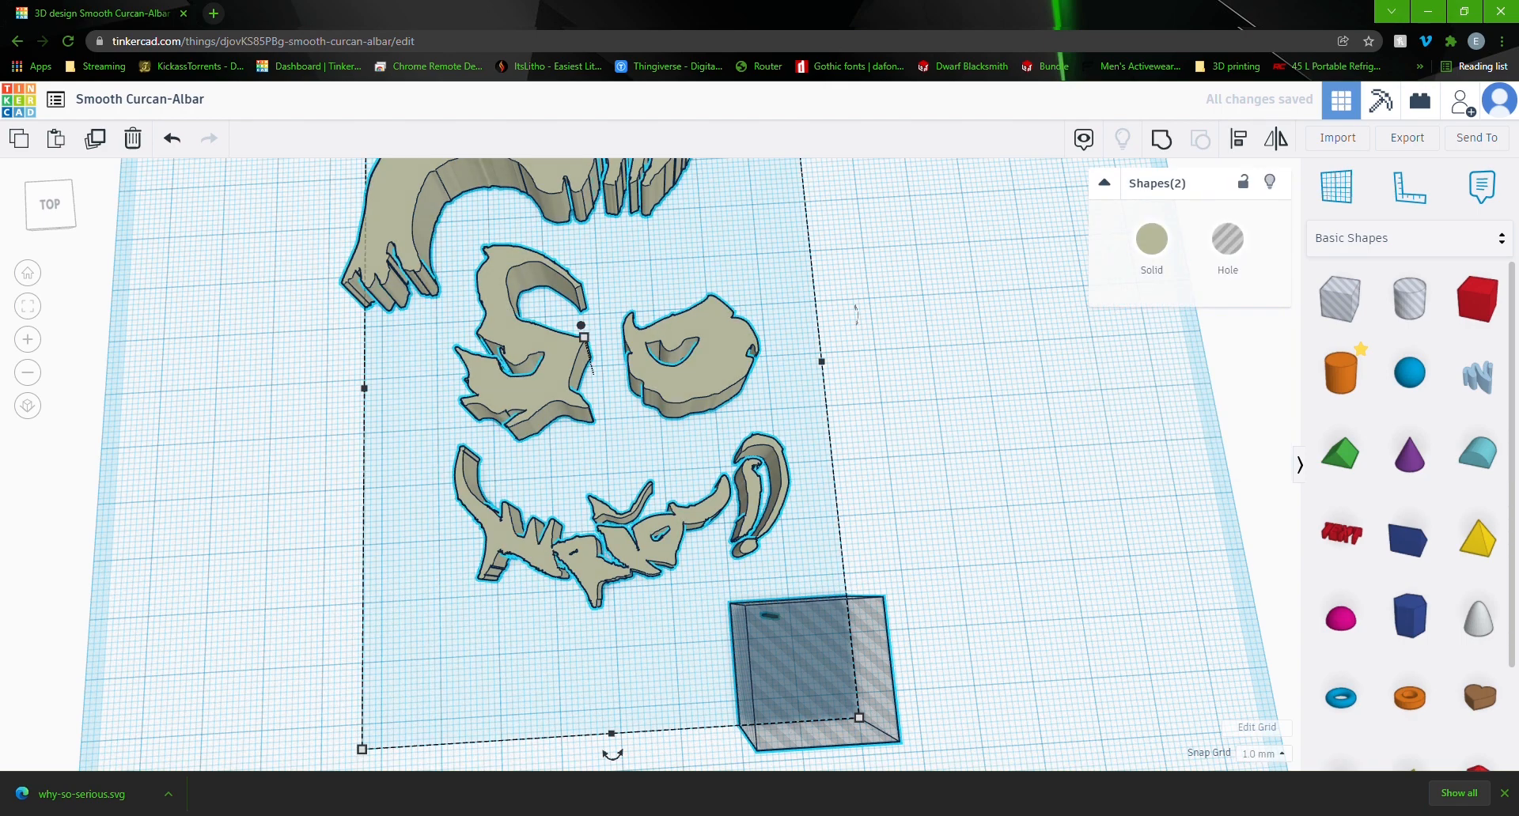
{"action": "key", "text": "ctrl+g"}
{"action": "left_click", "coordinate": [968, 550]}
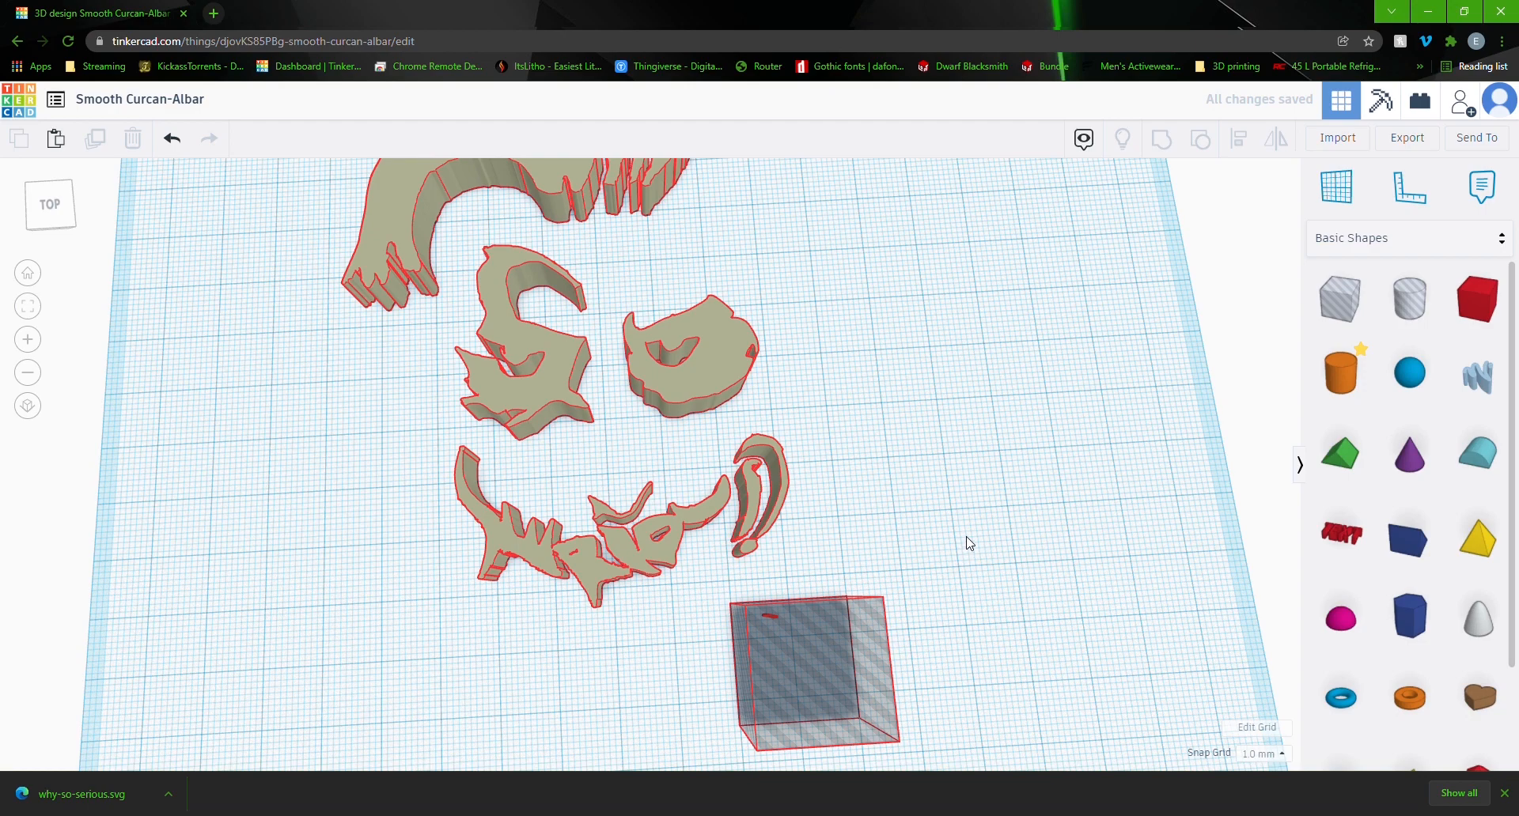
- Examine the extruded hair, eyes and mouth pieces from above, up close and from a low angle
{"action": "right_click_drag", "start_coordinate": [899, 380], "coordinate": [937, 484]}
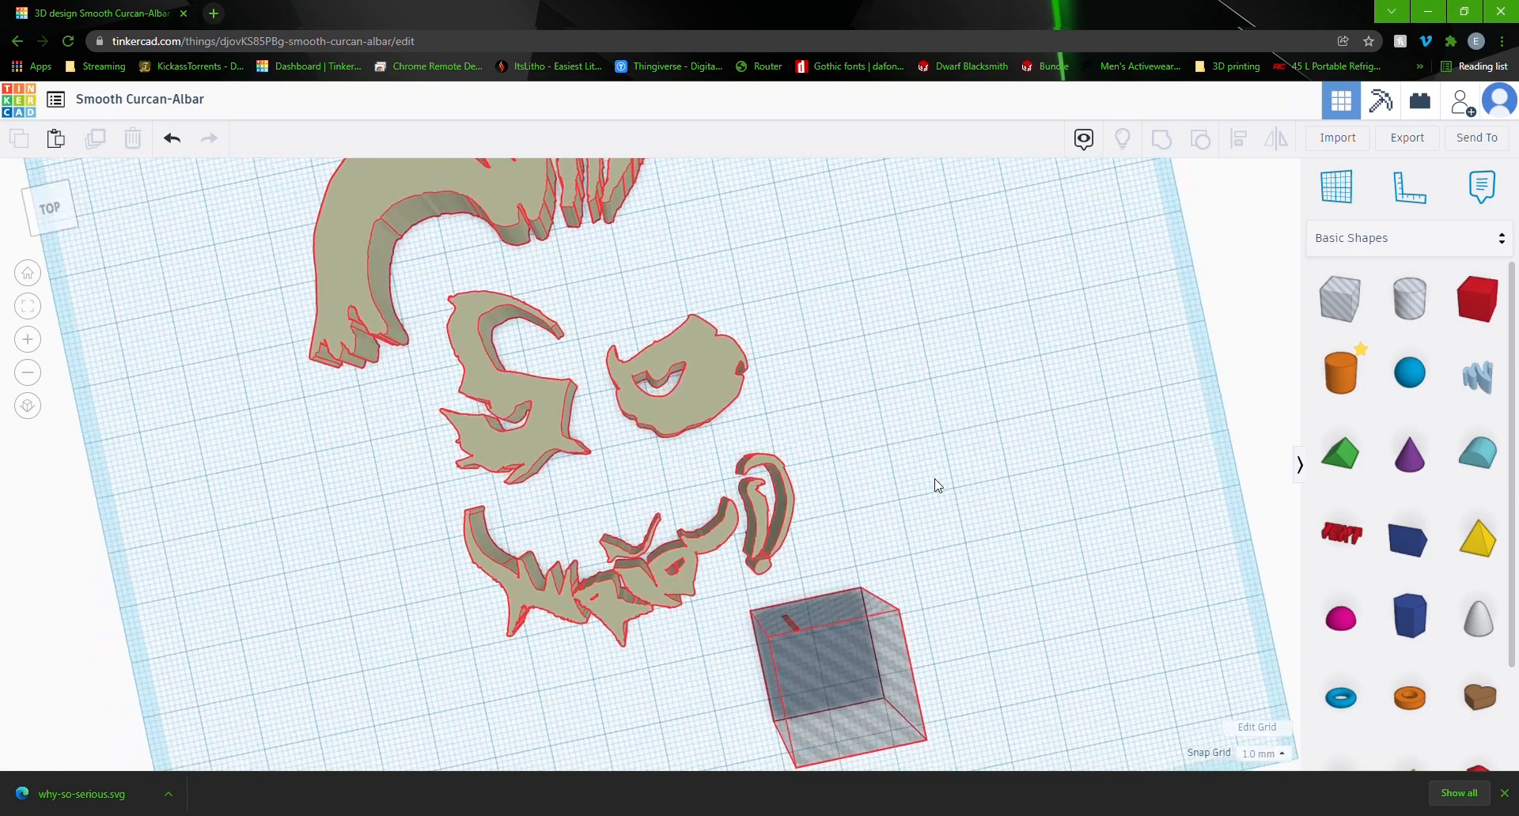
{"action": "scroll", "coordinate": [871, 512], "scroll_direction": "down", "scroll_amount": 10}
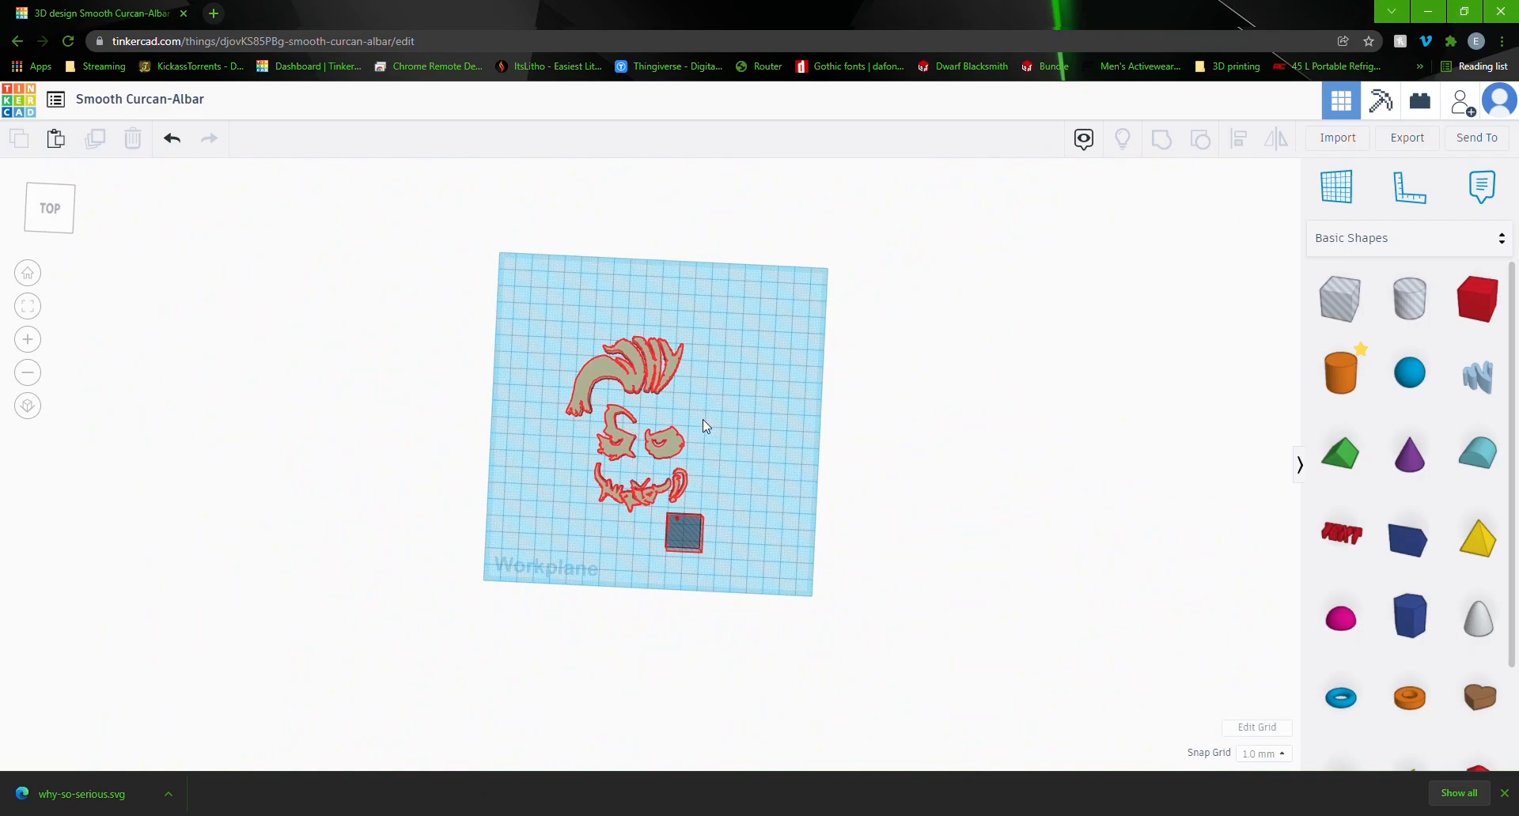
{"action": "scroll", "coordinate": [635, 450], "scroll_direction": "up", "scroll_amount": 5}
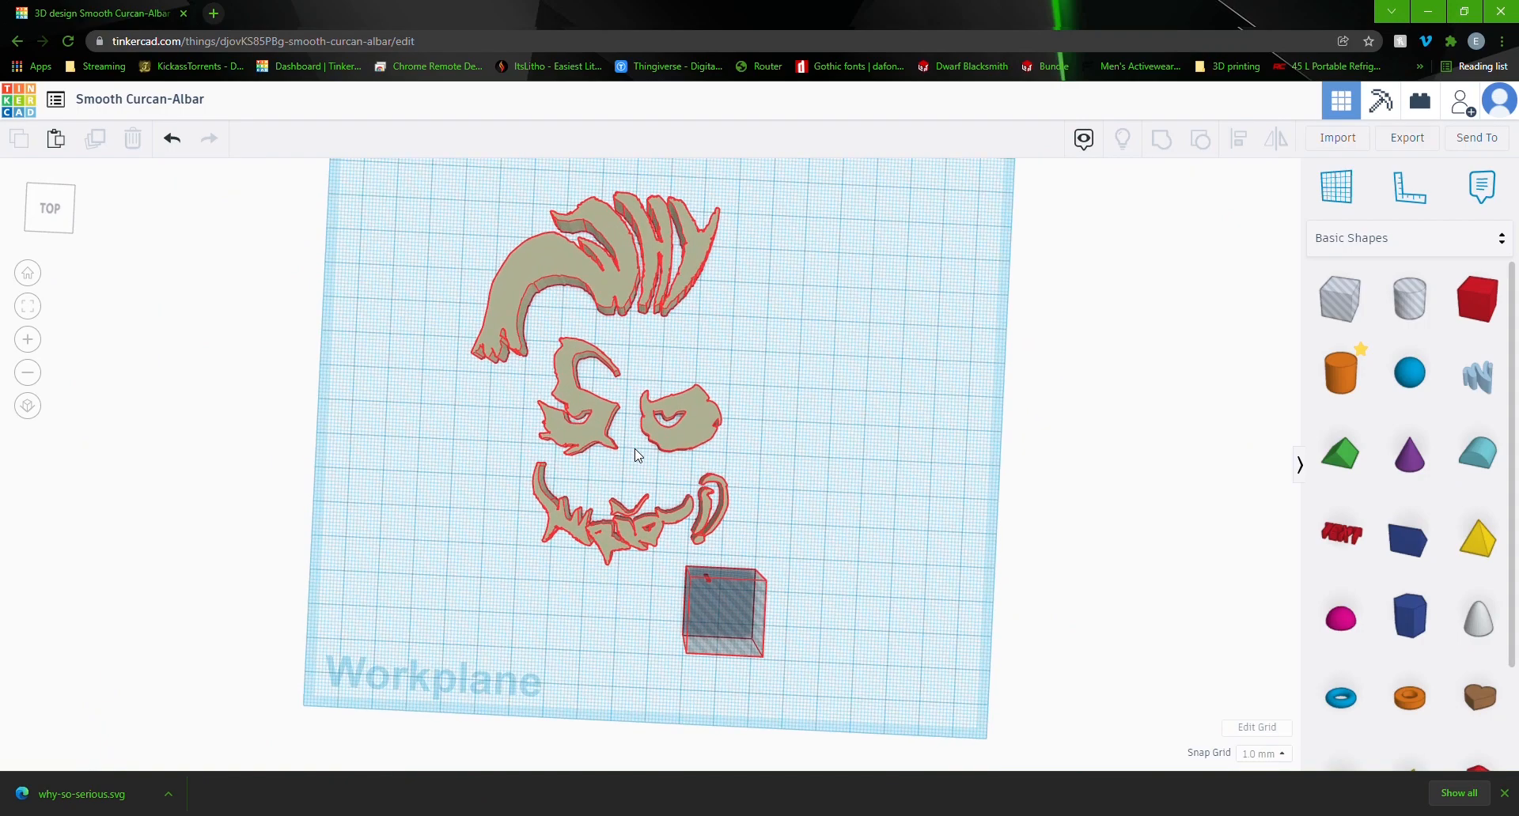
{"action": "middle_click_drag", "start_coordinate": [507, 473], "coordinate": [775, 557]}
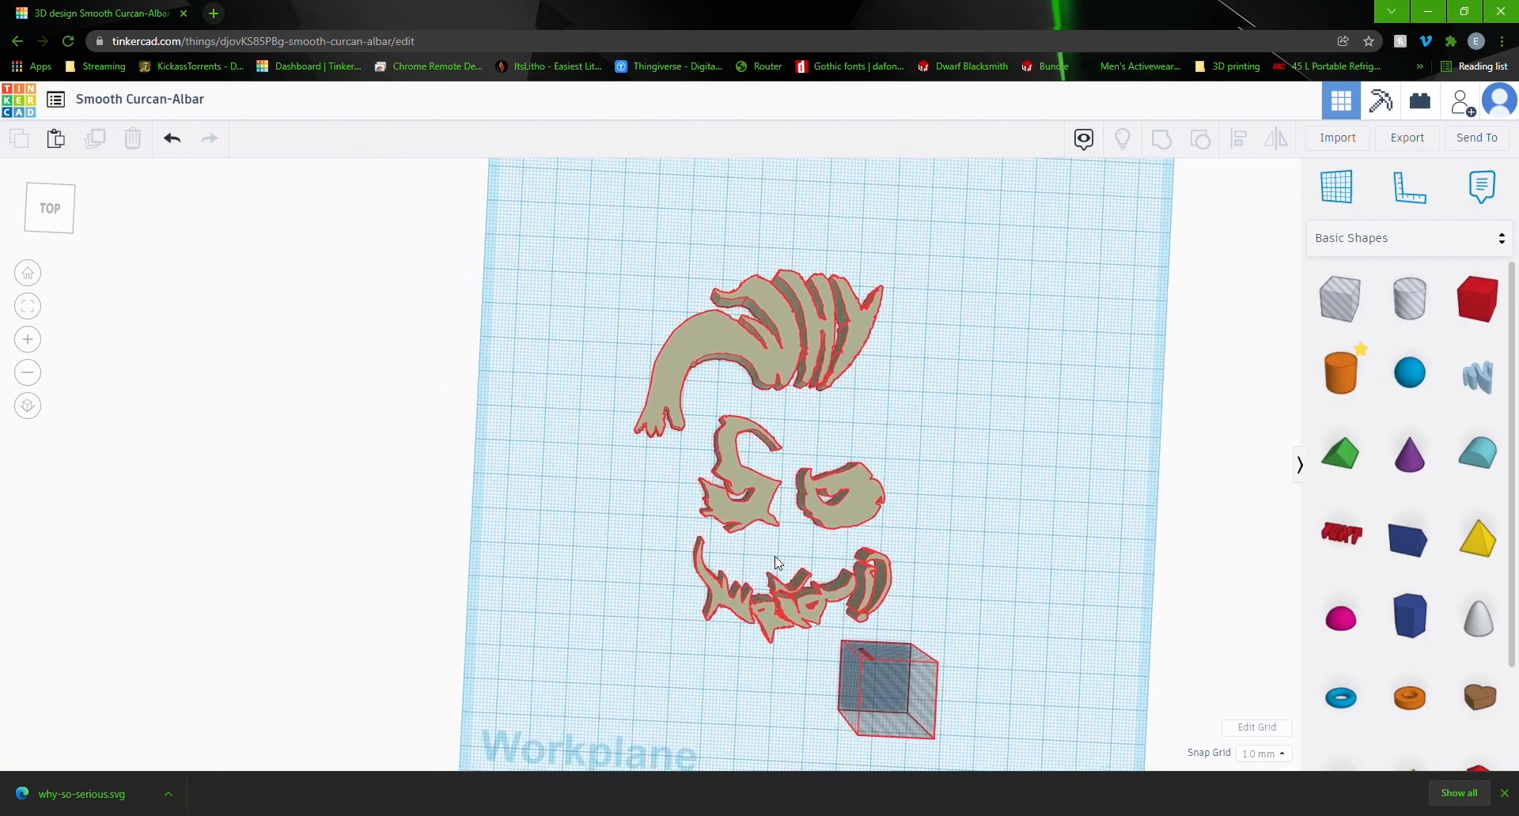
{"action": "right_click_drag", "start_coordinate": [726, 599], "coordinate": [744, 649]}
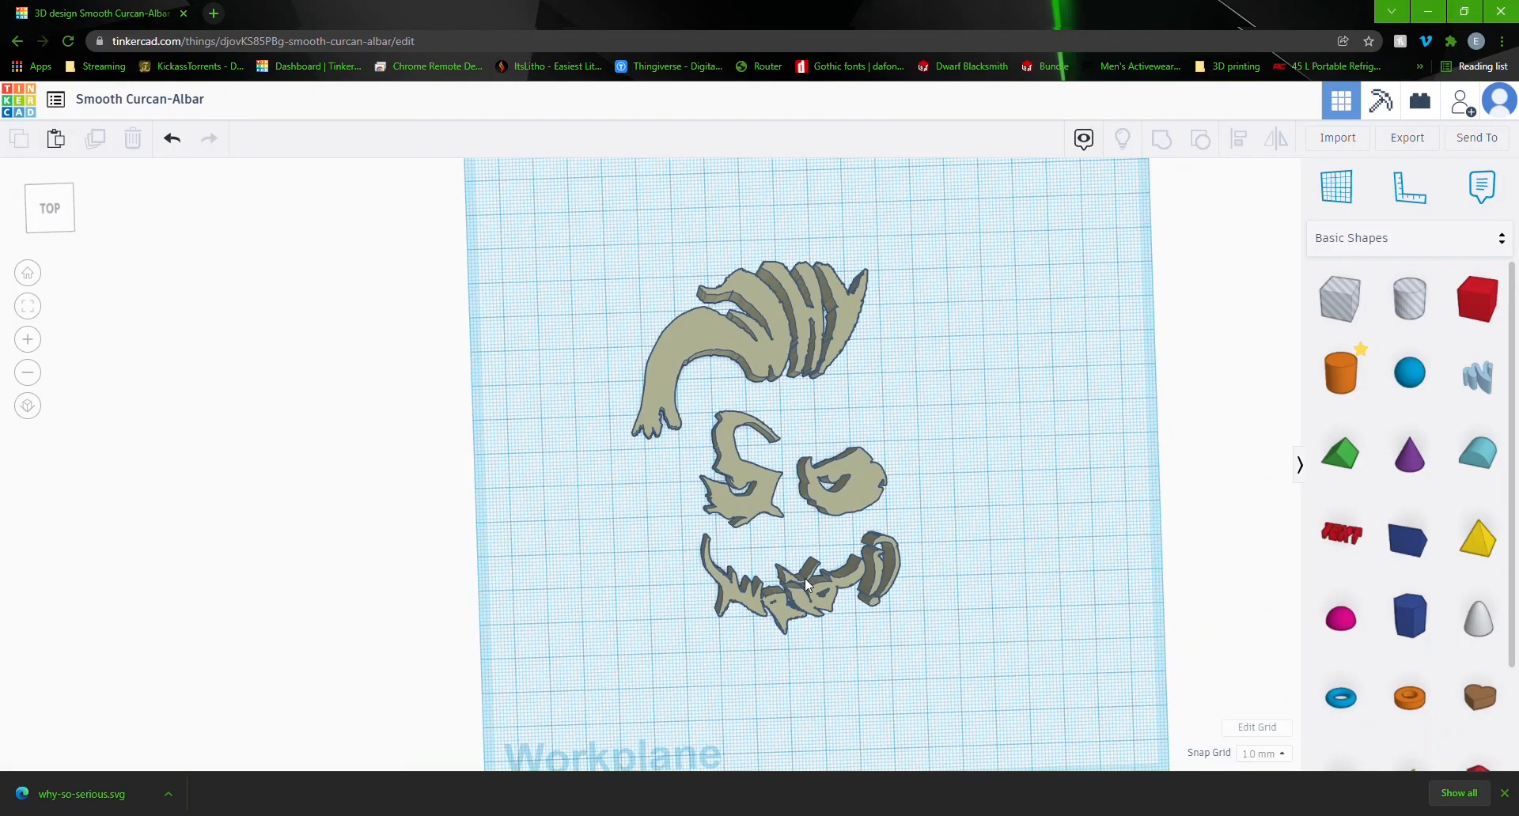
{"action": "right_click_drag", "start_coordinate": [900, 435], "coordinate": [866, 427]}
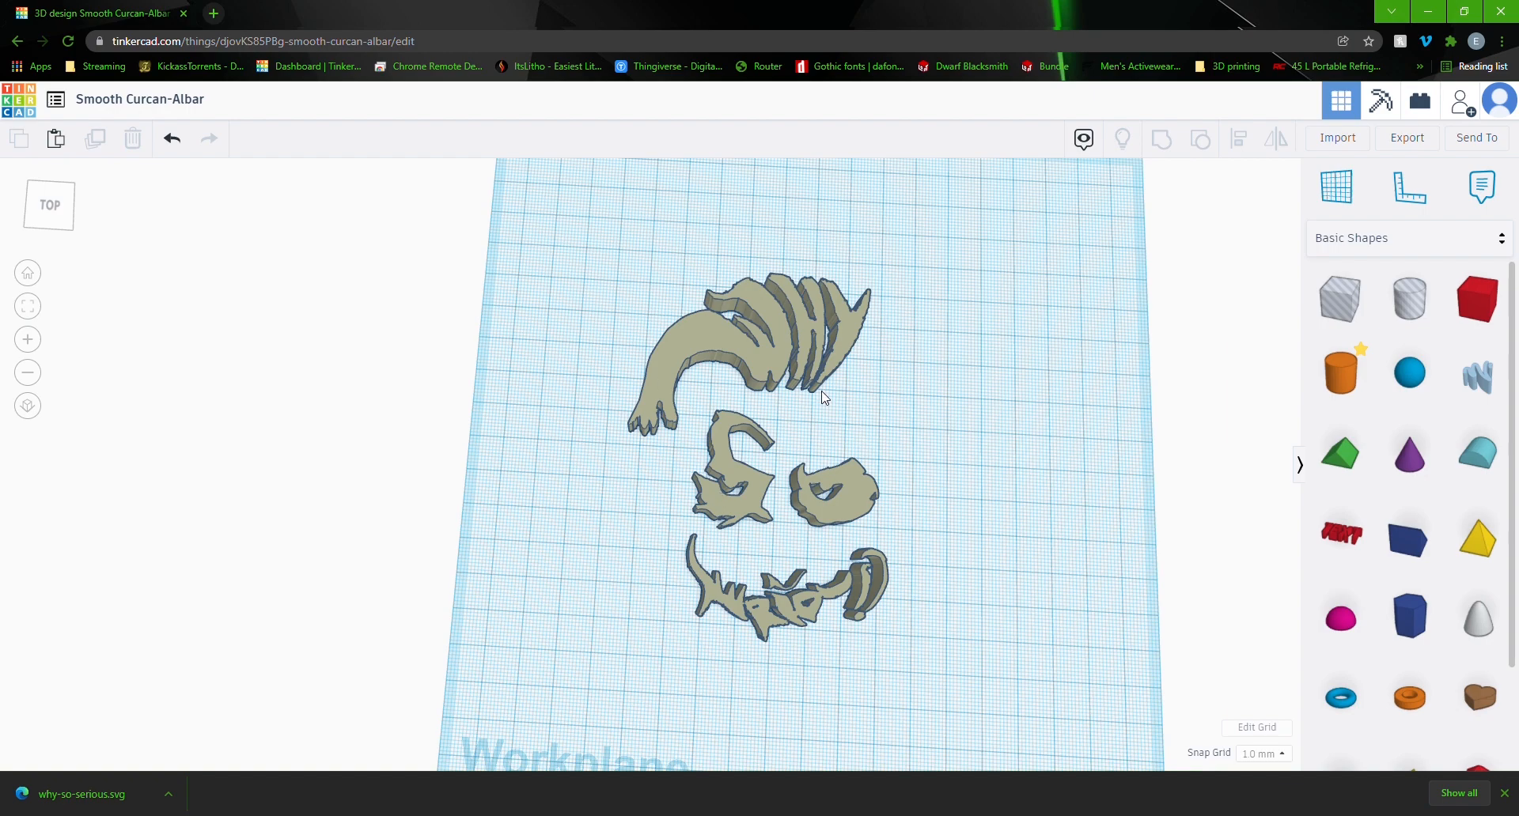
{"action": "scroll", "coordinate": [823, 393], "scroll_direction": "up", "scroll_amount": 5}
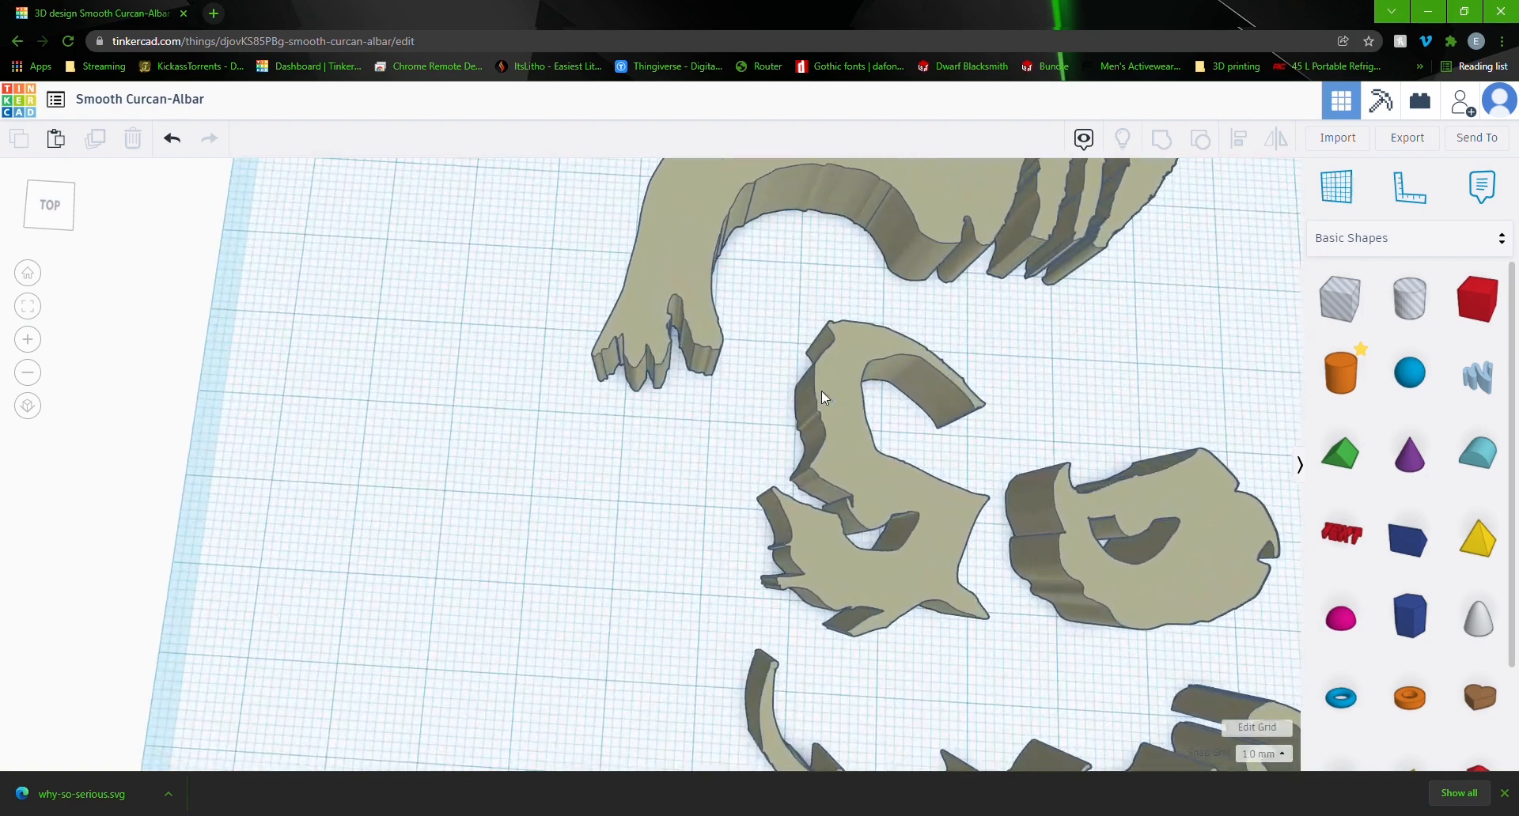
{"action": "middle_click_drag", "start_coordinate": [843, 297], "coordinate": [617, 357]}
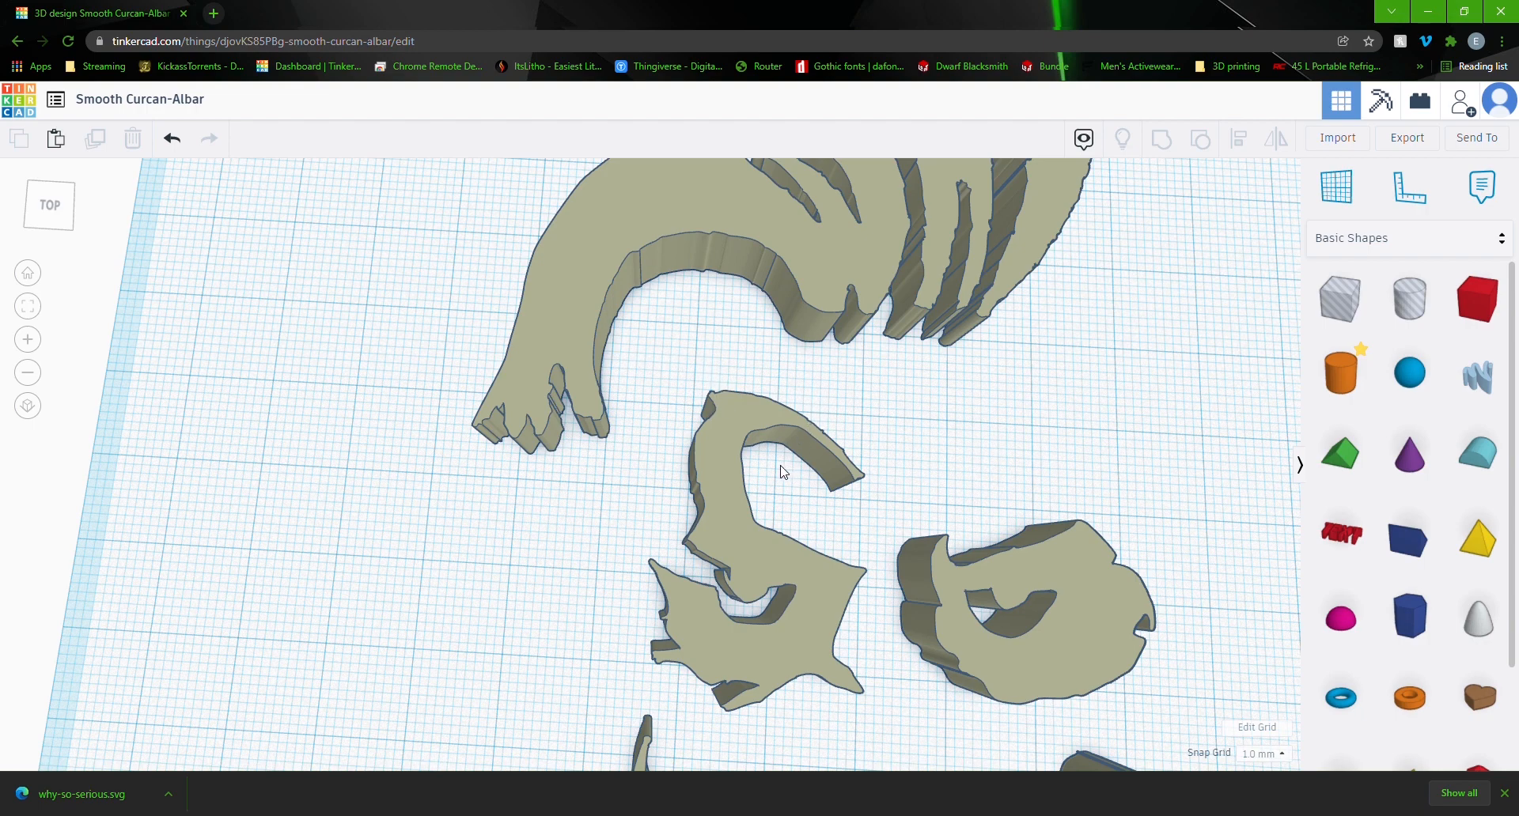
{"action": "right_click_drag", "start_coordinate": [781, 472], "coordinate": [723, 457]}
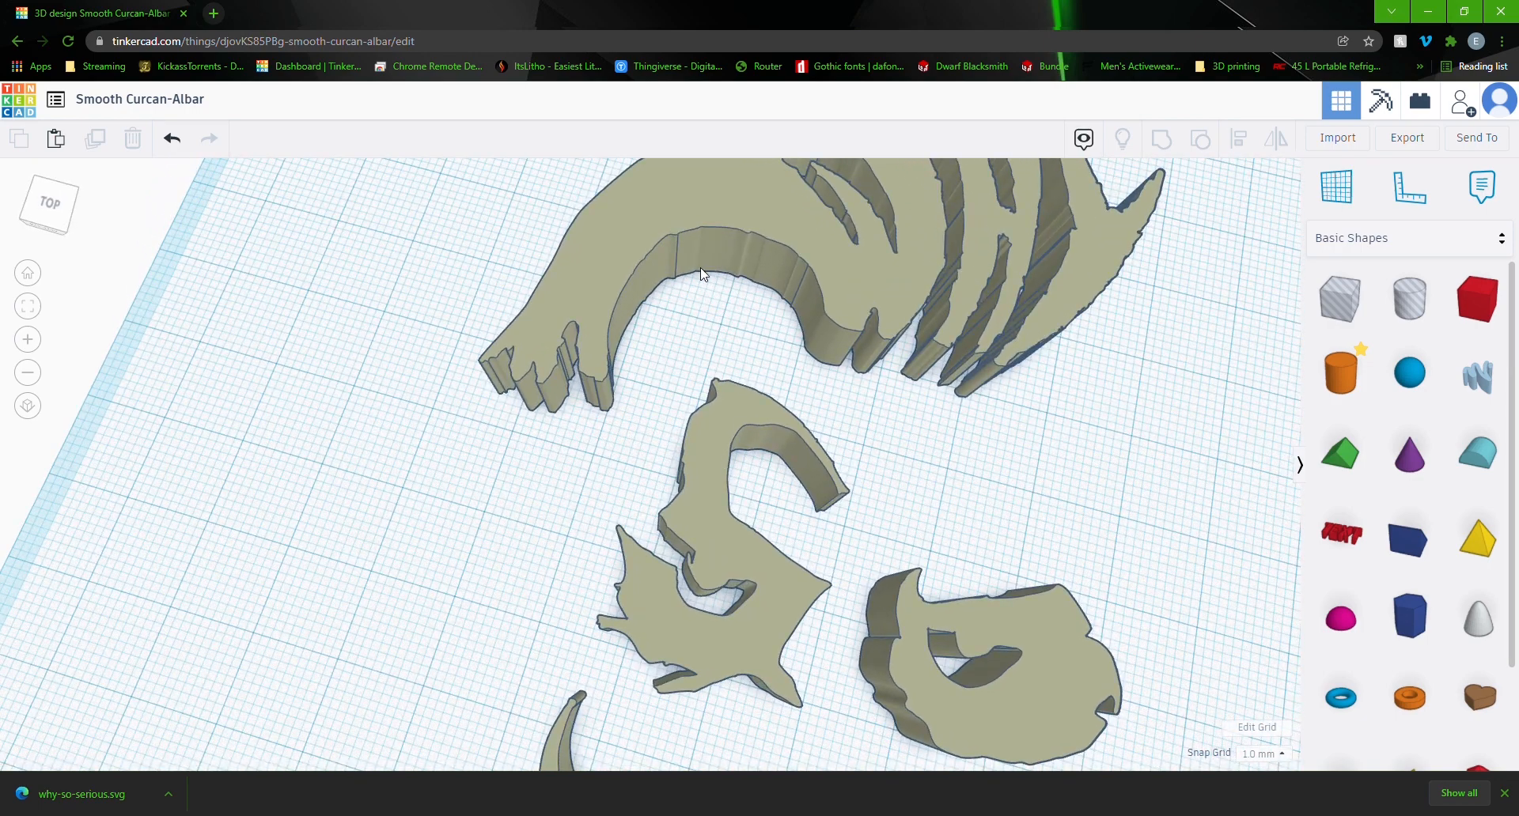
{"action": "right_click_drag", "start_coordinate": [647, 587], "coordinate": [814, 497]}
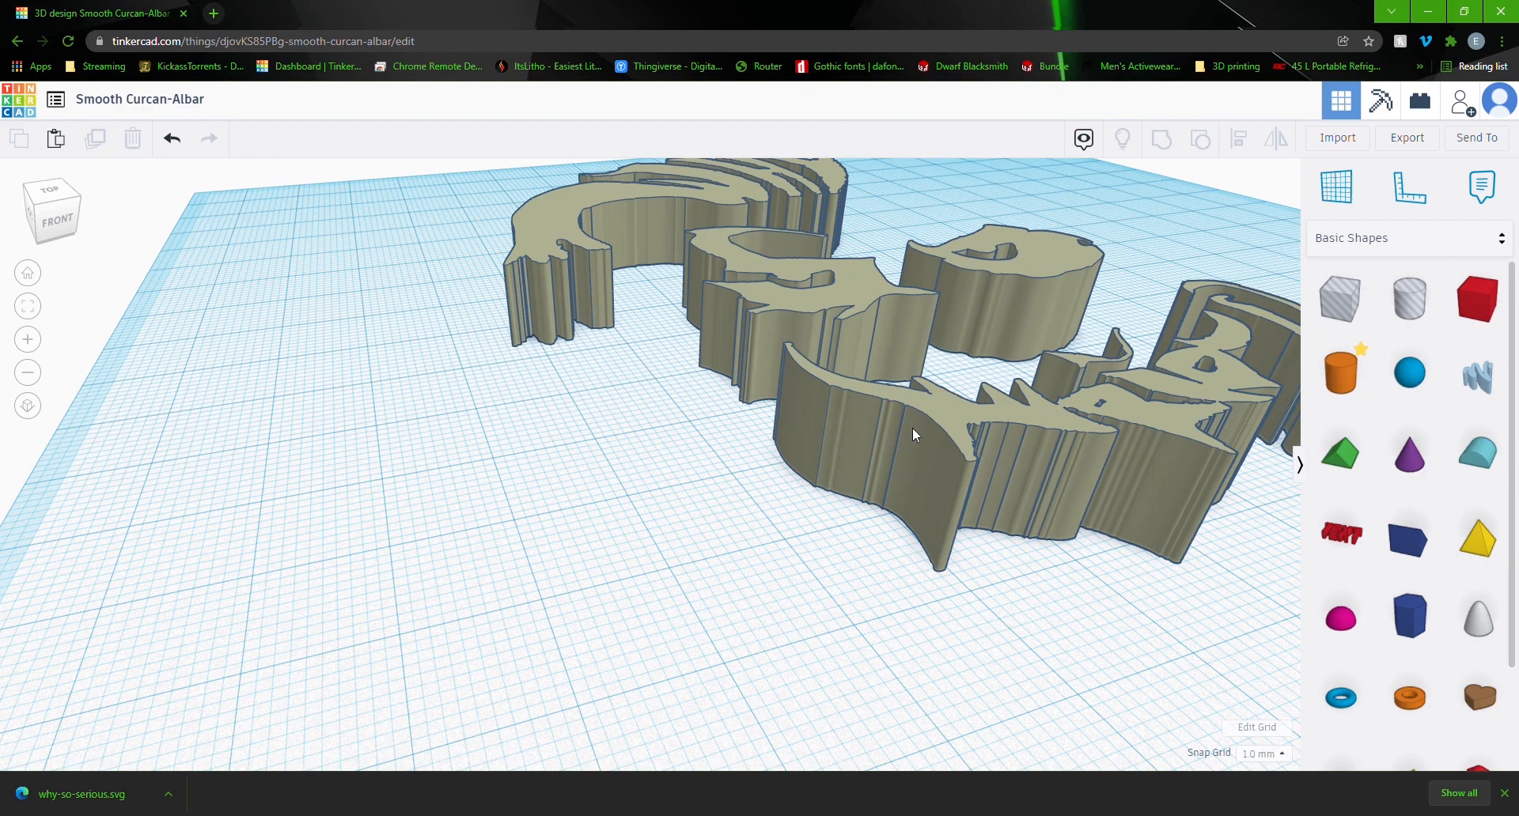
{"action": "right_click_drag", "start_coordinate": [908, 431], "coordinate": [908, 460]}
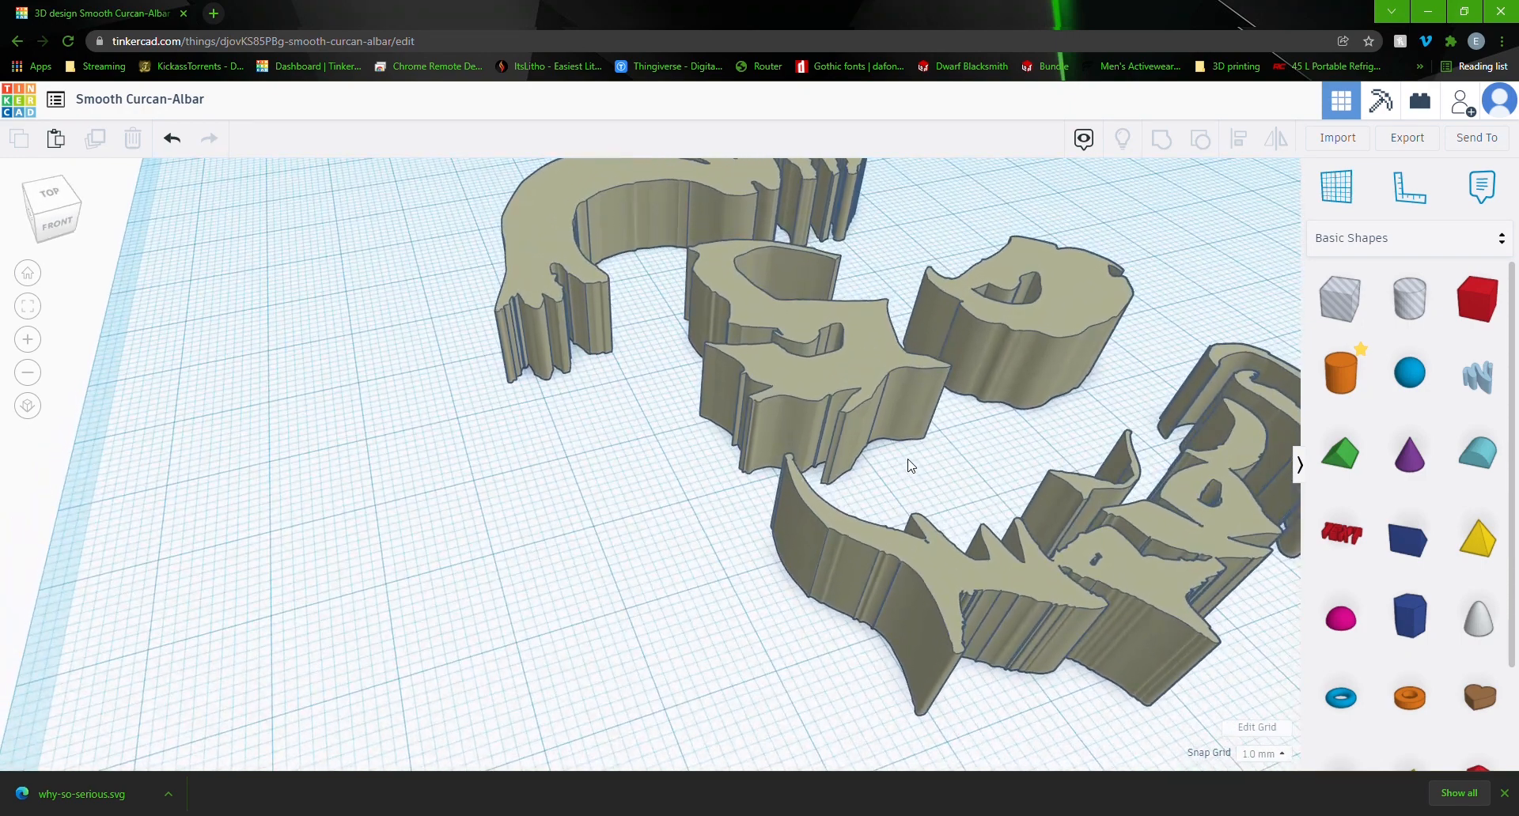
{"action": "middle_click_drag", "start_coordinate": [975, 615], "coordinate": [739, 552]}
{"action": "right_click_drag", "start_coordinate": [1037, 480], "coordinate": [1008, 608]}
{"action": "scroll", "coordinate": [1007, 608], "scroll_direction": "down", "scroll_amount": 5}
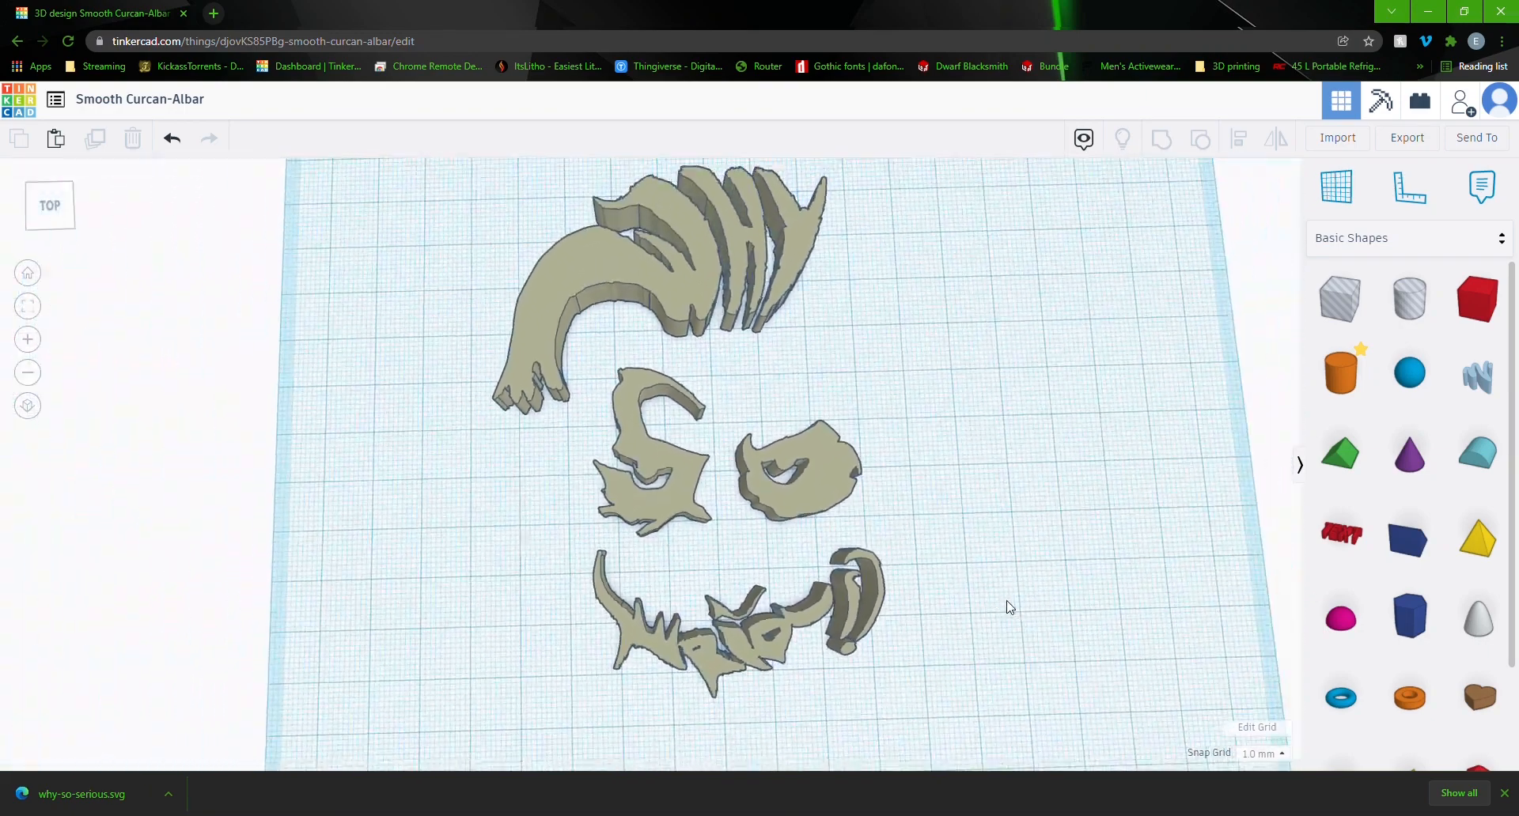
{"action": "mouse_move", "coordinate": [970, 427]}
{"action": "right_mouse_down"}
{"action": "mouse_move", "coordinate": [966, 448]}
{"action": "mouse_move", "coordinate": [953, 442]}
{"action": "right_mouse_up"}
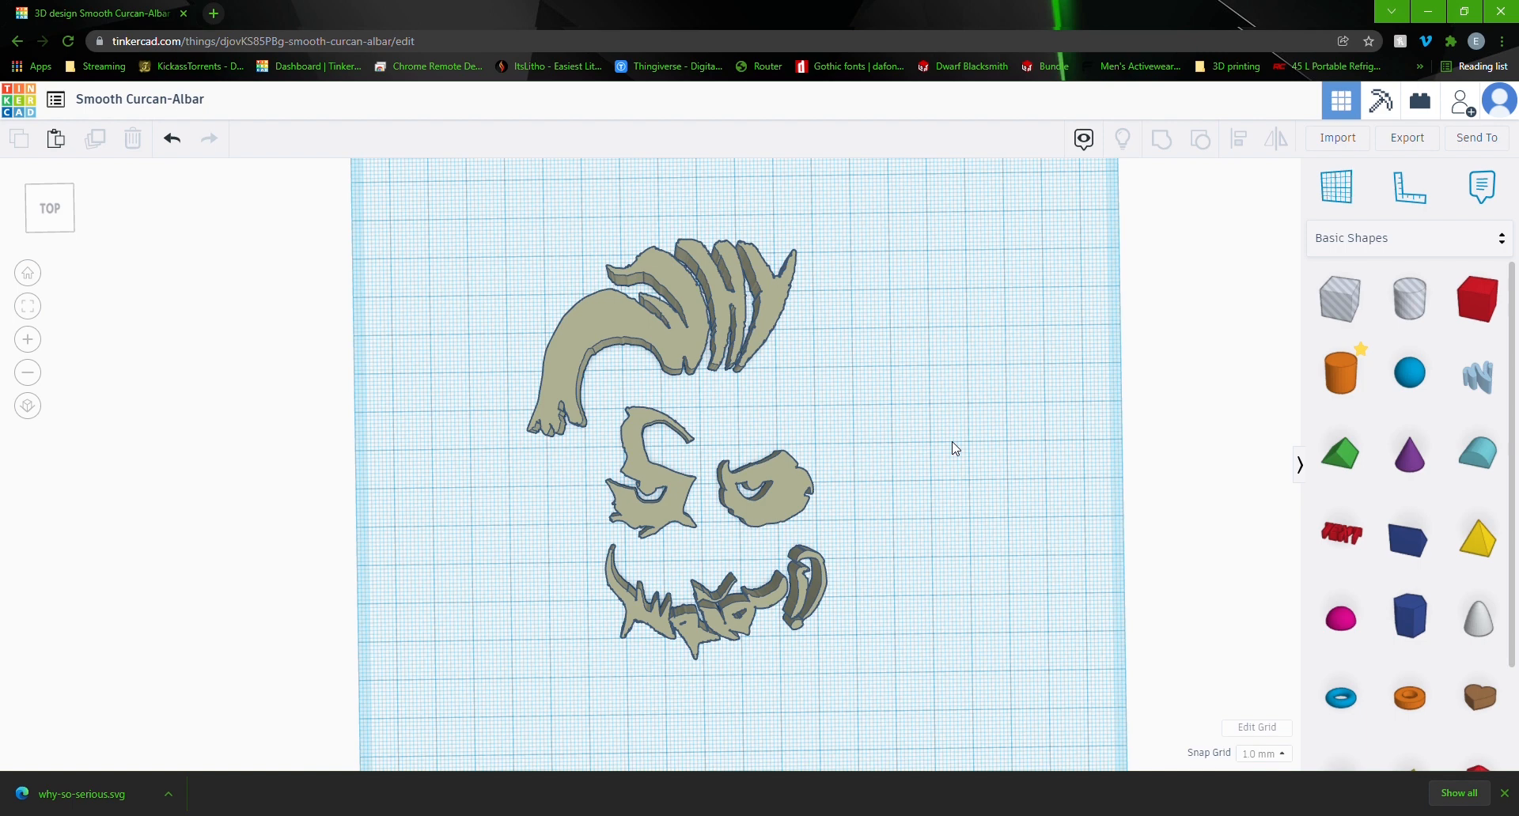
- Search Google Images for "linkin park logo" in a new browser tab and preview the black hexagonal logo from 1000logos.net
{"action": "left_click", "coordinate": [214, 13]}
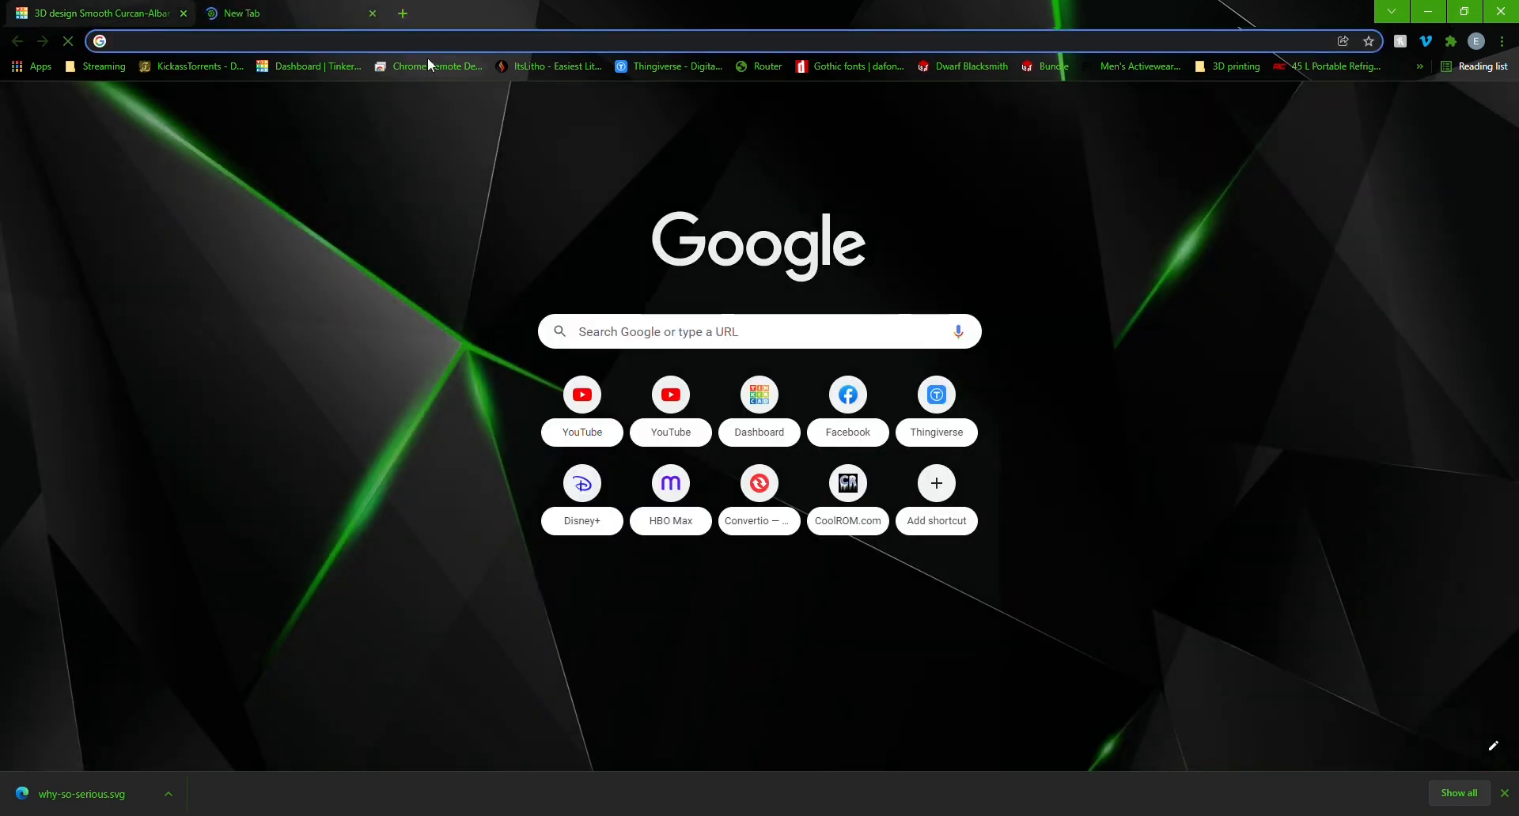
{"action": "type", "text": "li"}
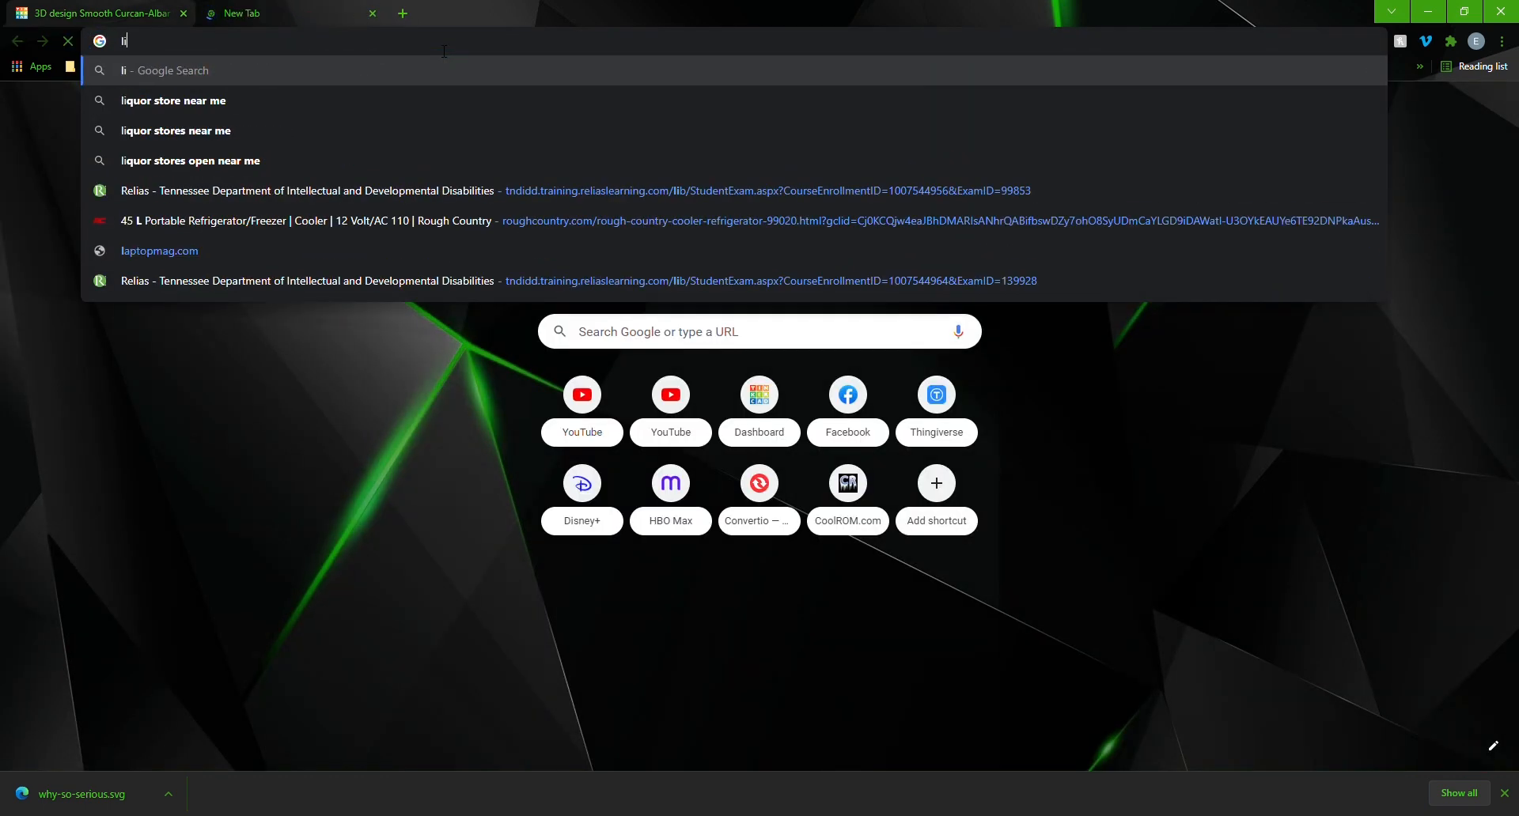
{"action": "type", "text": "nkin pa"}
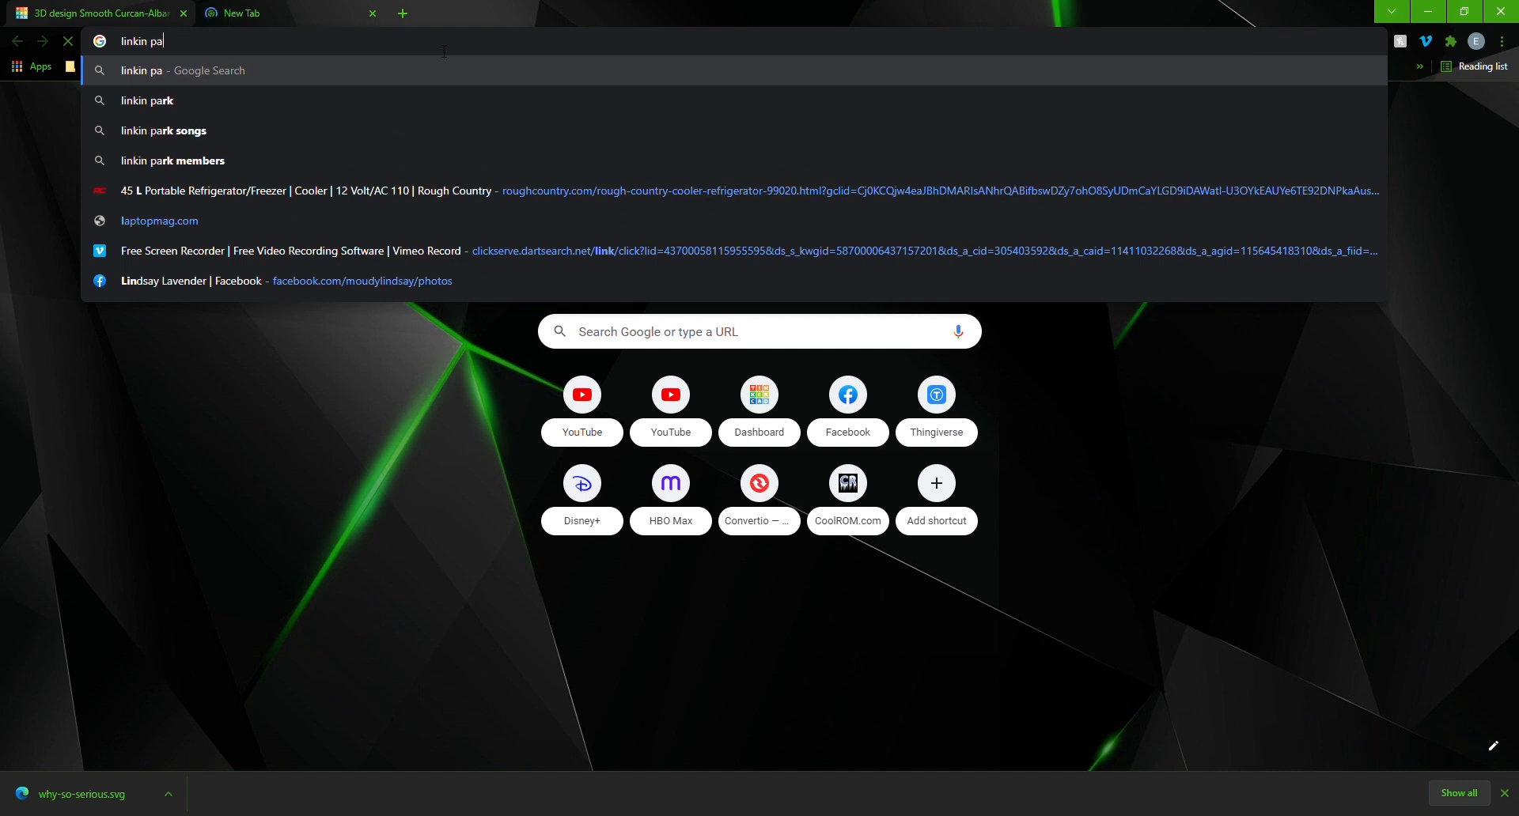
{"action": "type", "text": "rk logo"}
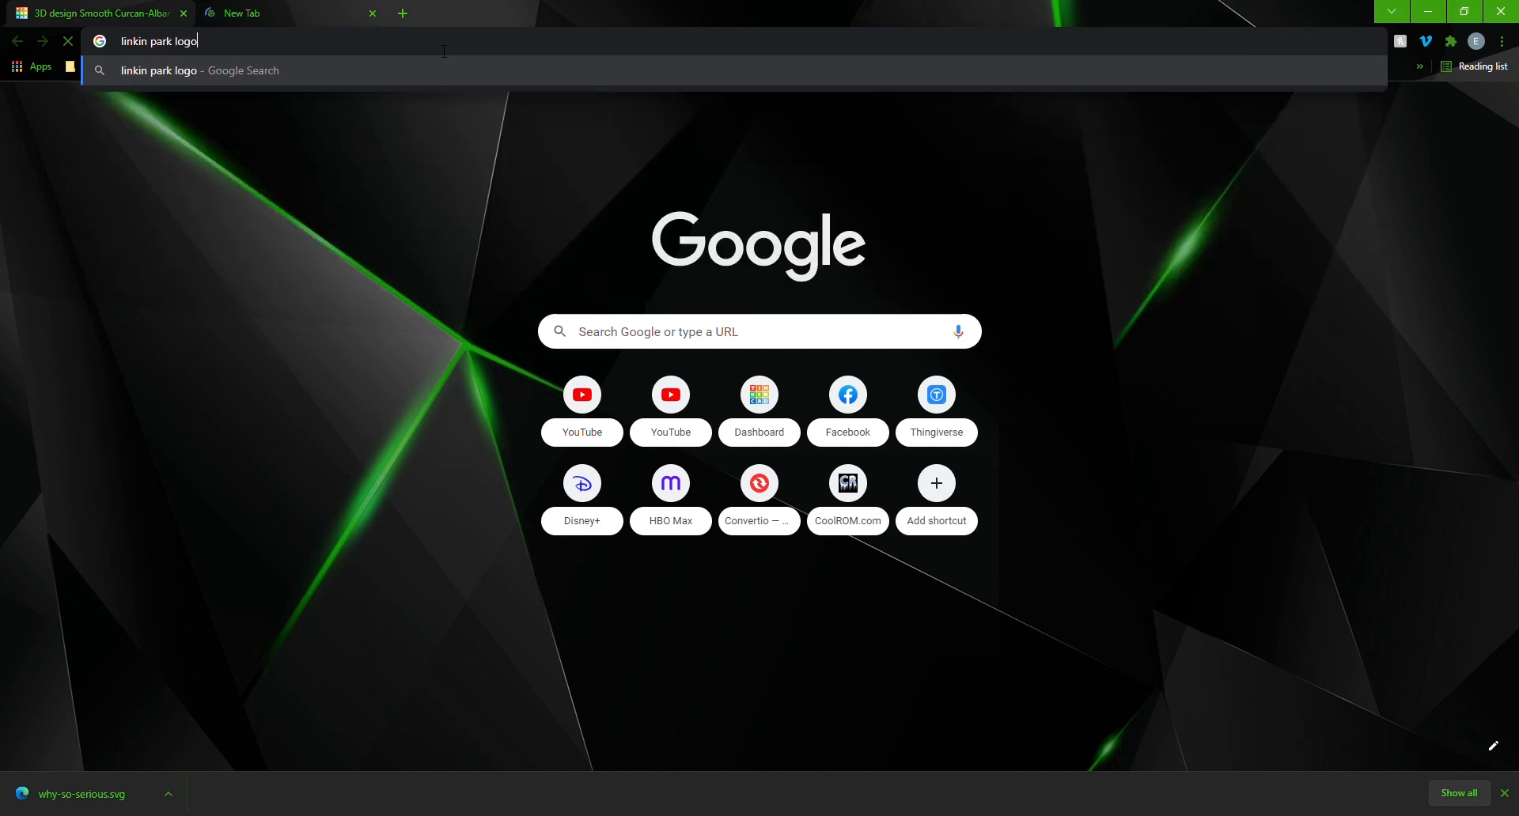
{"action": "key", "text": "Return"}
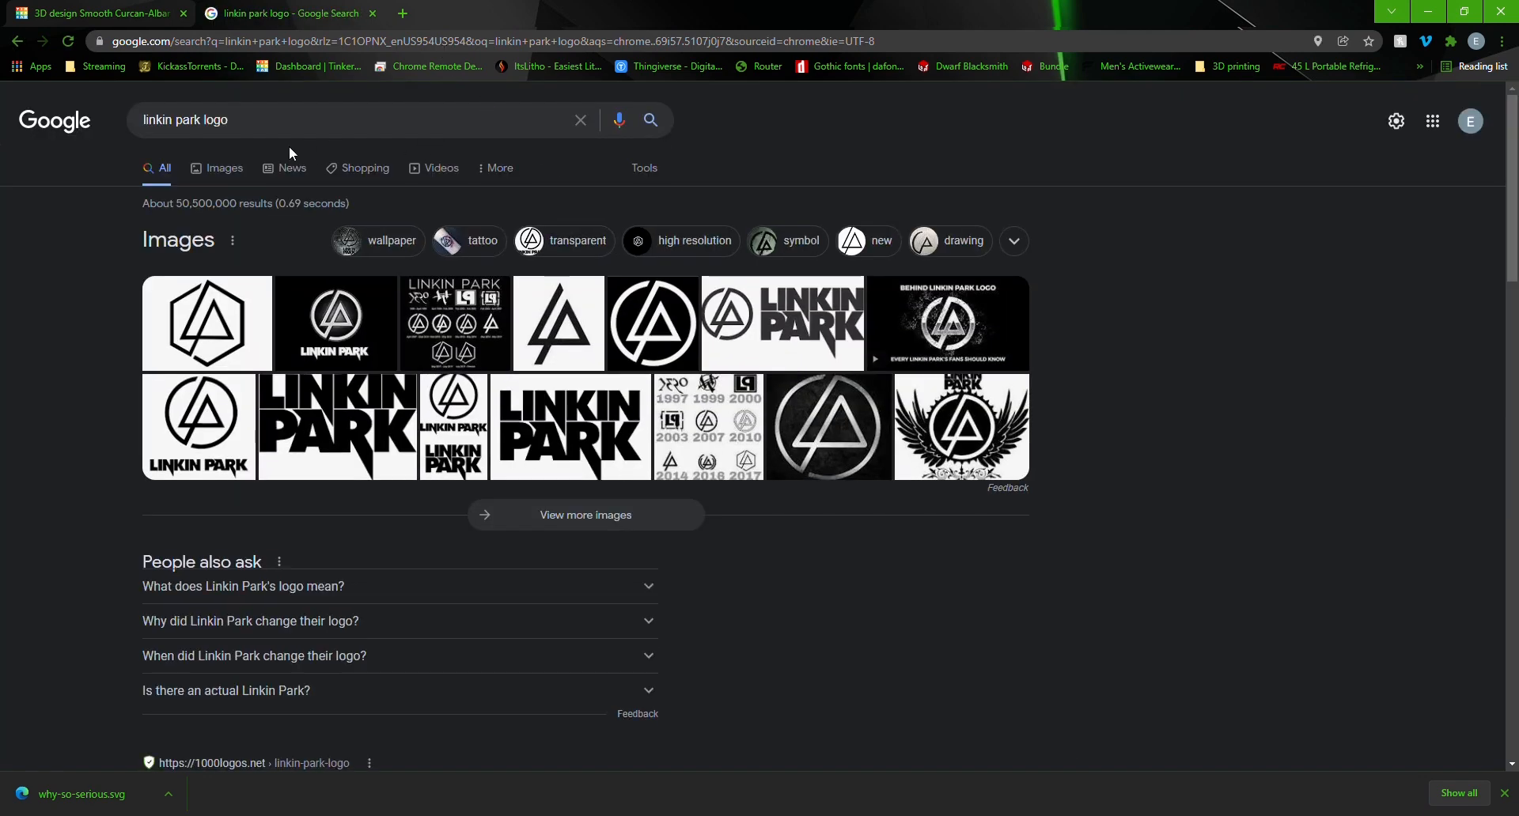
{"action": "left_click", "coordinate": [221, 166]}
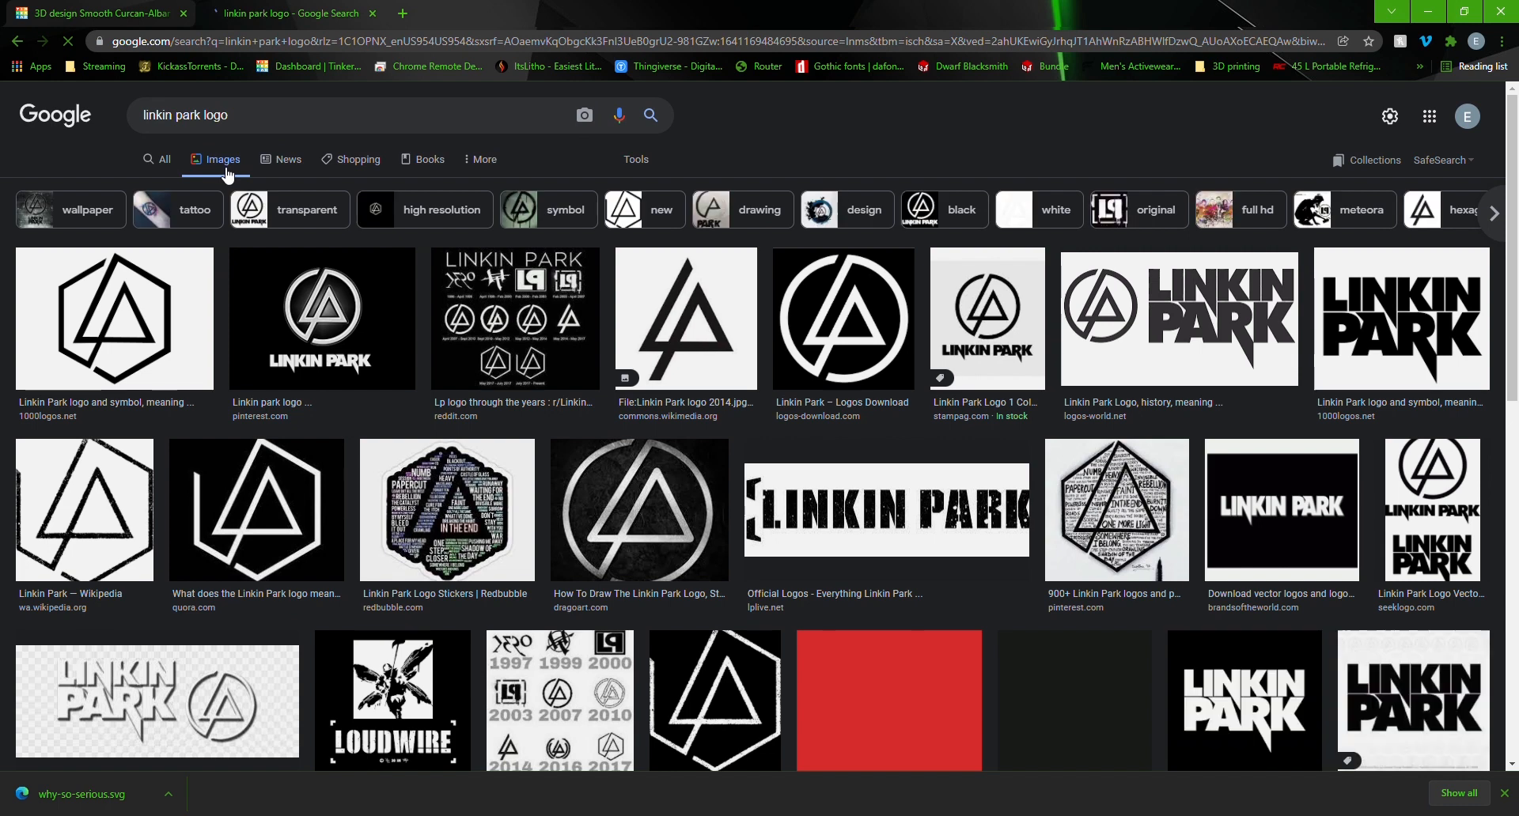
{"action": "left_click", "coordinate": [166, 295]}
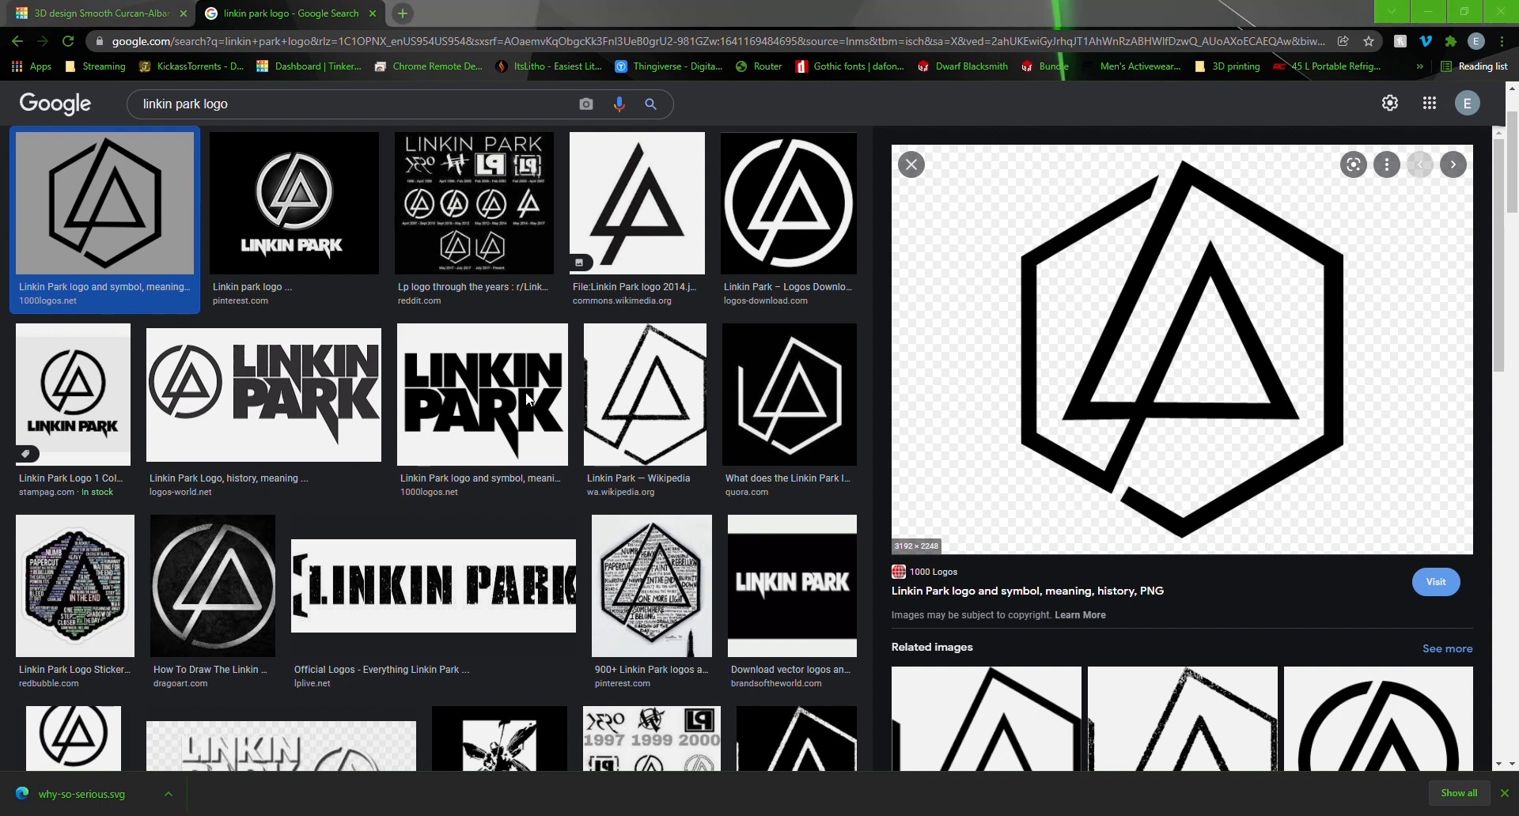
- Save the previewed logo image as logo-Linkin-Park.png and open convertio.co in a new browser tab
{"action": "left_click", "coordinate": [613, 408]}
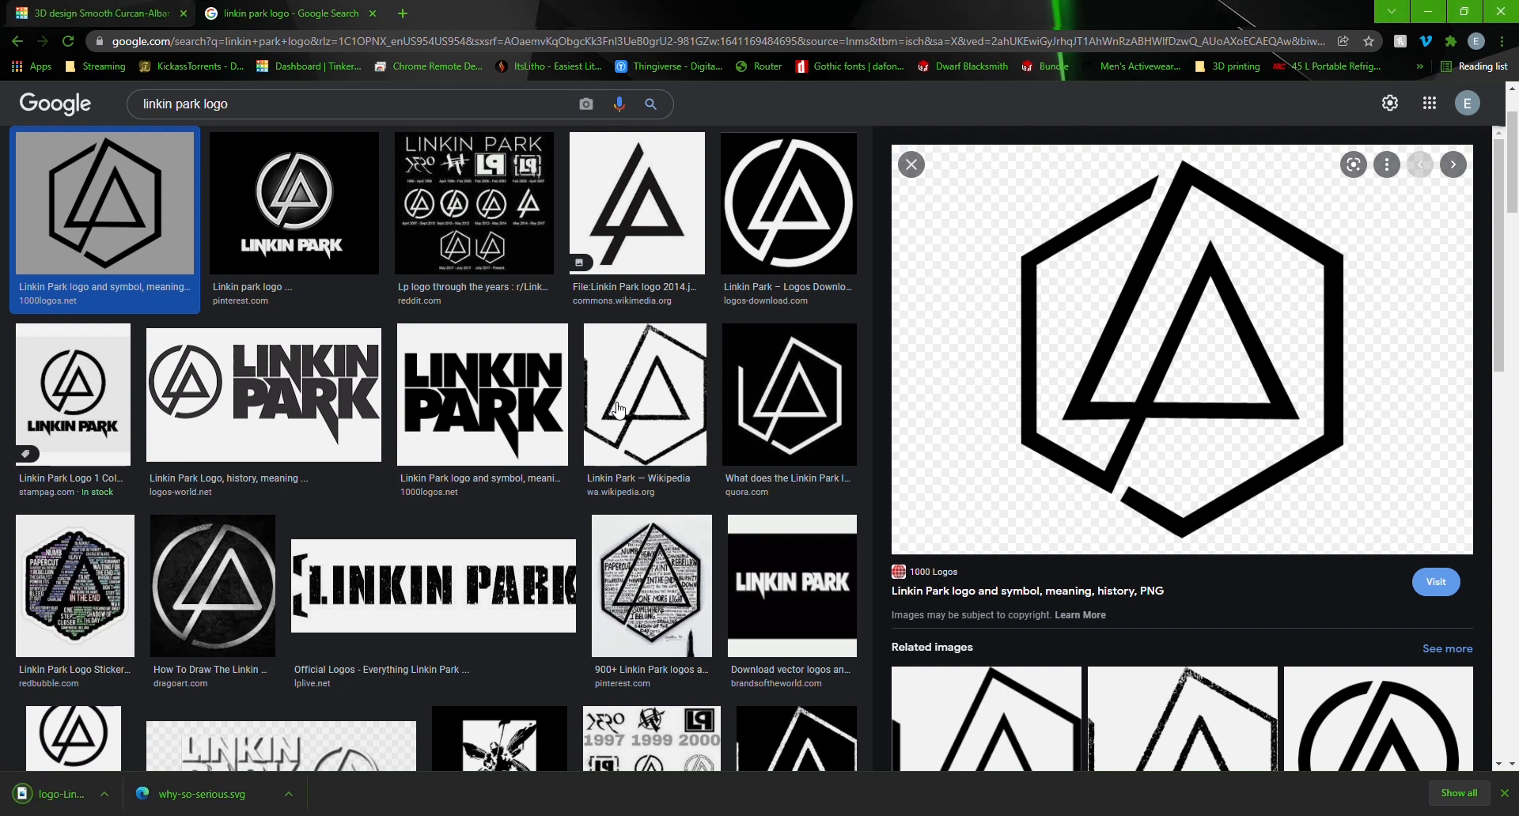
{"action": "left_click", "coordinate": [402, 13]}
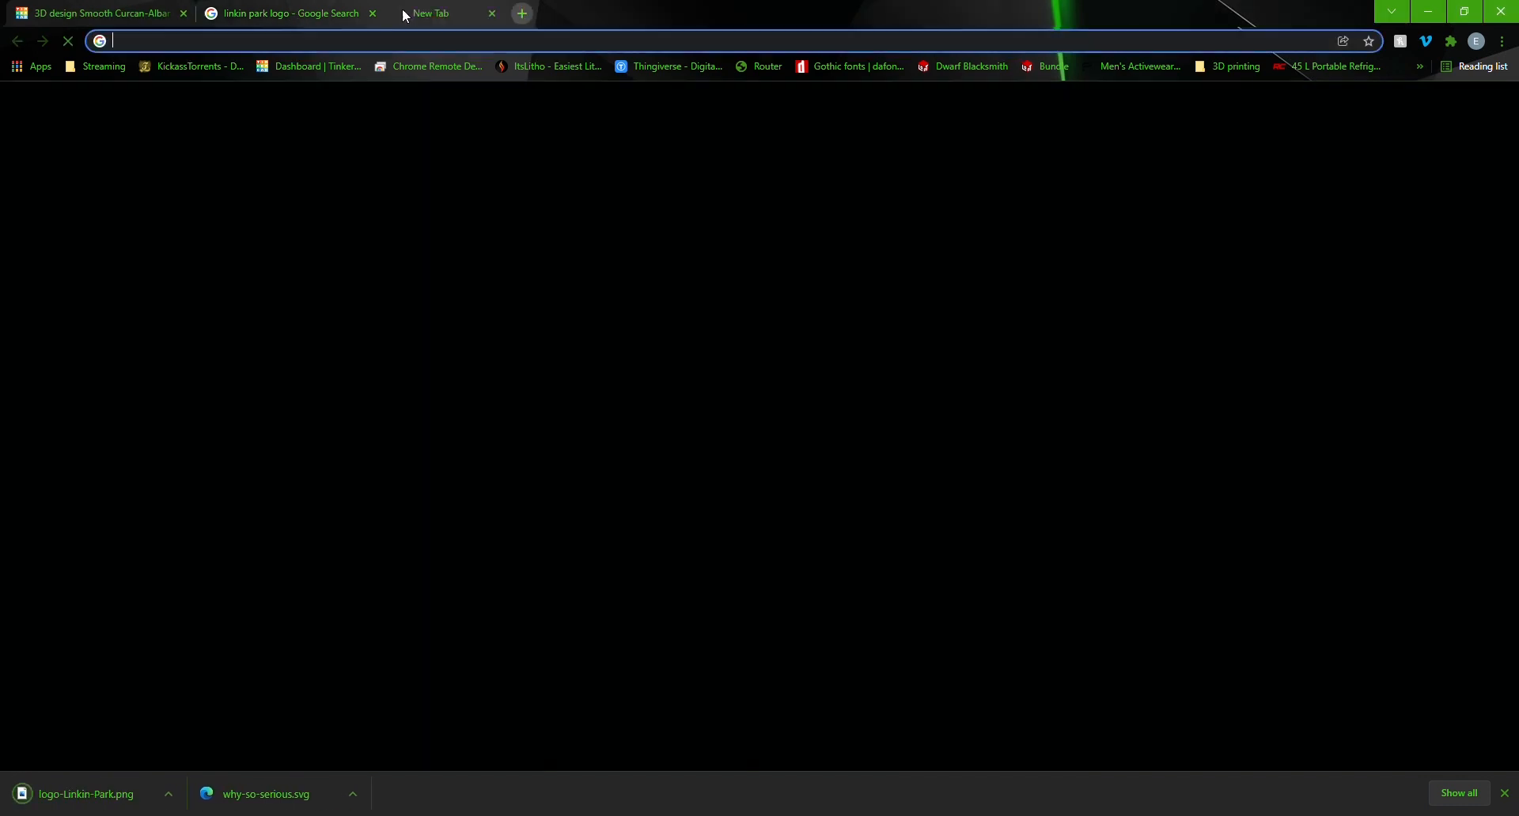
{"action": "type", "text": "convertio.co"}
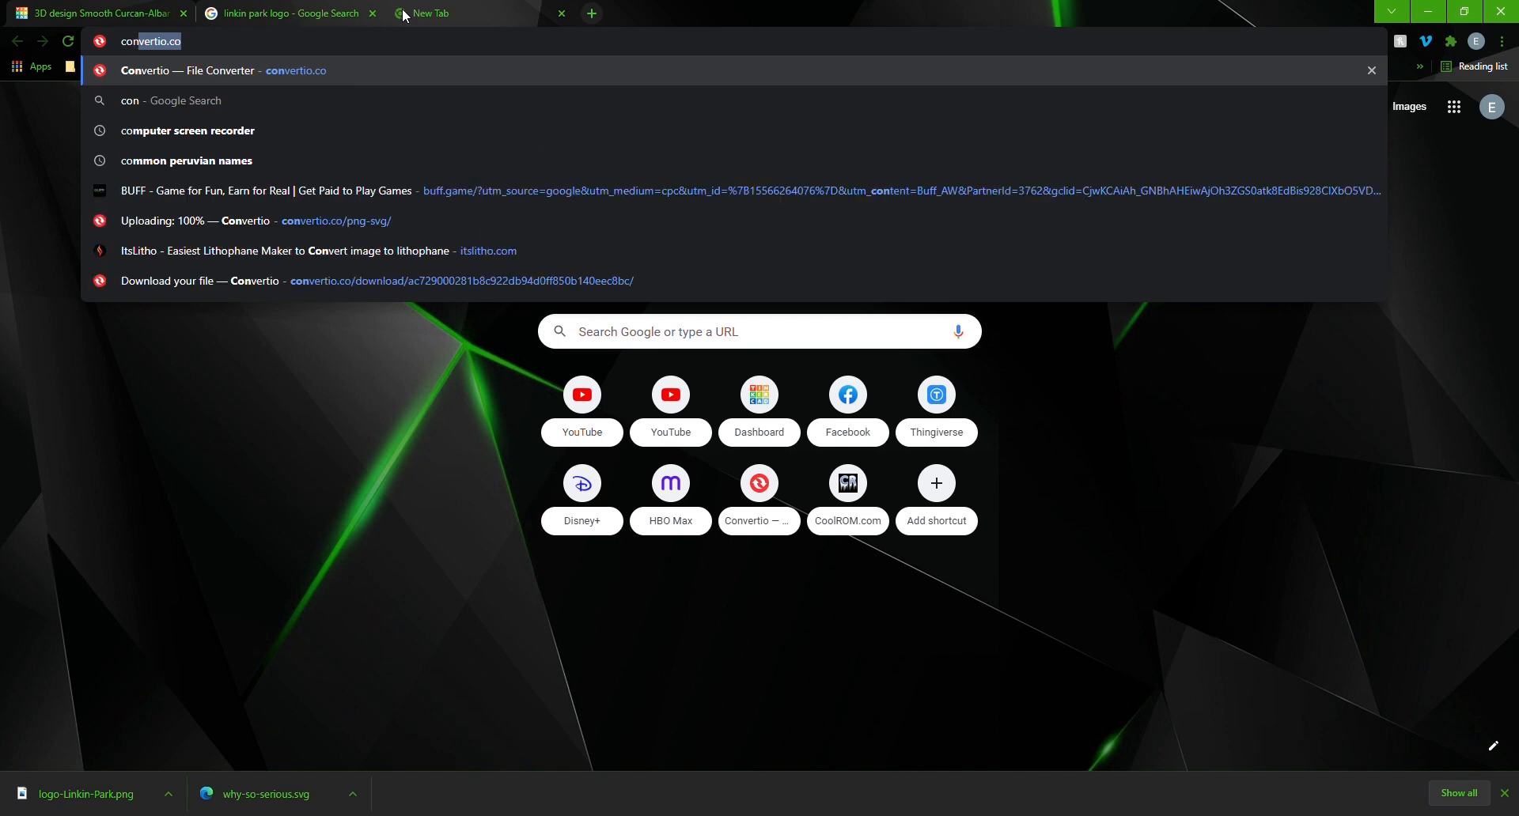
{"action": "key", "text": "Return"}
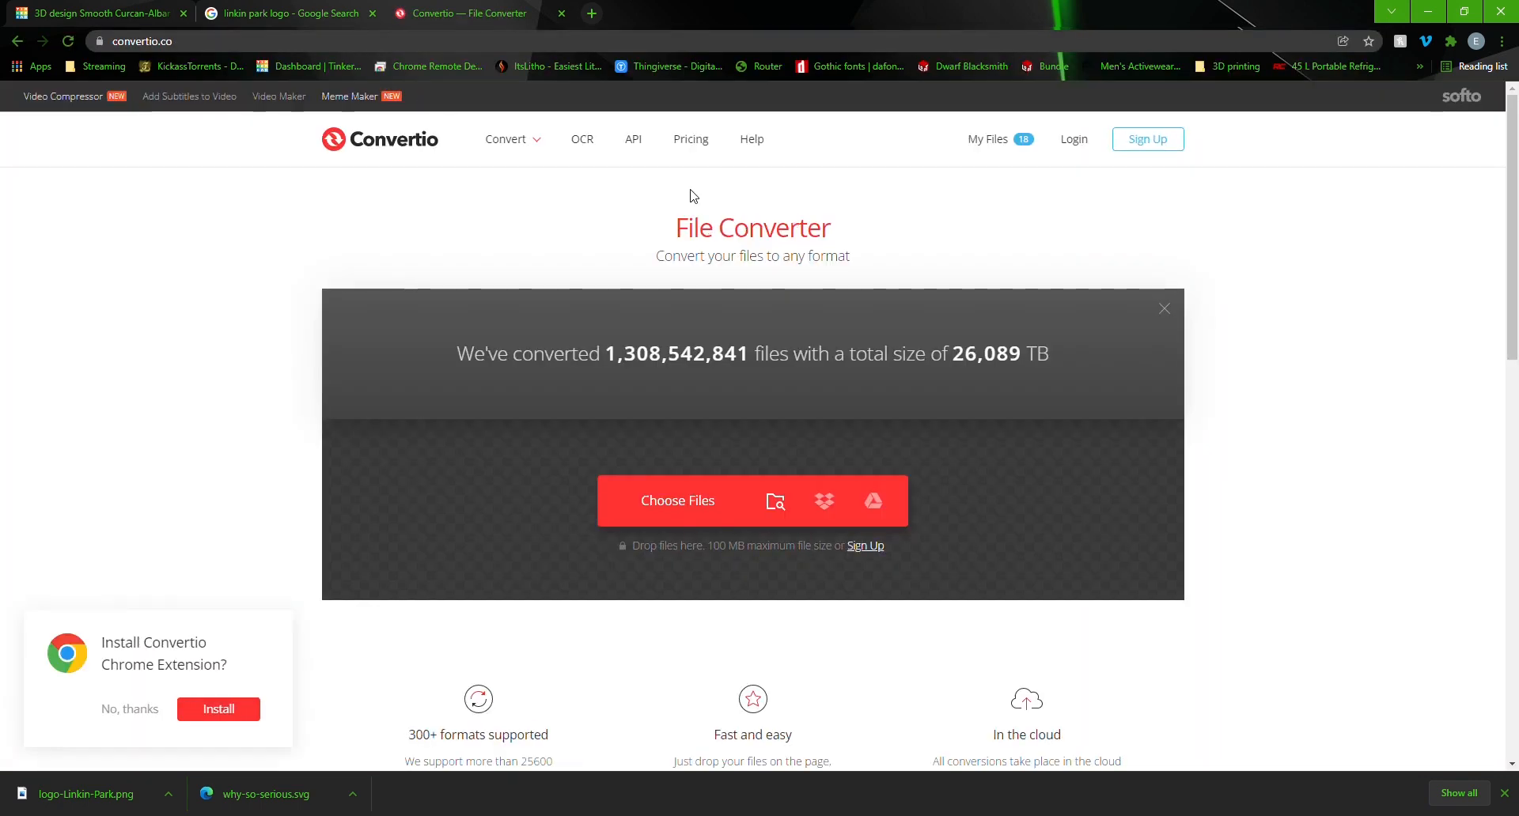
- Upload logo-Linkin-Park.png to the converter, convert it to SVG and download logo-Linkin-Park.svg
{"action": "left_click", "coordinate": [776, 505]}
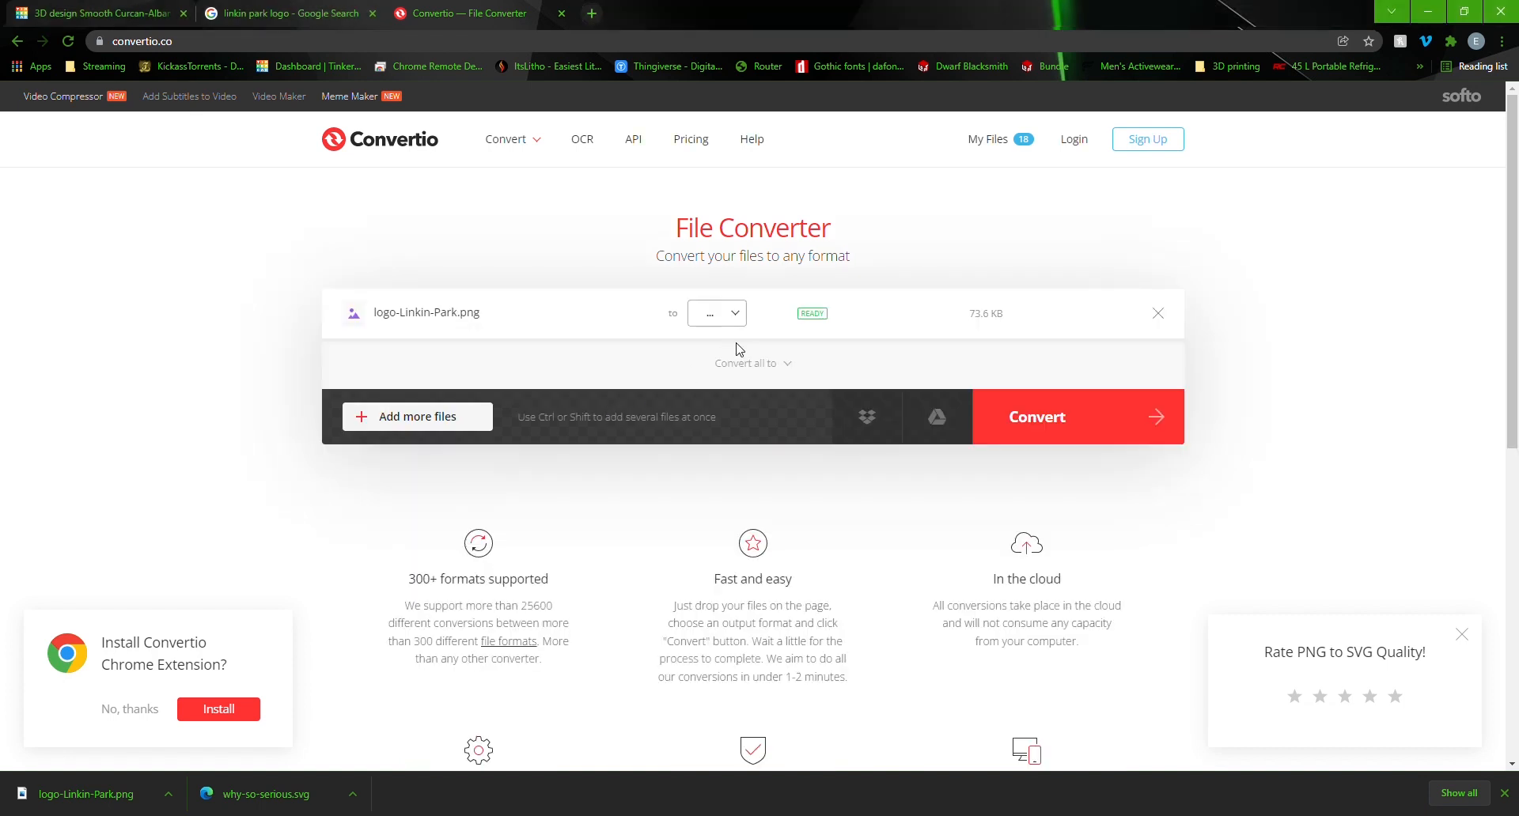
{"action": "left_click", "coordinate": [741, 331]}
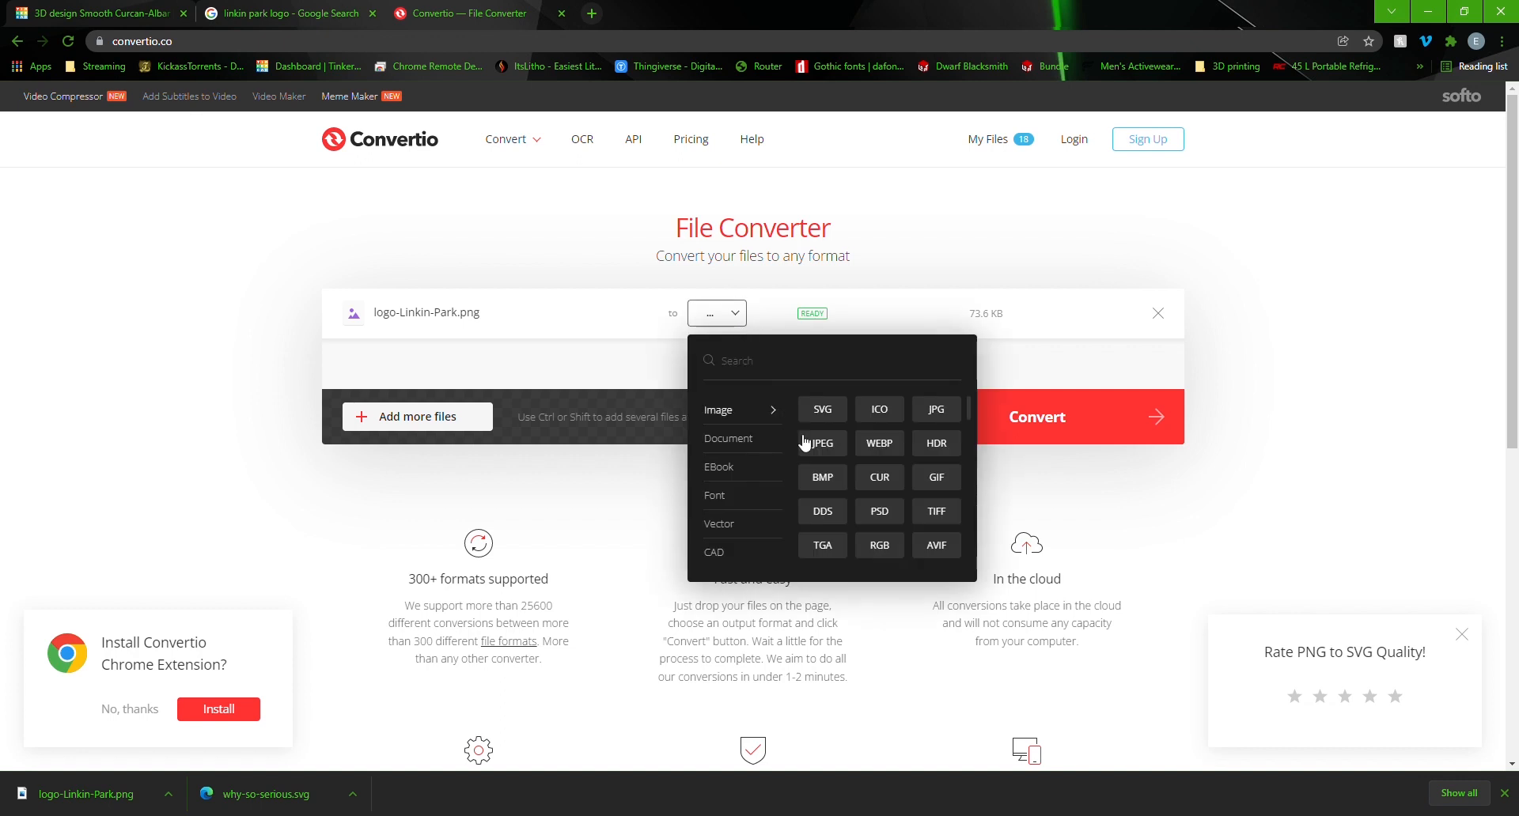
{"action": "left_click", "coordinate": [827, 416]}
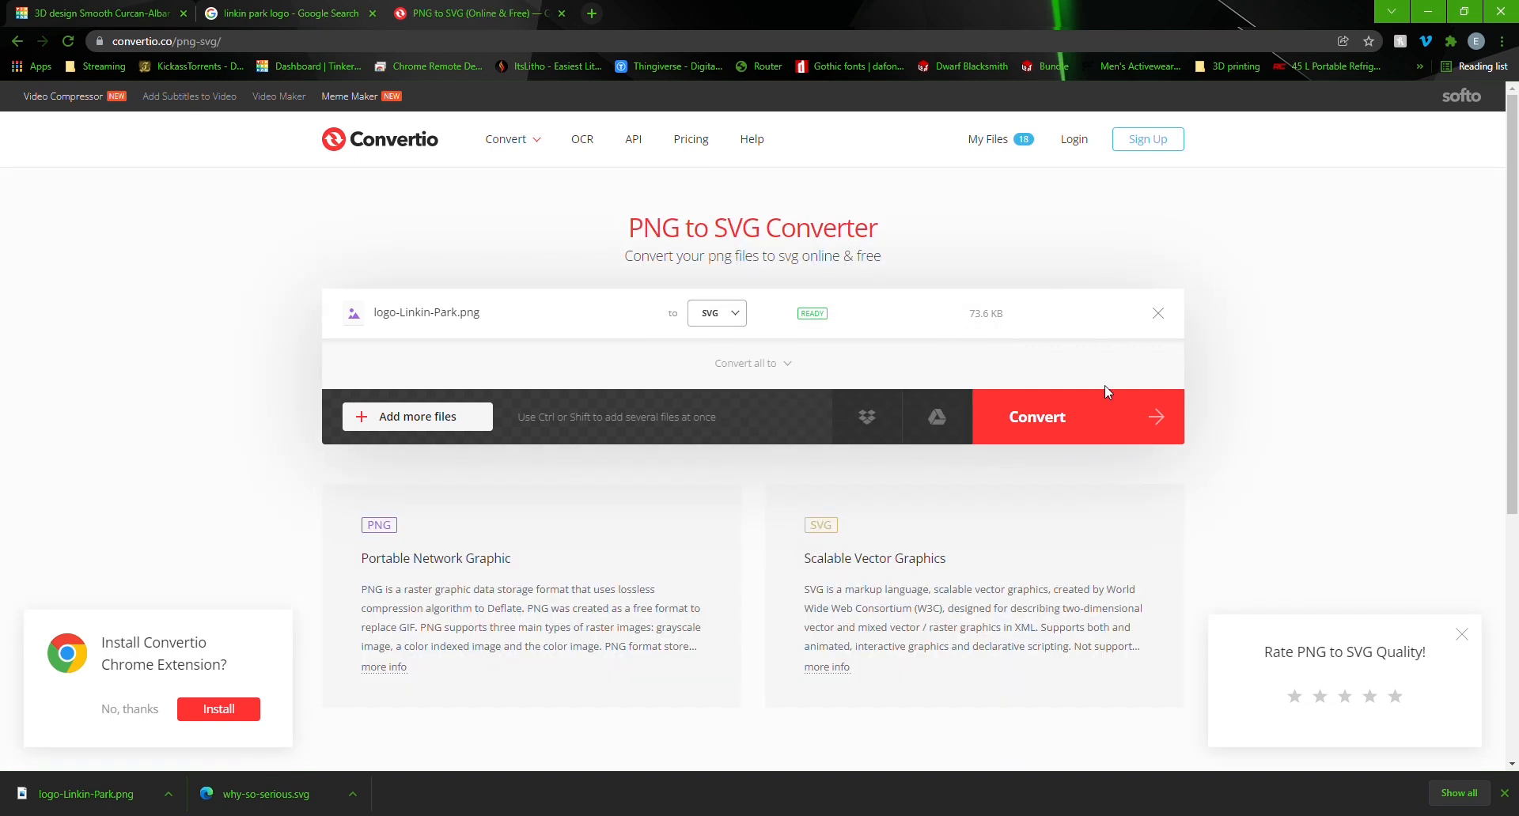
{"action": "left_click", "coordinate": [1096, 421]}
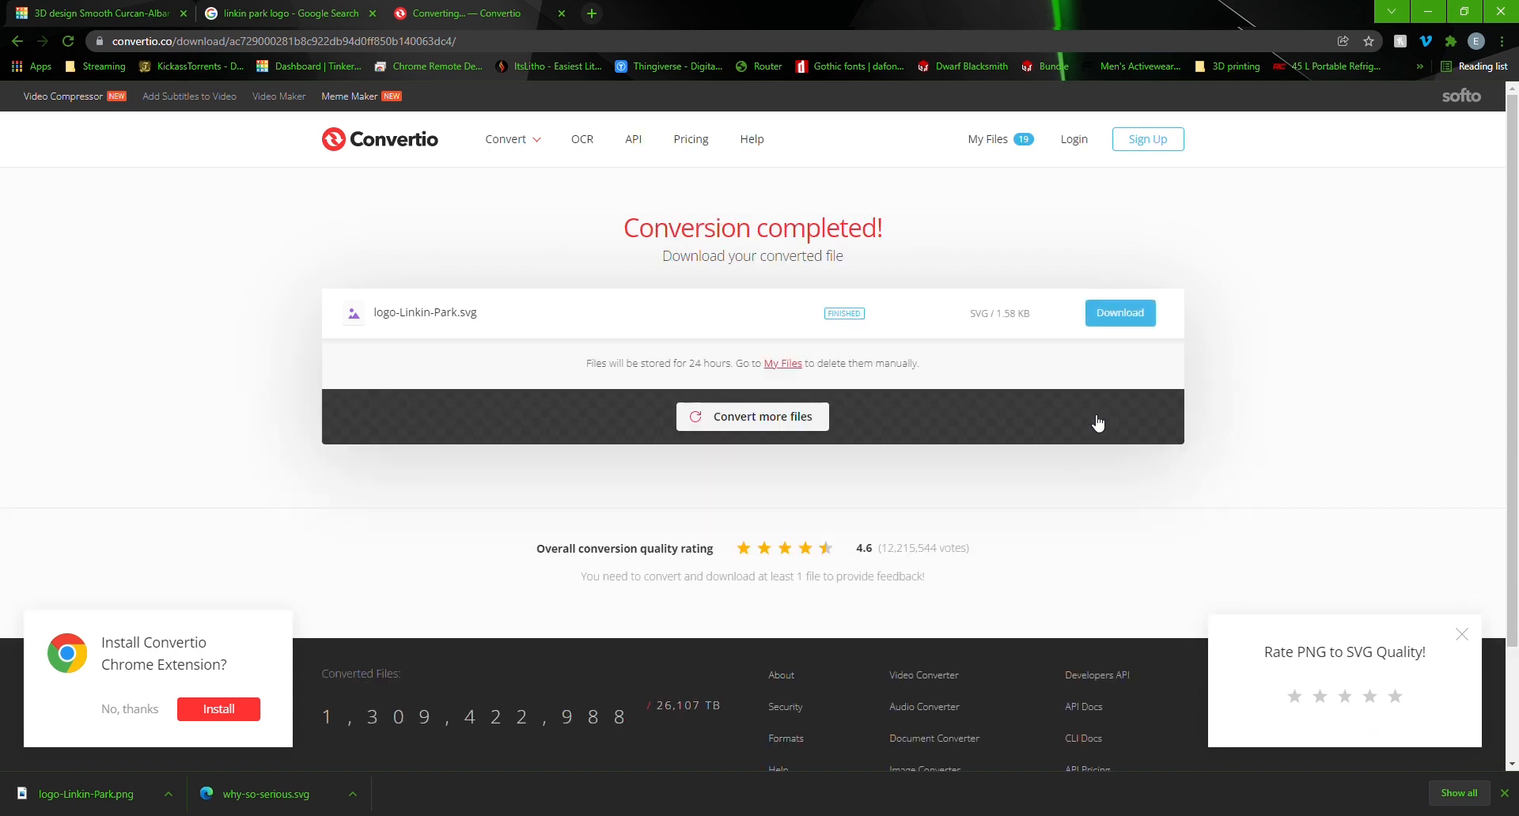
{"action": "left_click", "coordinate": [1128, 324]}
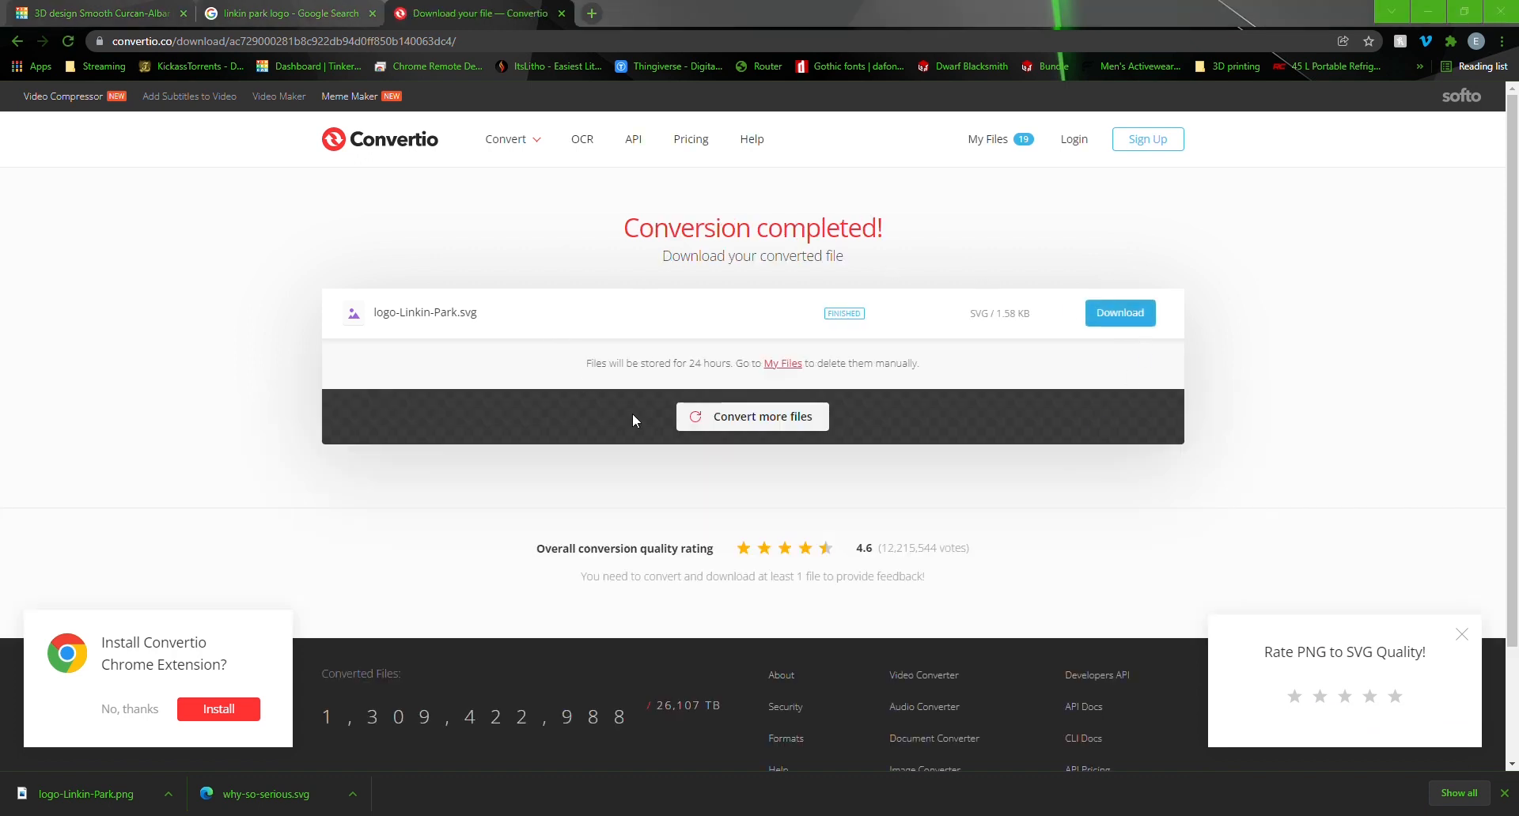
- Switch back to the Tinkercad design and move the Joker face to the far right corner of the workplane
{"action": "left_click", "coordinate": [139, 11]}
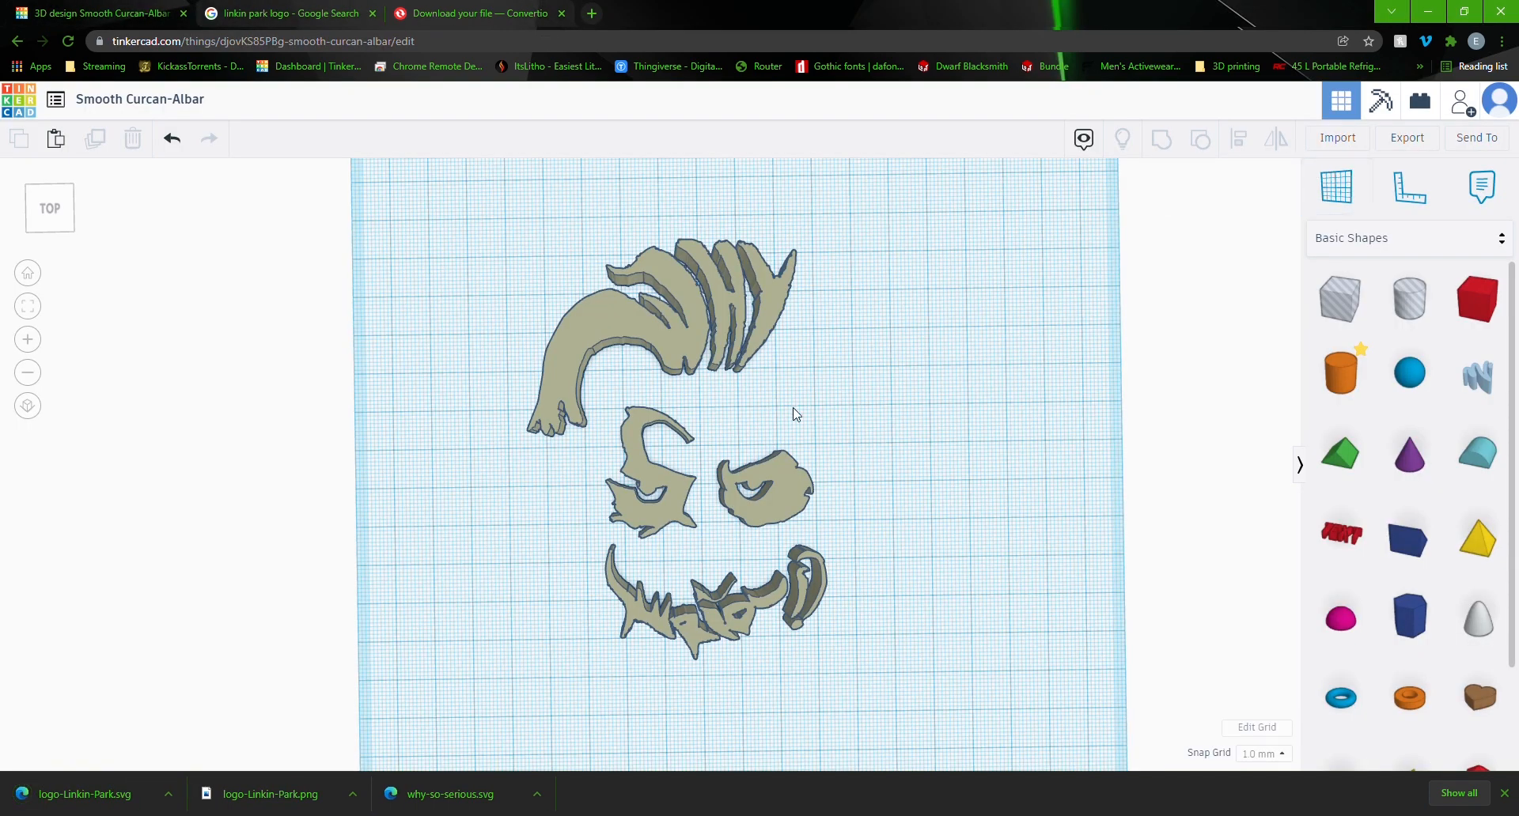
{"action": "left_click_drag", "start_coordinate": [766, 316], "coordinate": [1107, 127]}
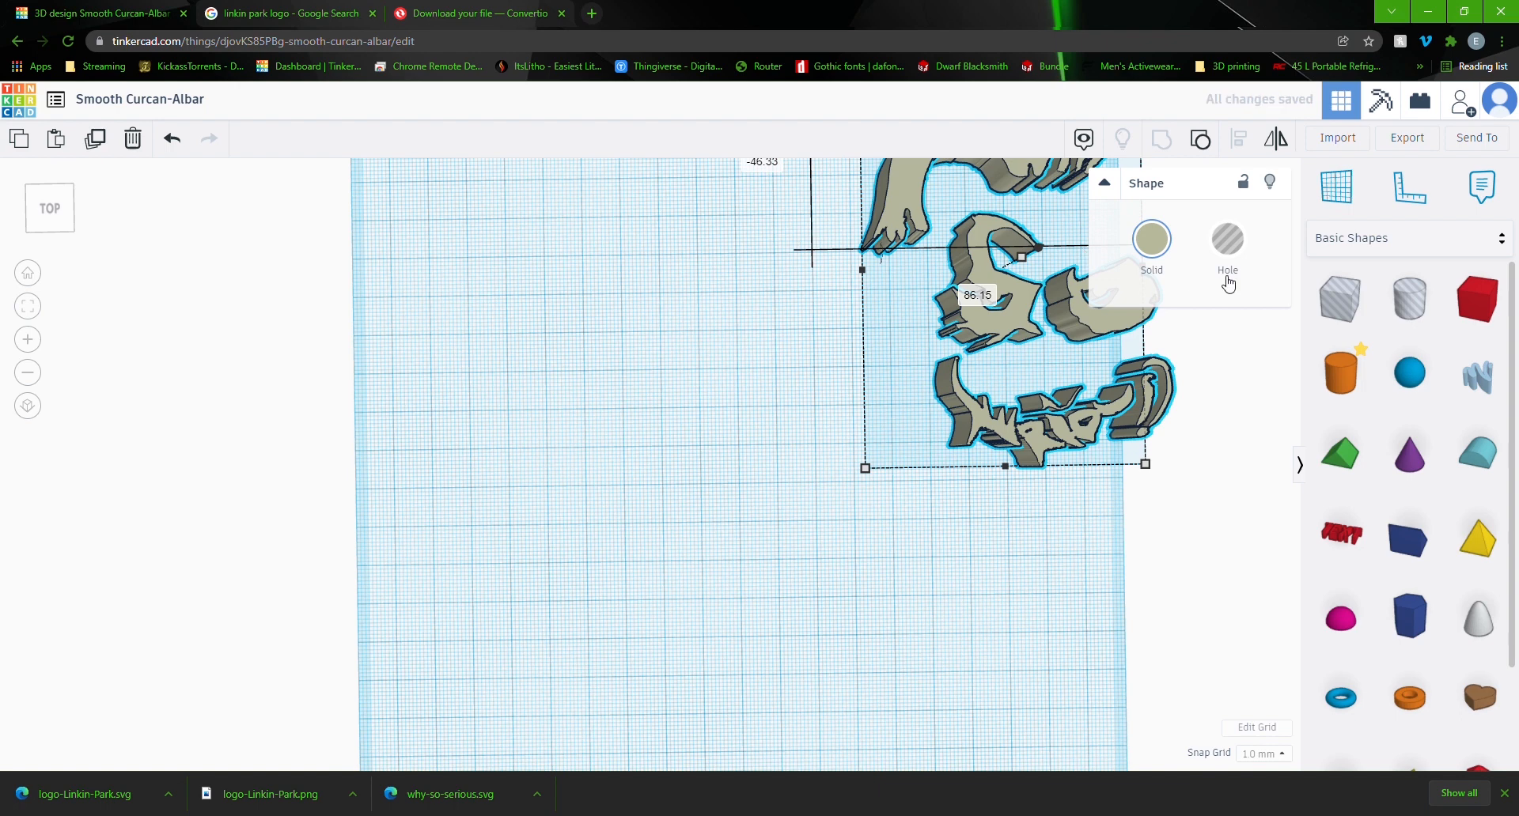
- Import the downloaded logo-Linkin-Park.svg into the design, centred on the artboard, with its length set to 200
{"action": "left_click", "coordinate": [1329, 140]}
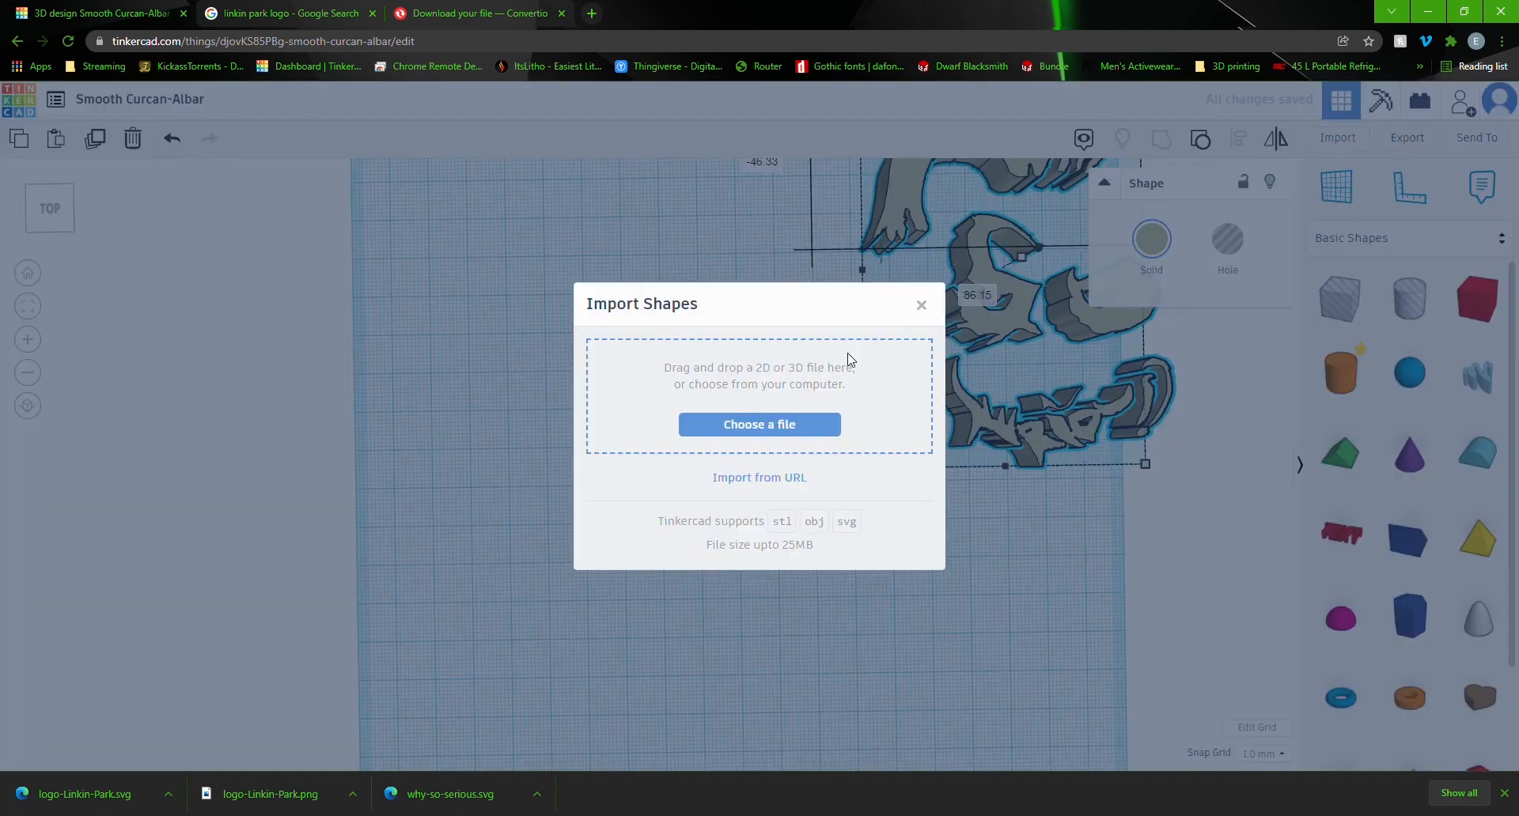
{"action": "left_click_drag", "start_coordinate": [95, 797], "coordinate": [779, 410]}
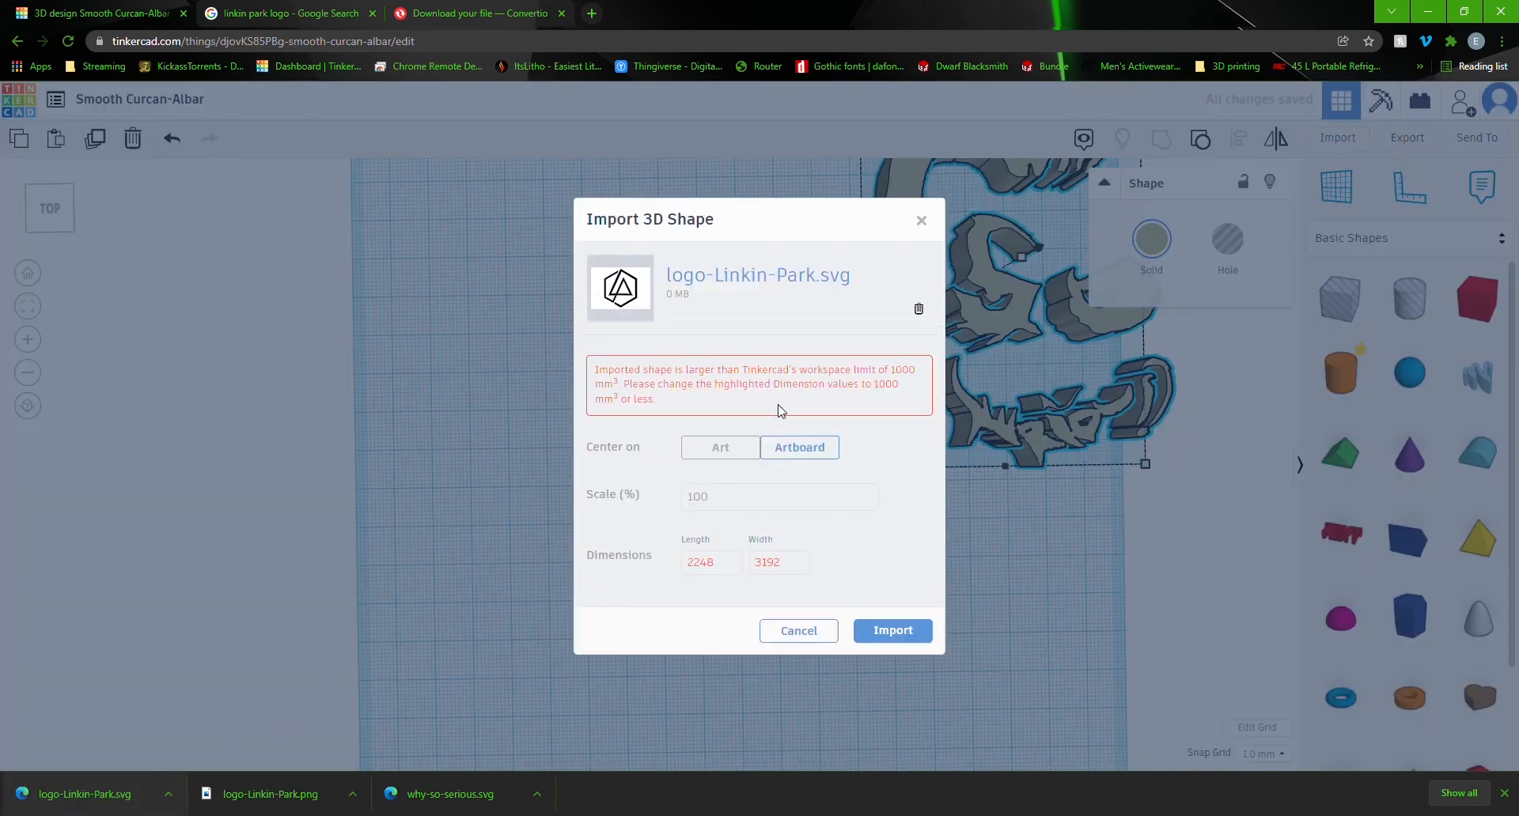
{"action": "double_click", "coordinate": [719, 574]}
{"action": "type", "text": "200"}
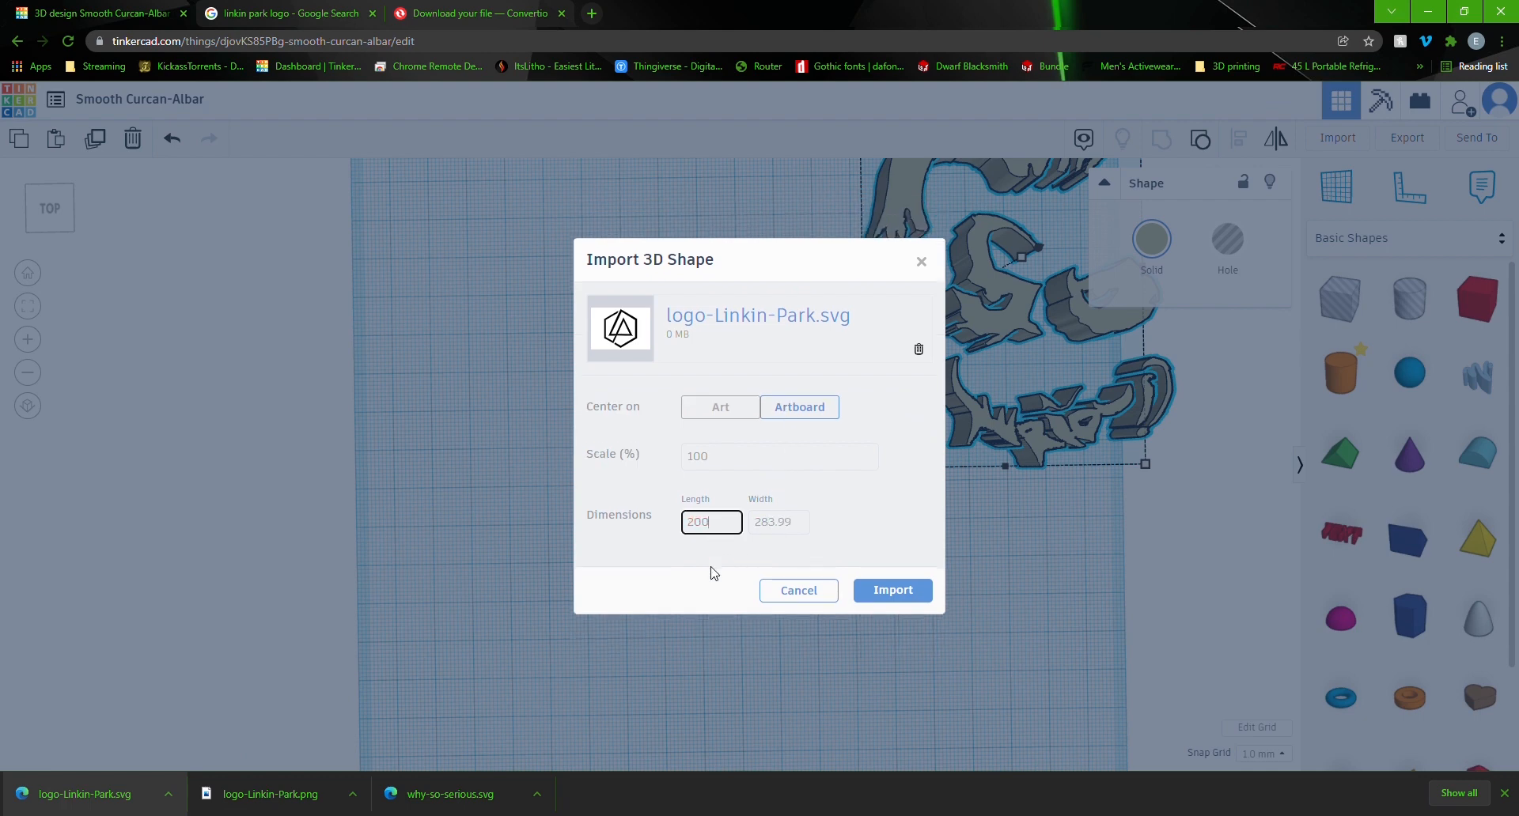
{"action": "left_click", "coordinate": [909, 595]}
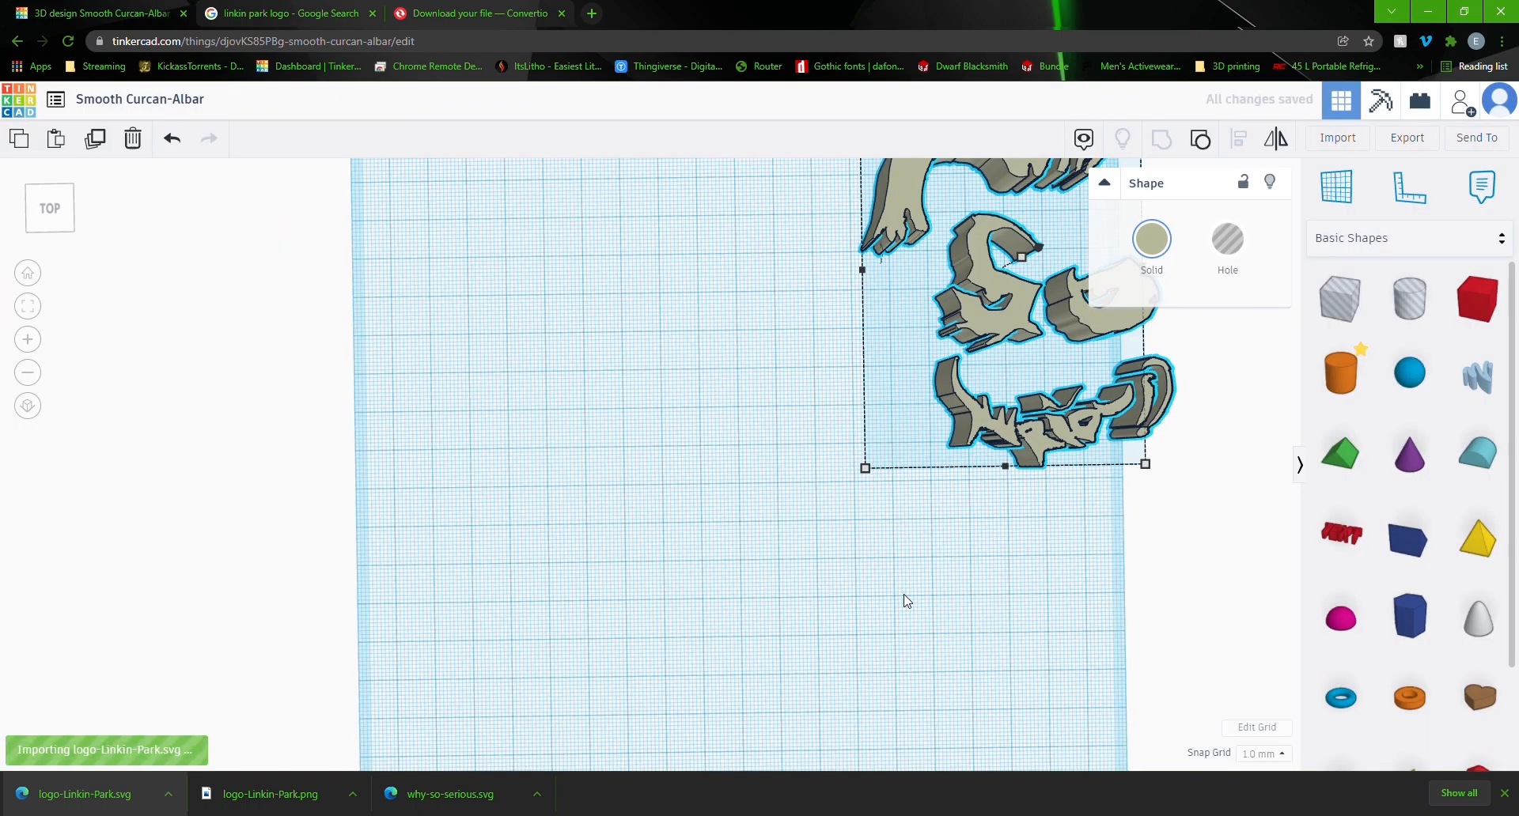
- Examine the edges and crossing bars of the imported hexagonal logo up close and as a whole
{"action": "scroll", "coordinate": [906, 601], "scroll_direction": "down", "scroll_amount": 6}
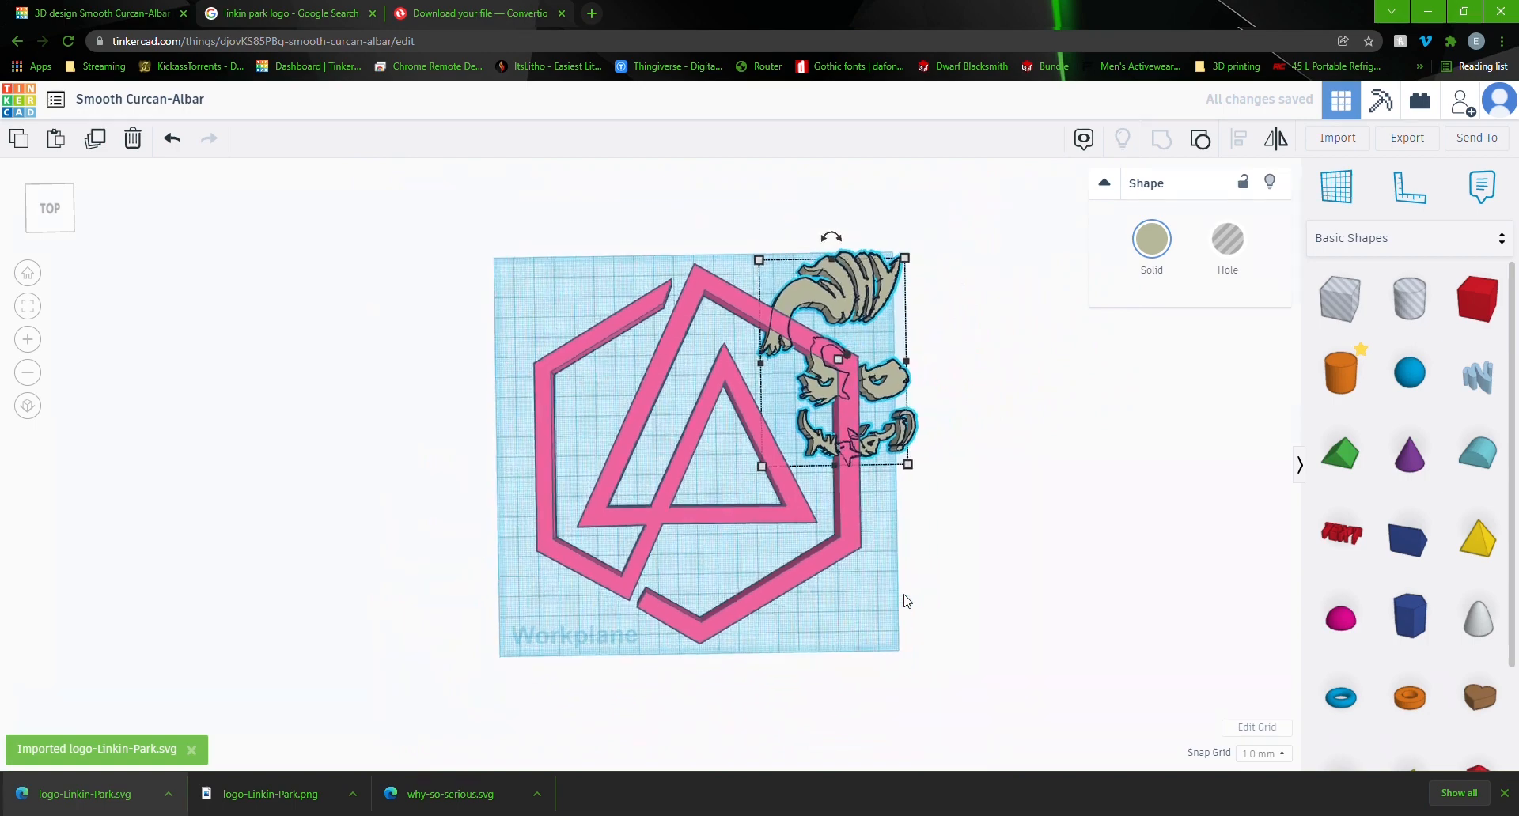
{"action": "scroll", "coordinate": [904, 595], "scroll_direction": "up", "scroll_amount": 10}
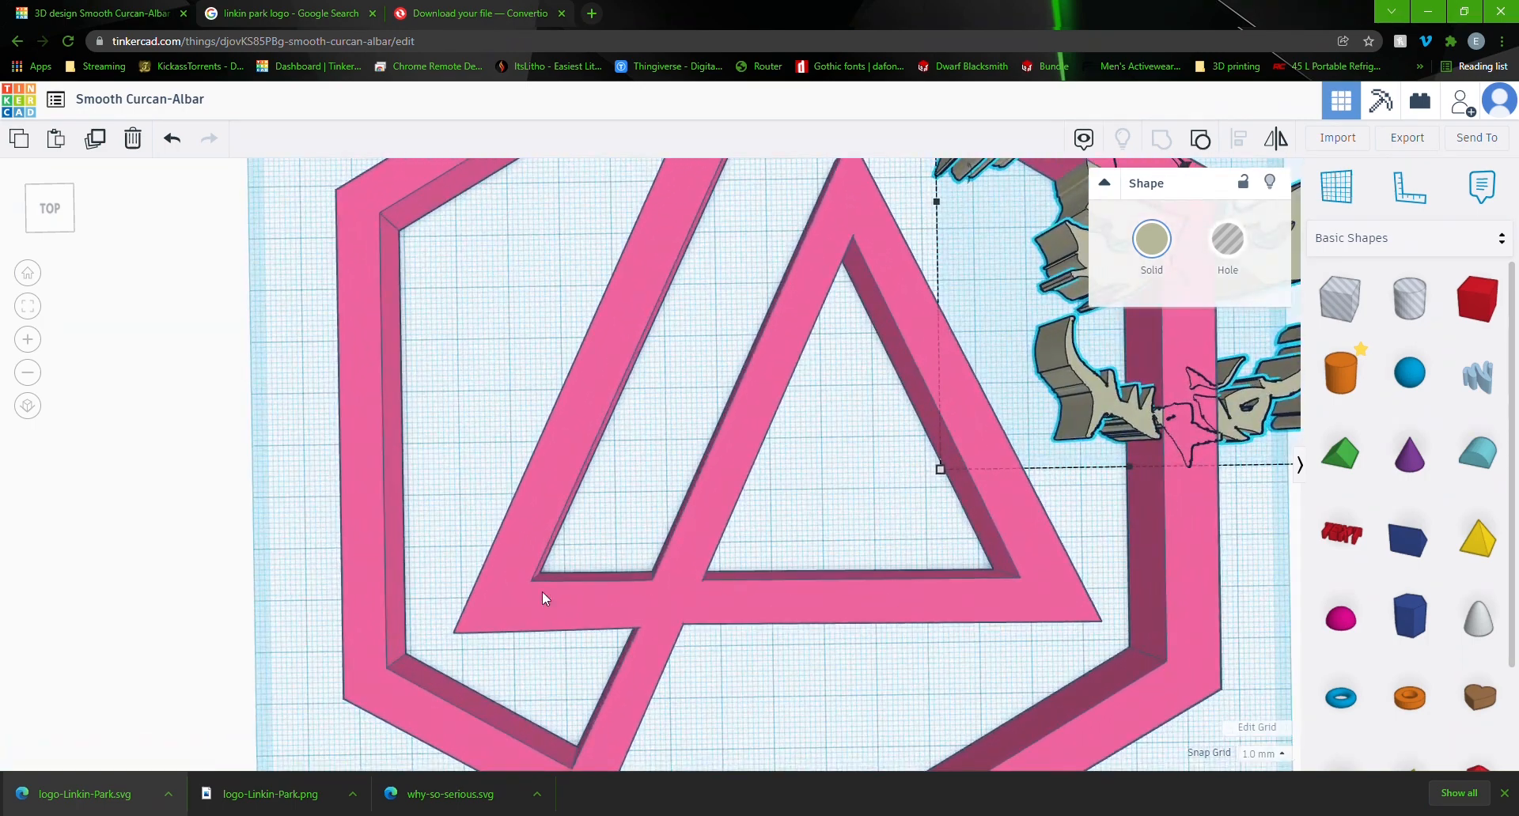
{"action": "right_click_drag", "start_coordinate": [447, 625], "coordinate": [649, 605]}
{"action": "scroll", "coordinate": [559, 538], "scroll_direction": "down", "scroll_amount": 4}
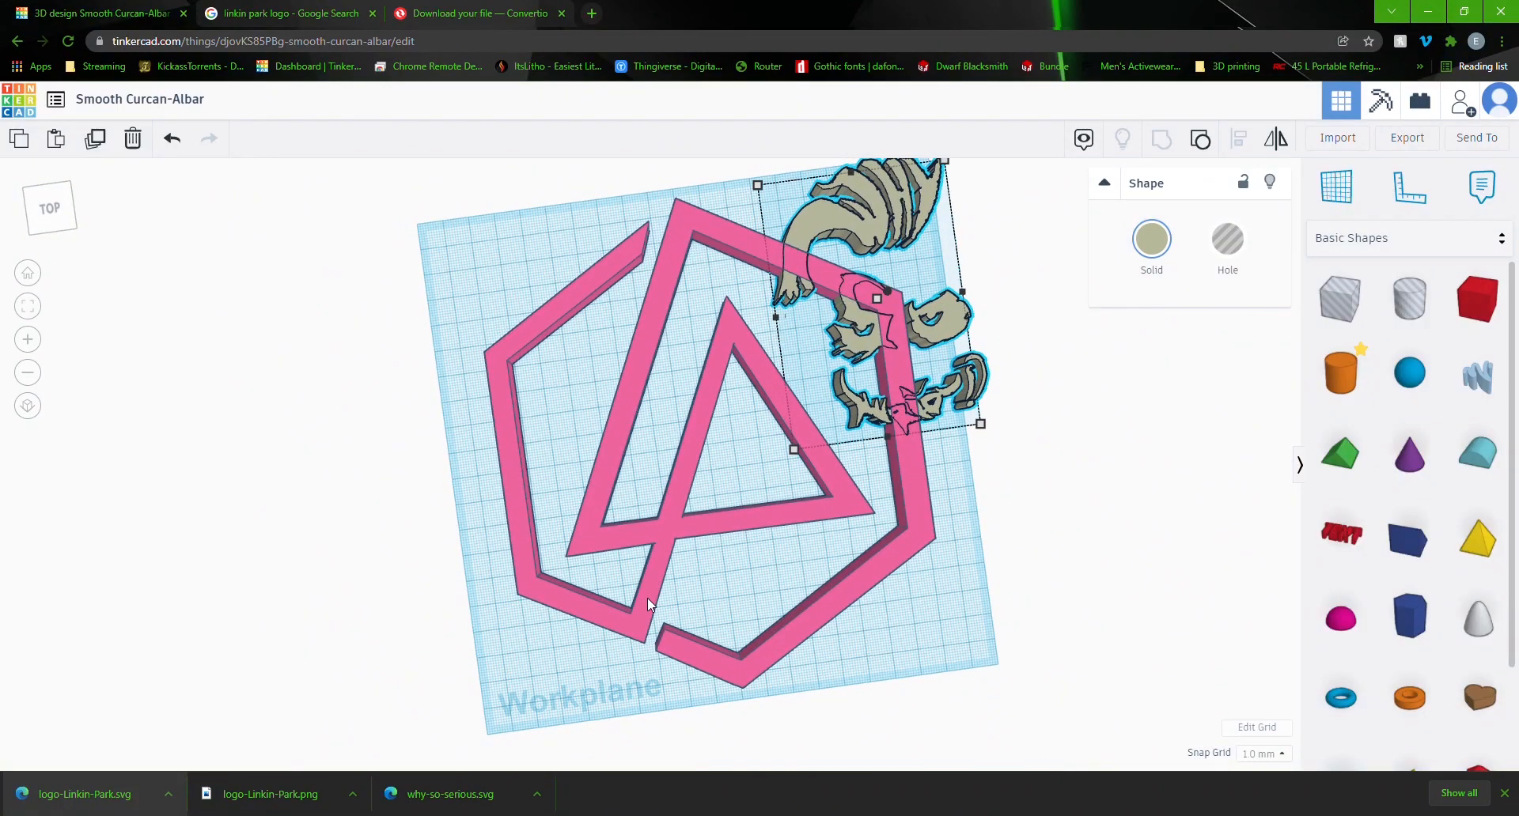